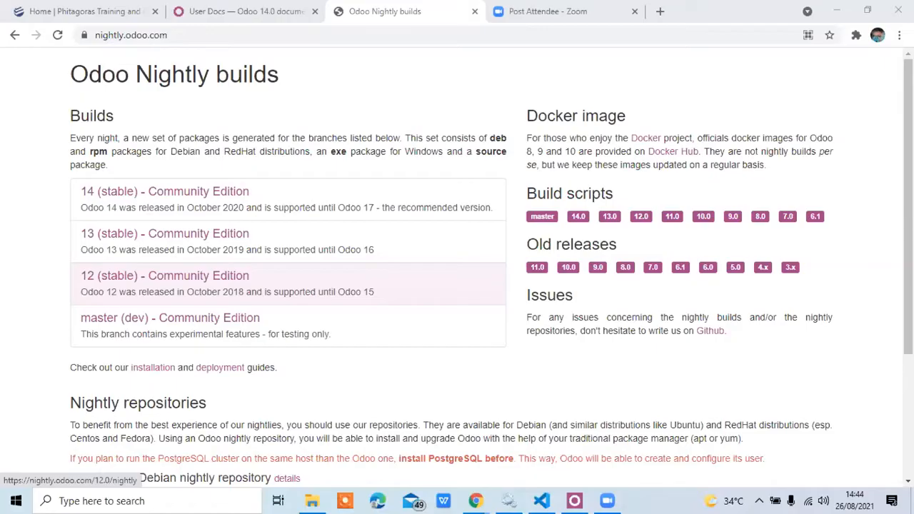
Close the Phitagoras site, look over the Odoo Nightly builds page, and bring up the Odoo 14.0 User Docs.
{"action": "left_click", "coordinate": [468, 149]}
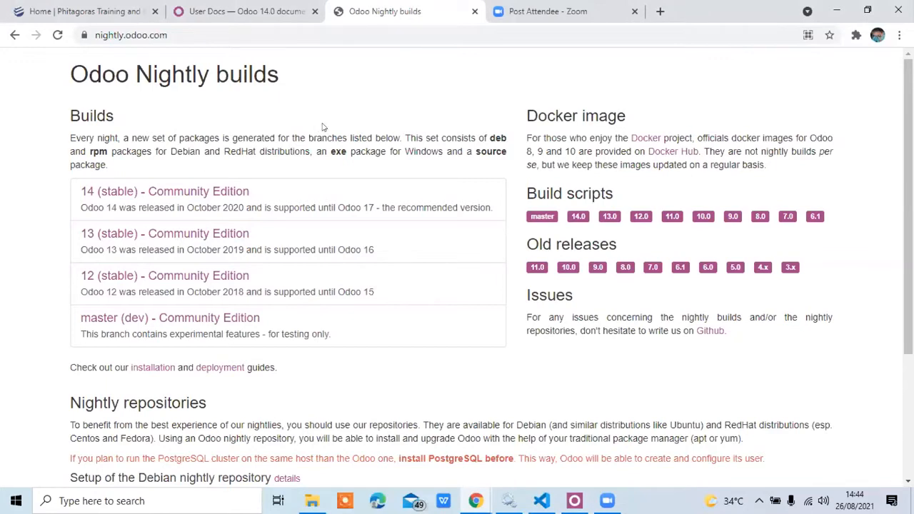
{"action": "scroll", "coordinate": [320, 127], "scroll_direction": "down", "scroll_amount": 3}
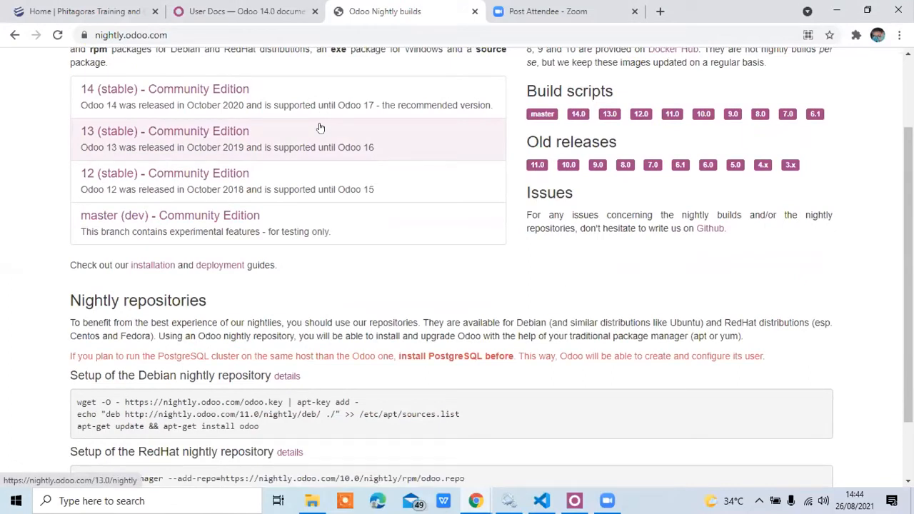
{"action": "left_click", "coordinate": [152, 12]}
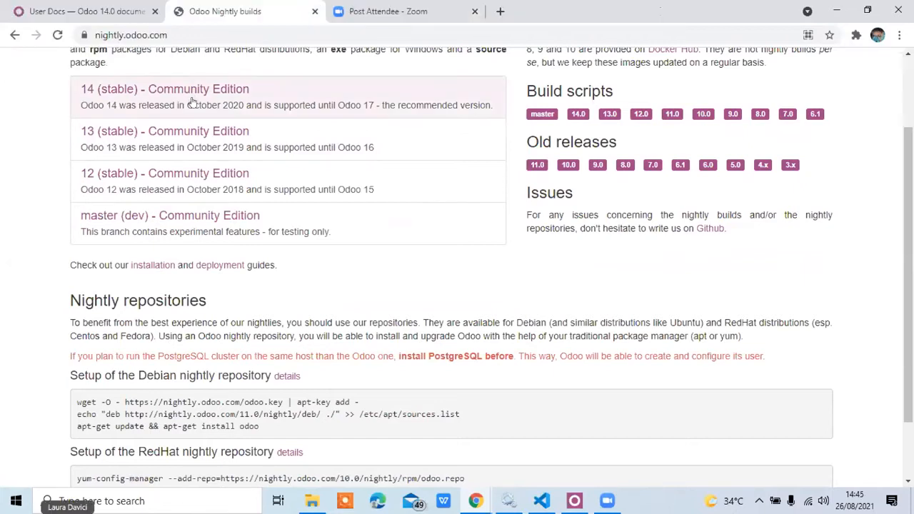
{"action": "scroll", "coordinate": [414, 204], "scroll_direction": "down", "scroll_amount": 1}
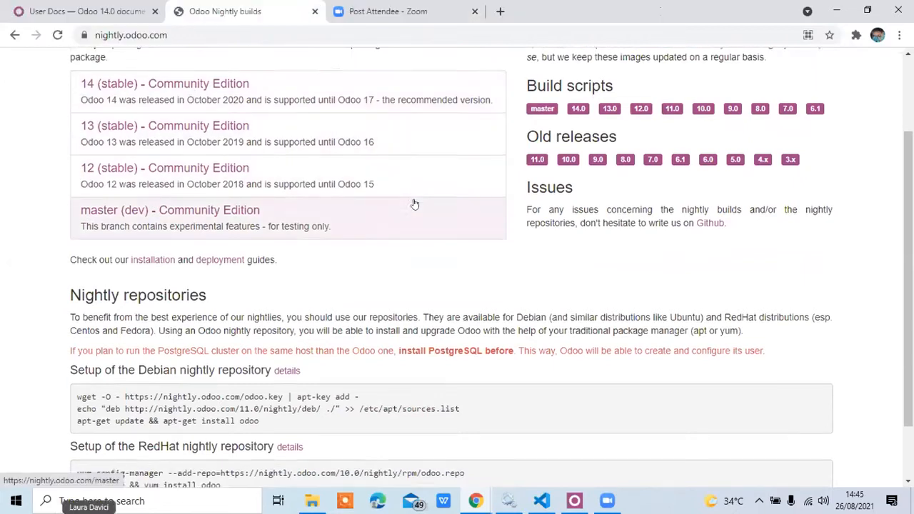
{"action": "scroll", "coordinate": [414, 204], "scroll_direction": "down", "scroll_amount": 1}
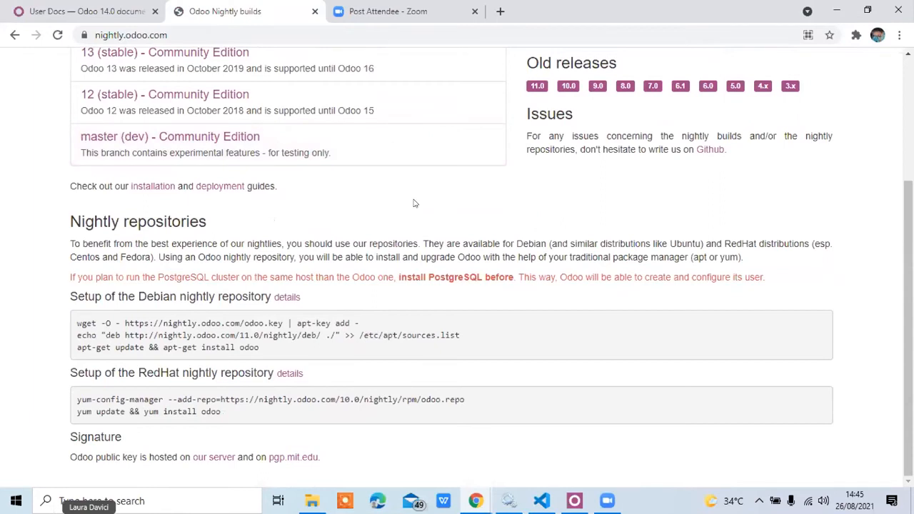
{"action": "scroll", "coordinate": [412, 203], "scroll_direction": "up", "scroll_amount": 3}
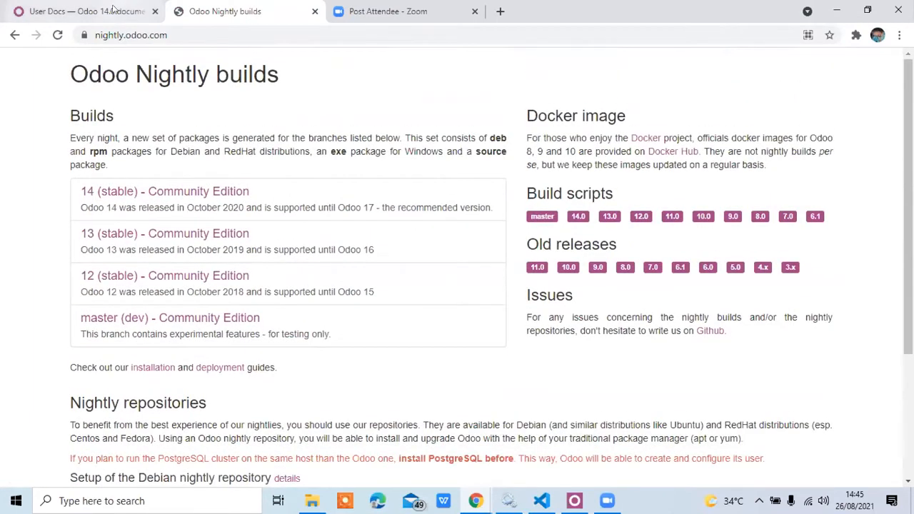
{"action": "left_click", "coordinate": [112, 8]}
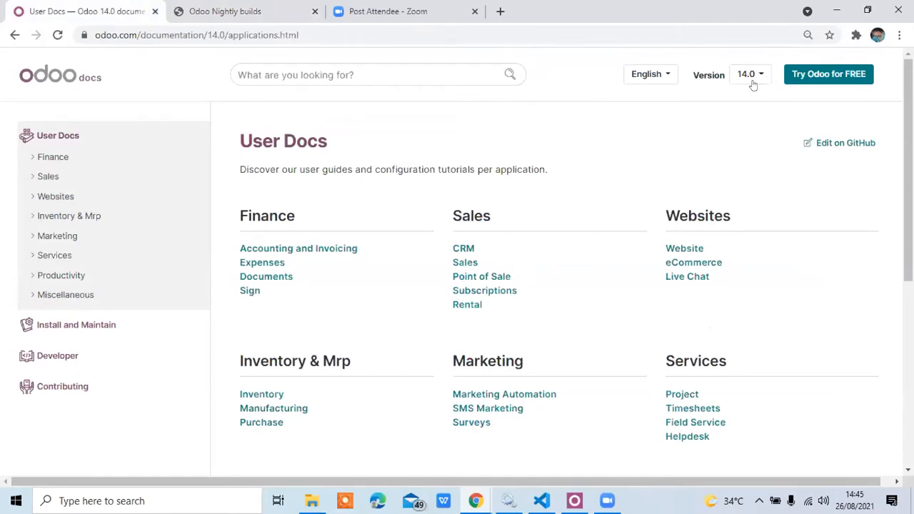
Search in a new tab for "difference between odoo enterprise and community" and open Odoo's edition comparison page.
{"action": "left_click", "coordinate": [500, 12]}
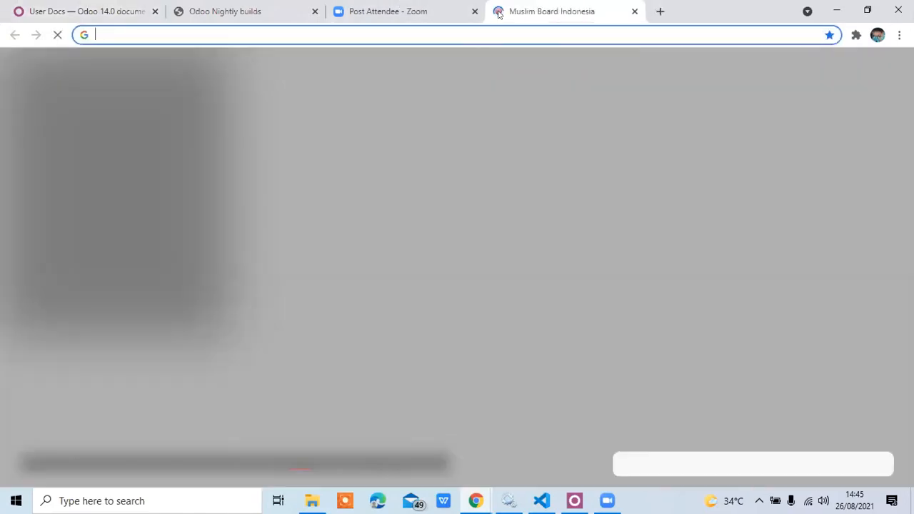
{"action": "type", "text": "diff"}
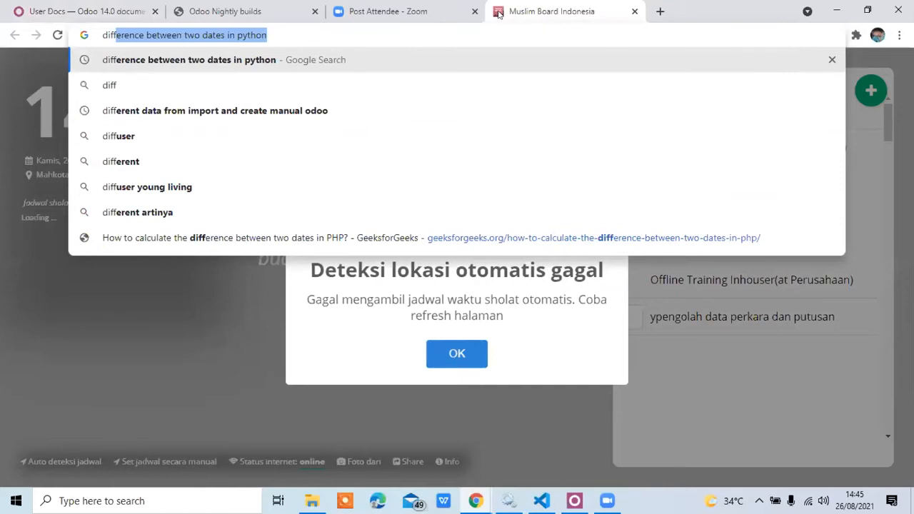
{"action": "type", "text": "erent"}
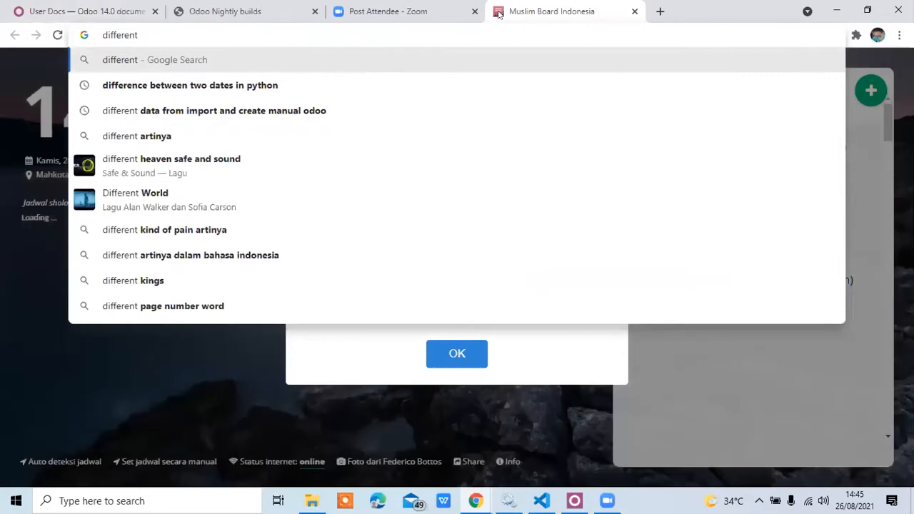
{"action": "type", "text": " ent"}
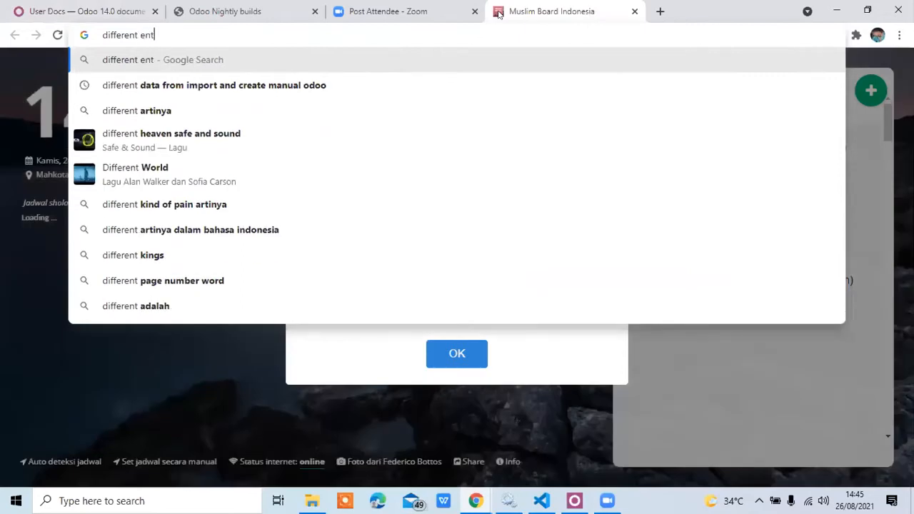
{"action": "key", "text": "BackSpace"}
{"action": "key", "text": "BackSpace"}
{"action": "key", "text": "BackSpace"}
{"action": "type", "text": "o"}
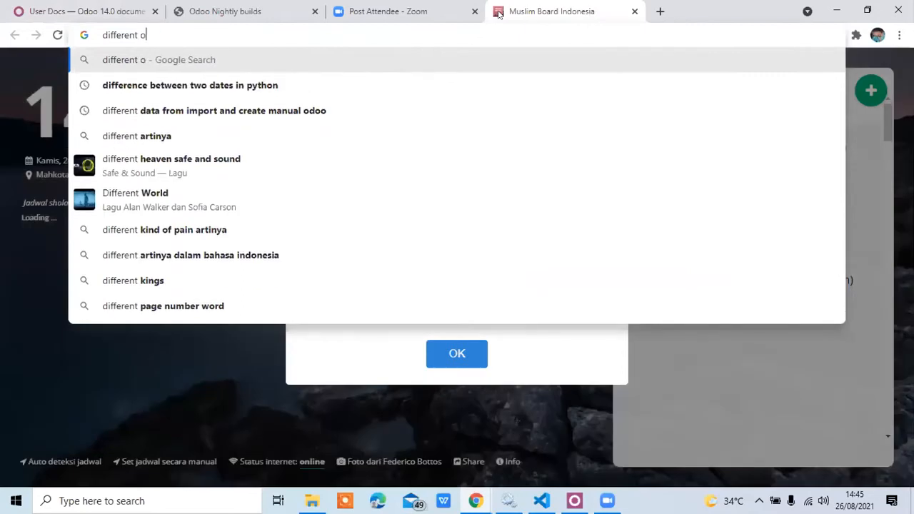
{"action": "type", "text": "doo ent"}
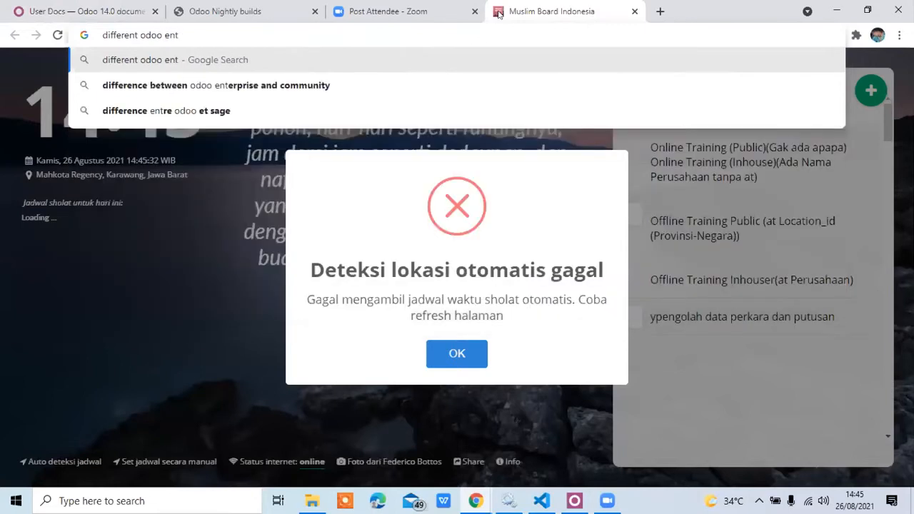
{"action": "key", "text": "Down"}
{"action": "key", "text": "Return"}
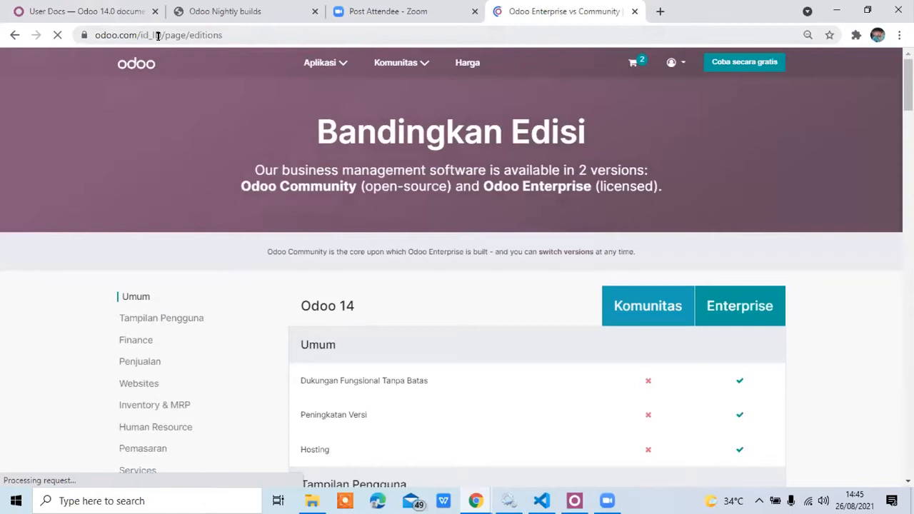
Examine the Odoo 14 comparison table for Community versus Enterprise features, from the general section through finance and sales.
{"action": "scroll", "coordinate": [781, 157], "scroll_direction": "down", "scroll_amount": 3}
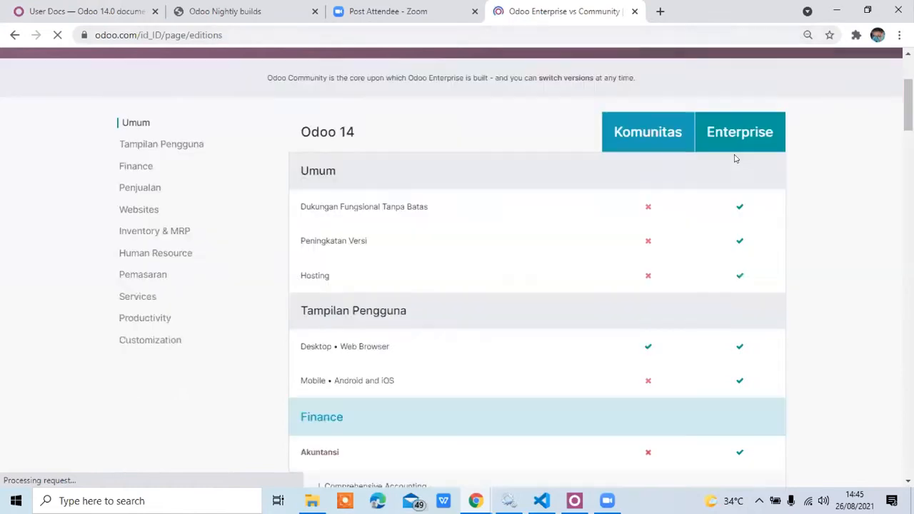
{"action": "scroll", "coordinate": [625, 170], "scroll_direction": "up", "scroll_amount": 1}
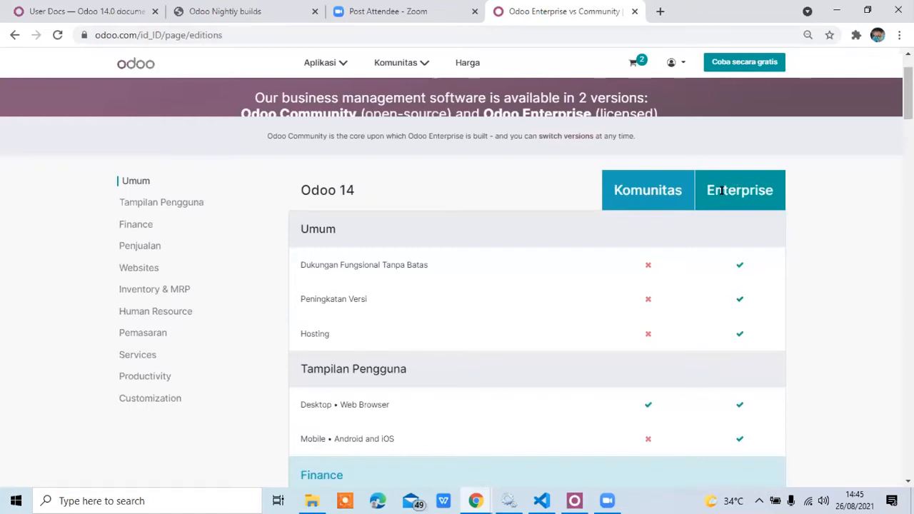
{"action": "scroll", "coordinate": [699, 225], "scroll_direction": "down", "scroll_amount": 2}
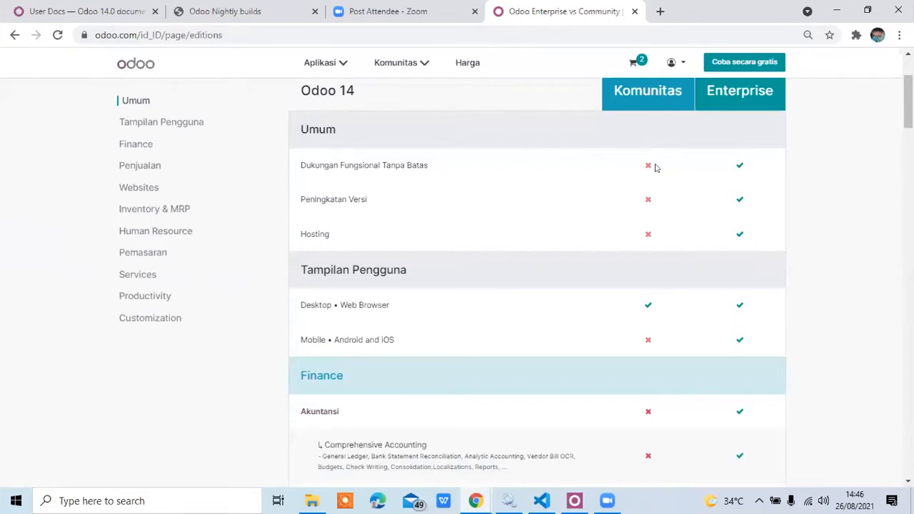
{"action": "scroll", "coordinate": [656, 167], "scroll_direction": "down", "scroll_amount": 1}
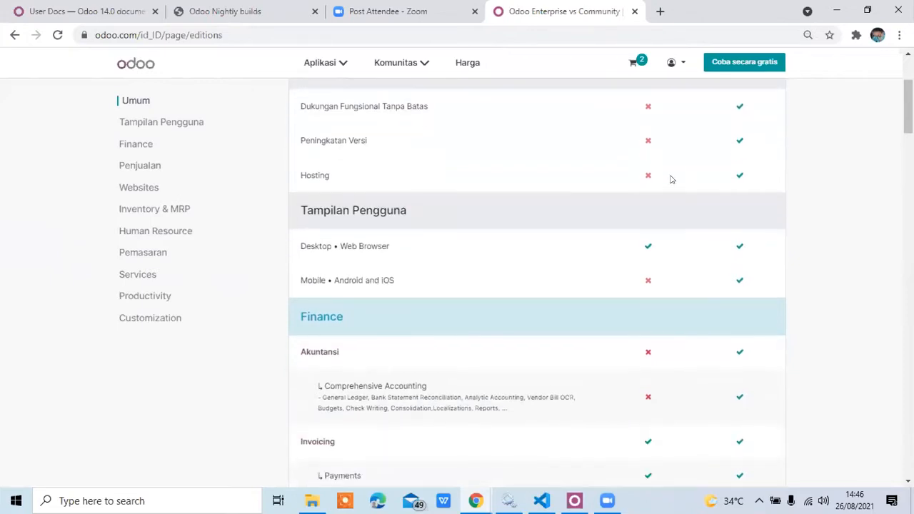
{"action": "scroll", "coordinate": [689, 169], "scroll_direction": "up", "scroll_amount": 3}
{"action": "scroll", "coordinate": [690, 169], "scroll_direction": "down", "scroll_amount": 8}
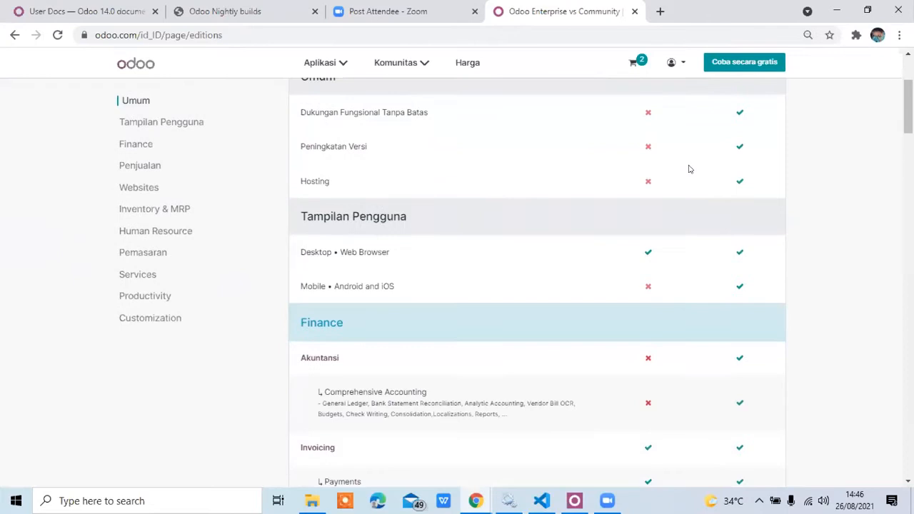
{"action": "scroll", "coordinate": [690, 169], "scroll_direction": "down", "scroll_amount": 3}
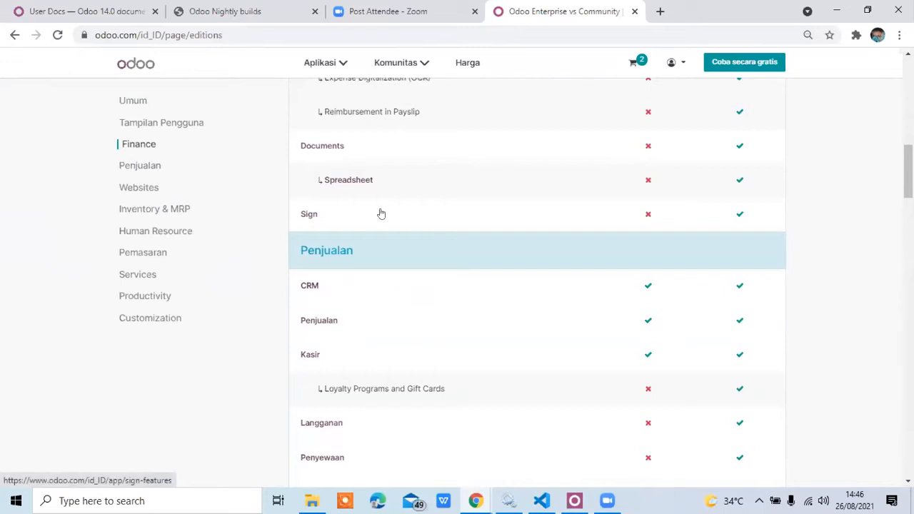
{"action": "scroll", "coordinate": [381, 213], "scroll_direction": "up", "scroll_amount": 5}
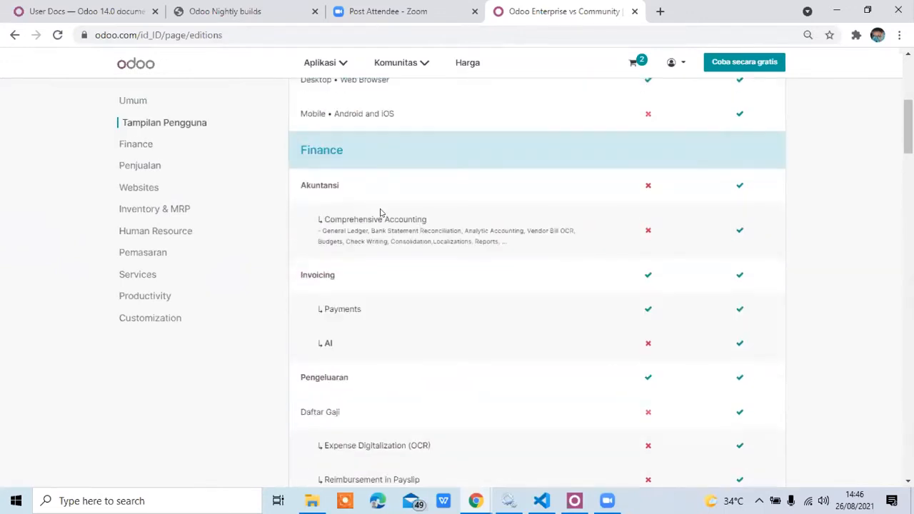
{"action": "scroll", "coordinate": [380, 213], "scroll_direction": "up", "scroll_amount": 6}
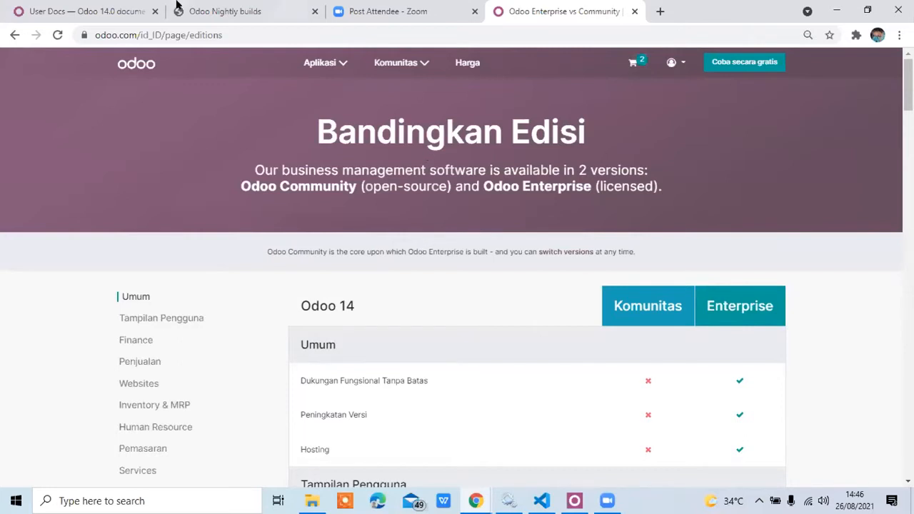
Return to the Odoo Nightly builds page and open the windows folder of the 14 (stable) Community Edition.
{"action": "left_click", "coordinate": [251, 4]}
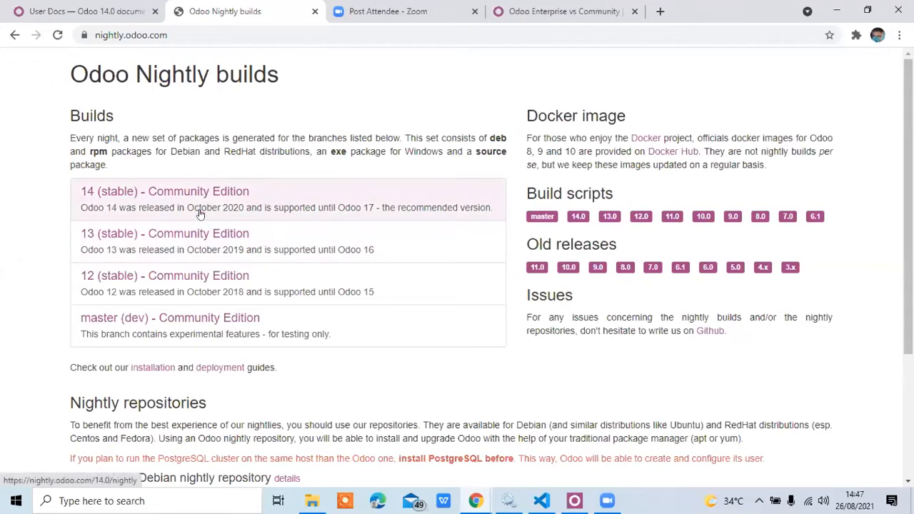
{"action": "left_click", "coordinate": [129, 199]}
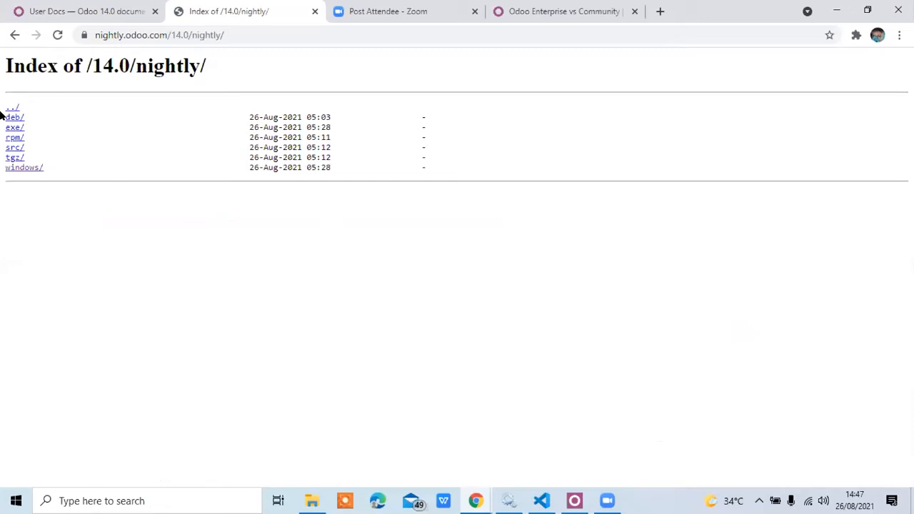
{"action": "left_click", "coordinate": [14, 169]}
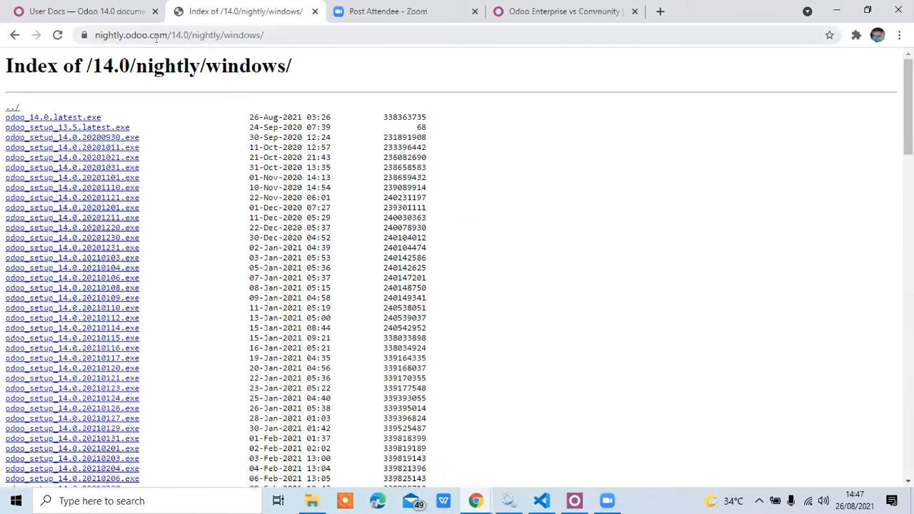
Highlight the version and platform parts of the page address and look through the list of Windows installers.
{"action": "left_click_drag", "start_coordinate": [171, 35], "coordinate": [189, 35]}
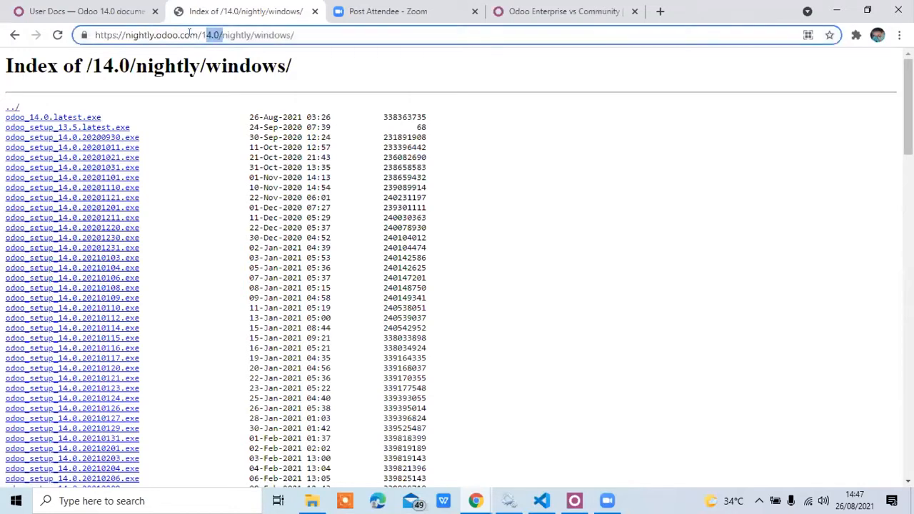
{"action": "double_click", "coordinate": [268, 34]}
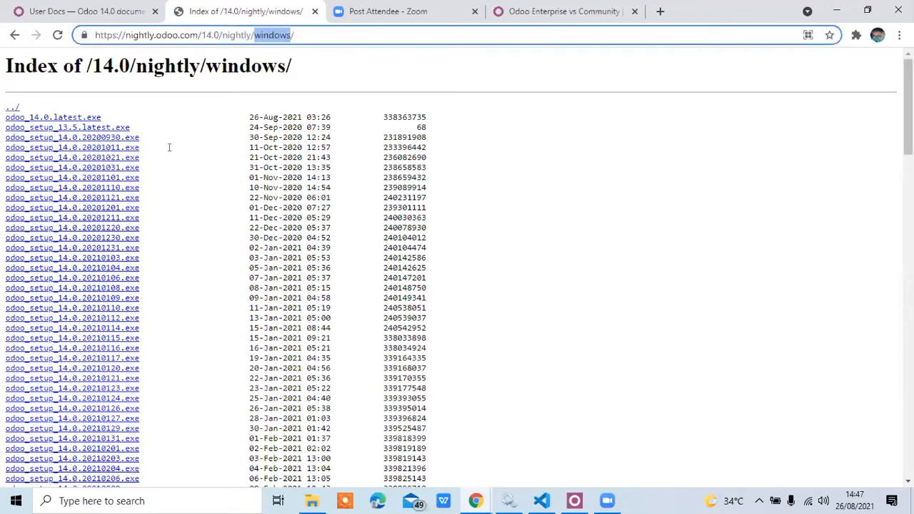
{"action": "scroll", "coordinate": [181, 230], "scroll_direction": "down", "scroll_amount": 10}
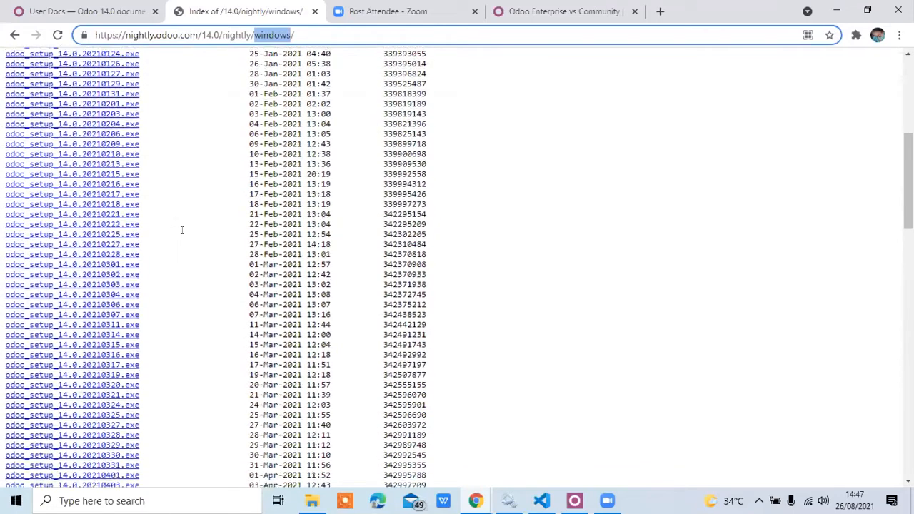
{"action": "scroll", "coordinate": [182, 230], "scroll_direction": "down", "scroll_amount": 5}
{"action": "scroll", "coordinate": [182, 230], "scroll_direction": "up", "scroll_amount": 15}
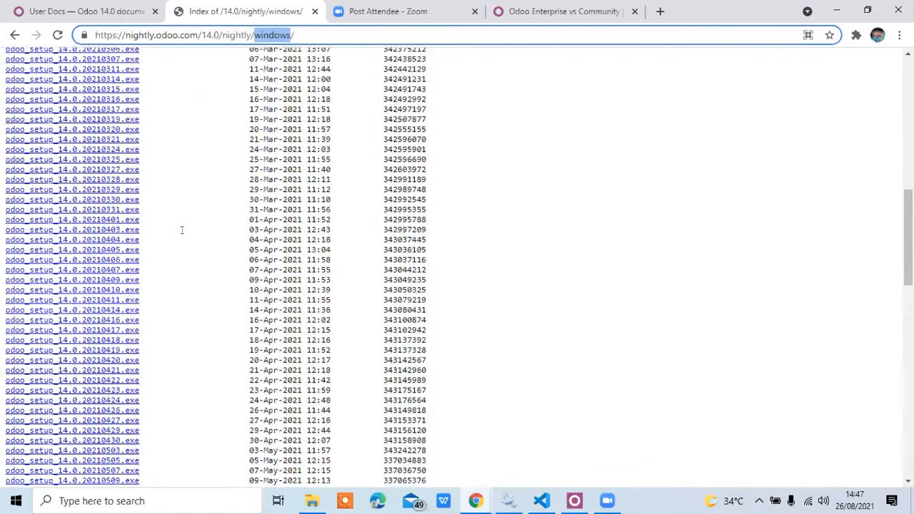
{"action": "scroll", "coordinate": [181, 230], "scroll_direction": "up", "scroll_amount": 1}
{"action": "scroll", "coordinate": [181, 230], "scroll_direction": "up", "scroll_amount": 1}
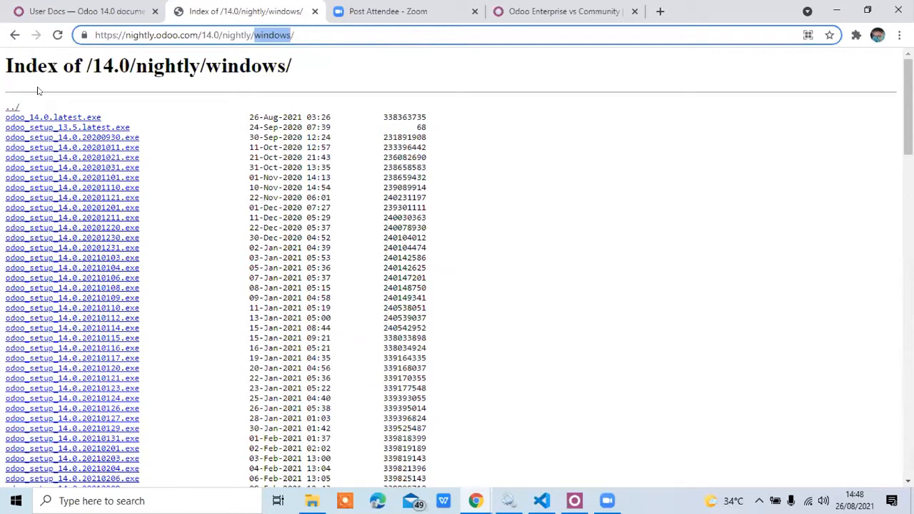
Highlight the file size of odoo_14.0.latest.exe in the installer list.
{"action": "left_click", "coordinate": [422, 113]}
{"action": "double_click", "coordinate": [423, 113]}
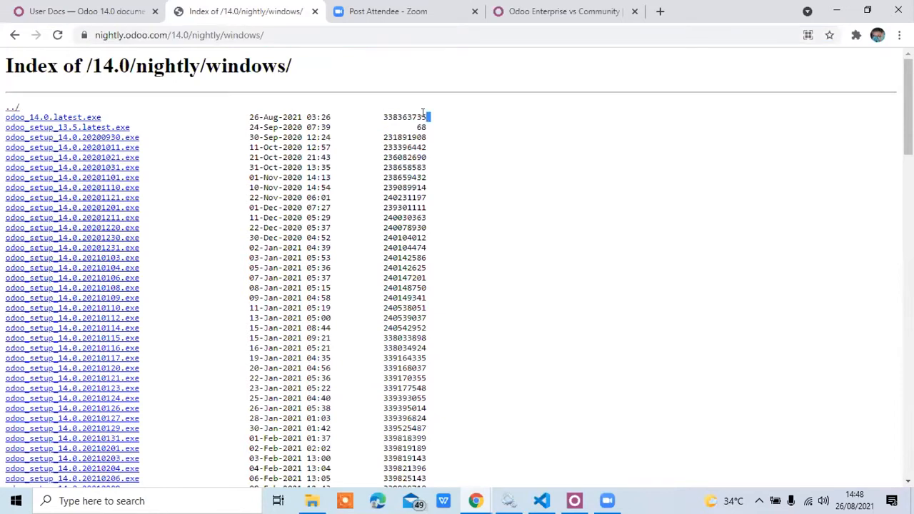
{"action": "double_click", "coordinate": [404, 116]}
Switch to the Downloads folder in File Explorer and bring the running Odoo 14.0.20210826 Setup window to the front.
{"action": "mouse_move", "coordinate": [312, 500]}
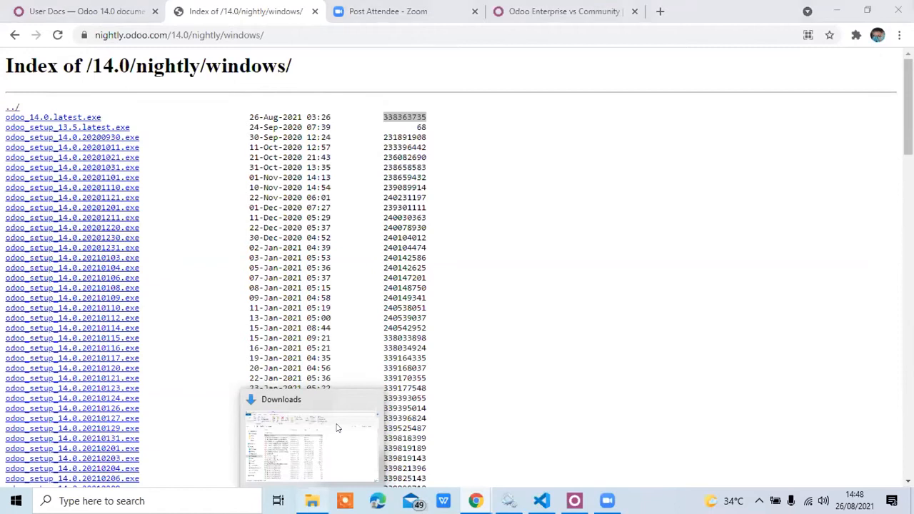
{"action": "left_click", "coordinate": [338, 428]}
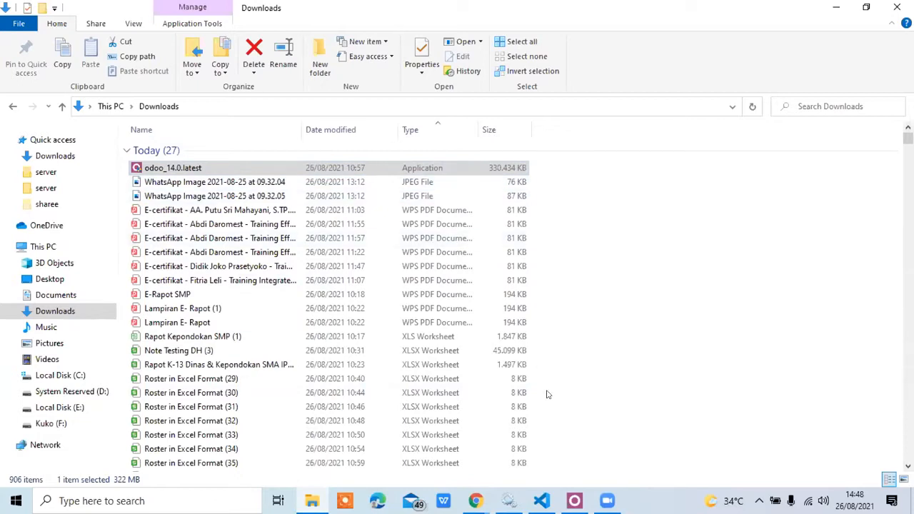
{"action": "left_click", "coordinate": [575, 500]}
{"action": "left_click", "coordinate": [574, 500]}
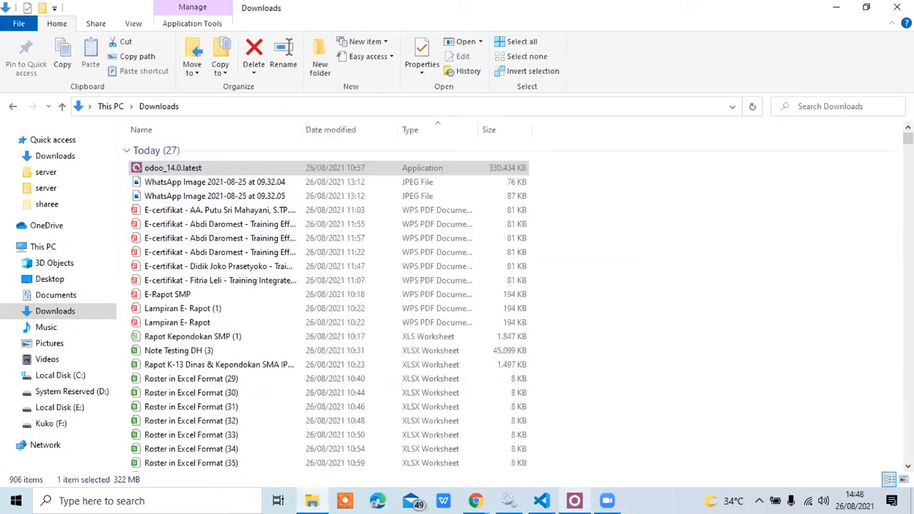
{"action": "left_click", "coordinate": [575, 500]}
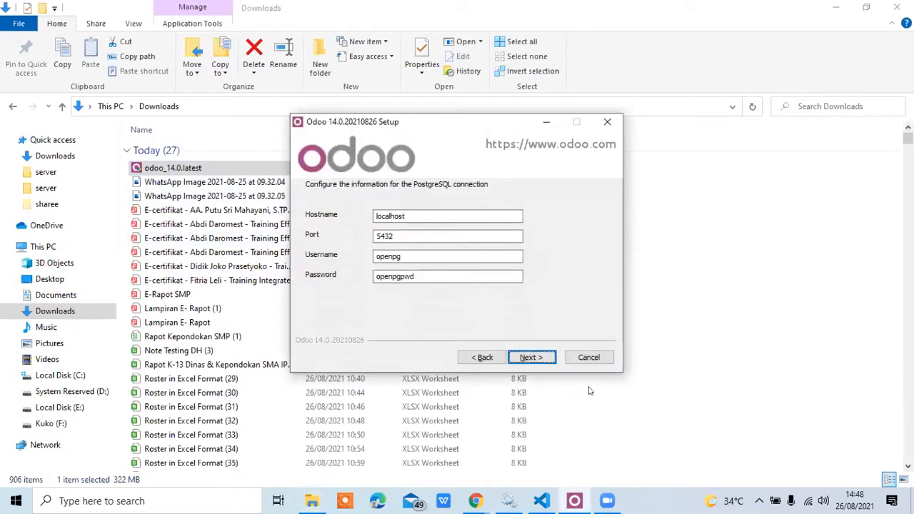
Quit the open Odoo 14.0 setup and relaunch the odoo_14.0.latest installer from the Downloads folder.
{"action": "left_click", "coordinate": [585, 359]}
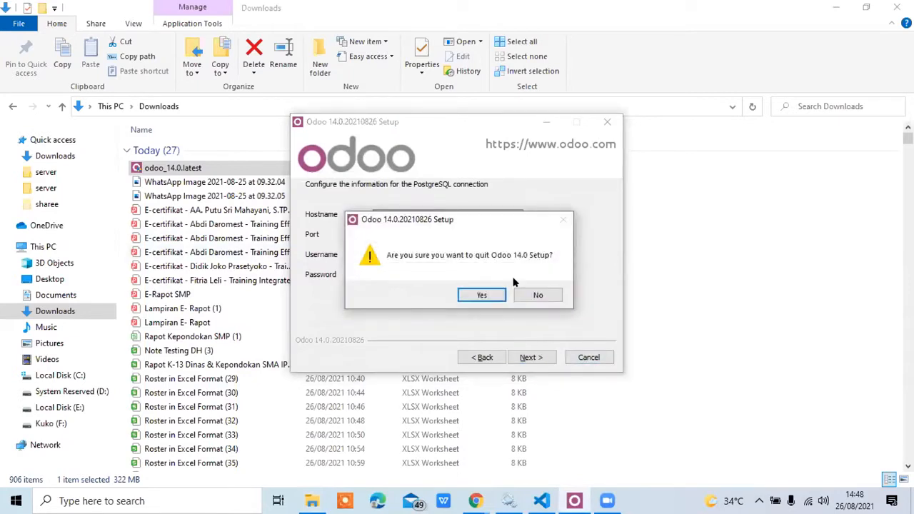
{"action": "left_click", "coordinate": [482, 294]}
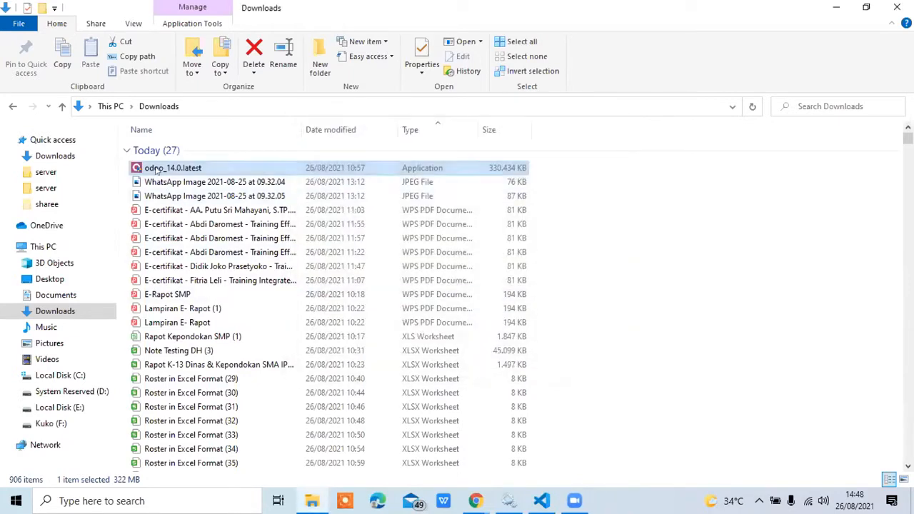
{"action": "double_click", "coordinate": [152, 167]}
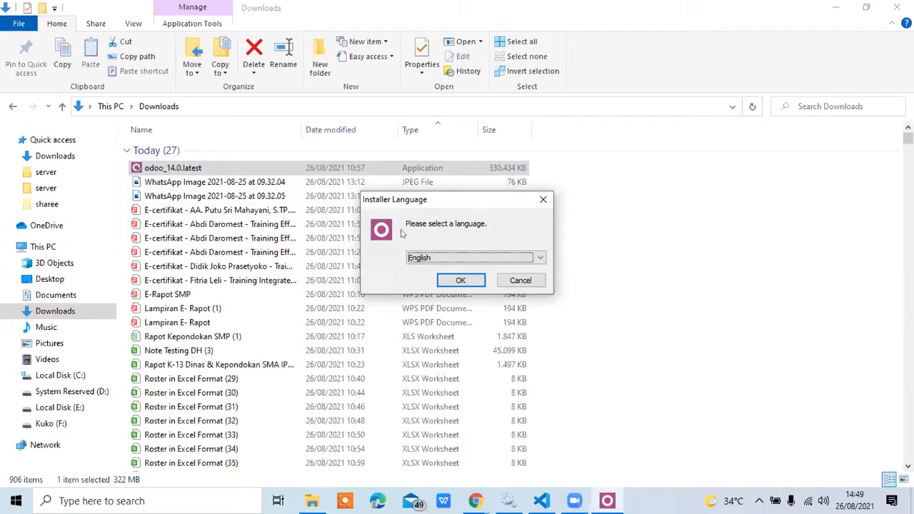
Accept English as the installer language and advance the Odoo 14.0 setup to the component selection.
{"action": "left_click", "coordinate": [457, 258]}
{"action": "left_click", "coordinate": [454, 264]}
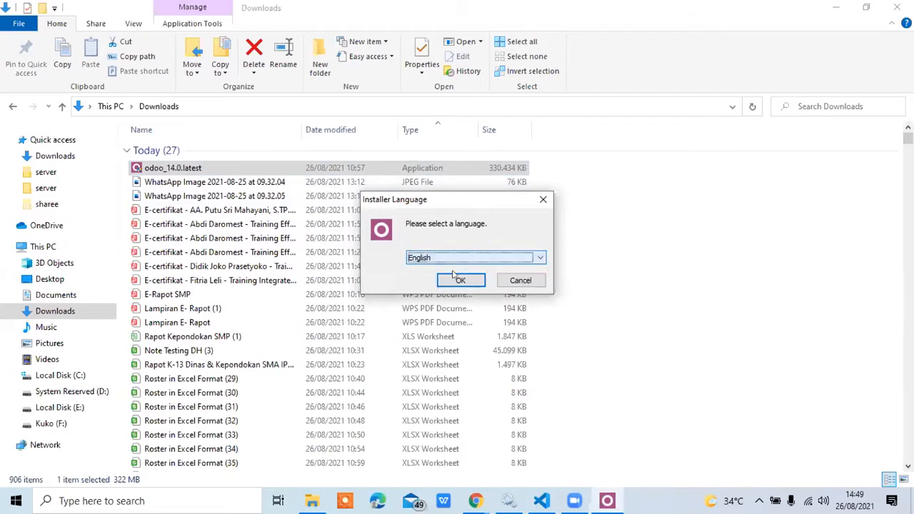
{"action": "left_click", "coordinate": [454, 281]}
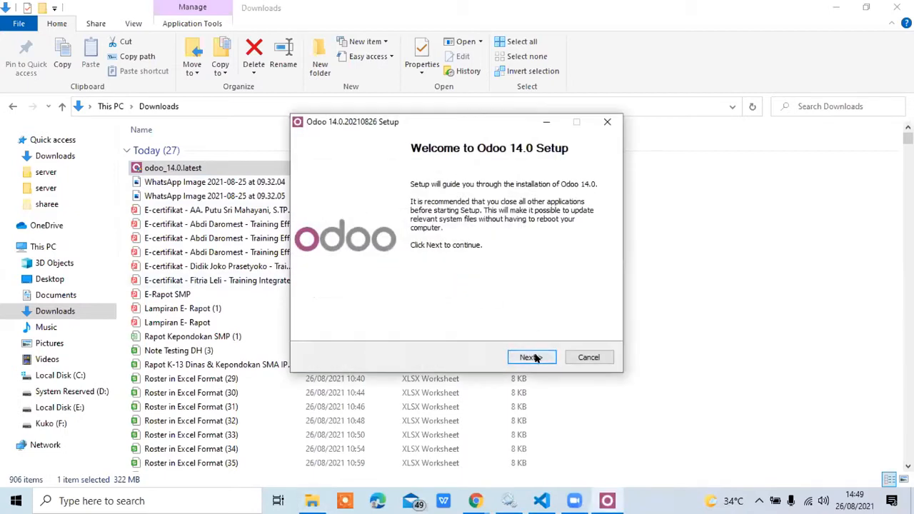
{"action": "left_click", "coordinate": [532, 357]}
{"action": "left_click", "coordinate": [532, 357]}
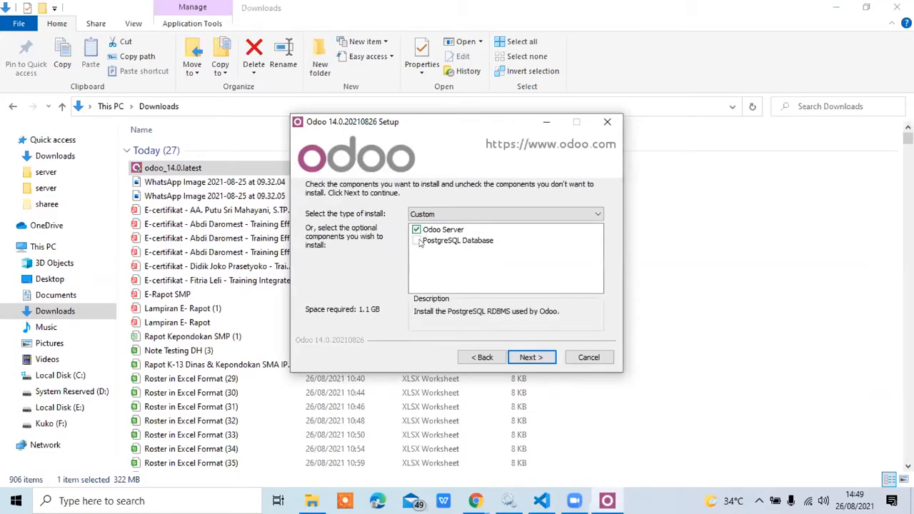
Choose the All In One install type with the Odoo Server component enabled and continue to the PostgreSQL connection settings.
{"action": "left_click", "coordinate": [507, 214]}
{"action": "left_click", "coordinate": [508, 218]}
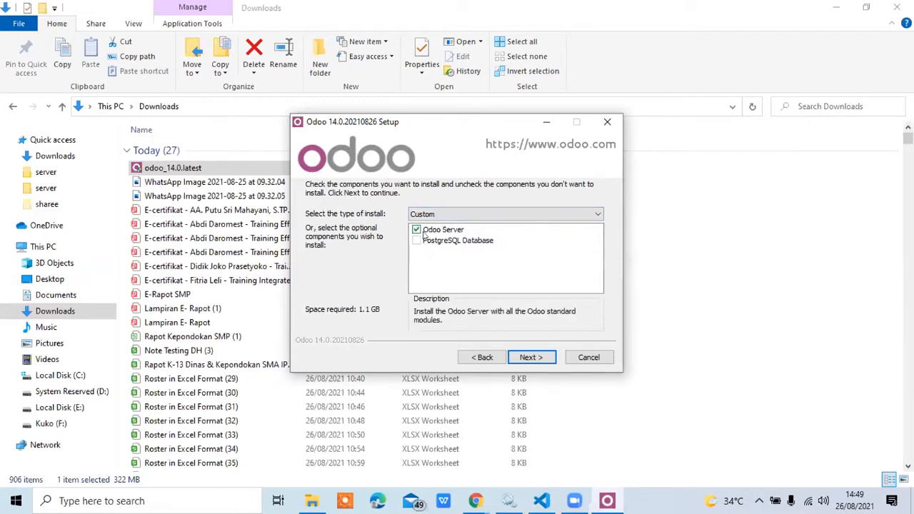
{"action": "left_click", "coordinate": [463, 230]}
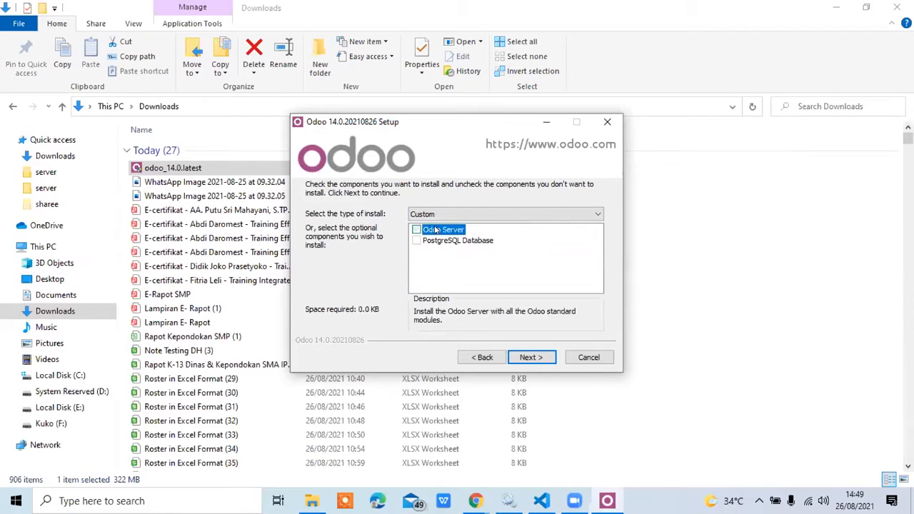
{"action": "left_click", "coordinate": [417, 230]}
{"action": "left_click", "coordinate": [433, 217]}
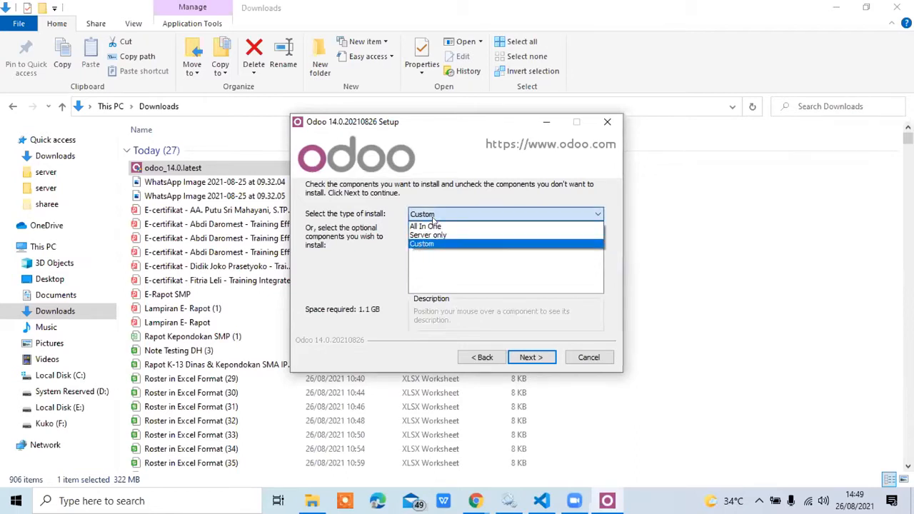
{"action": "left_click", "coordinate": [427, 226]}
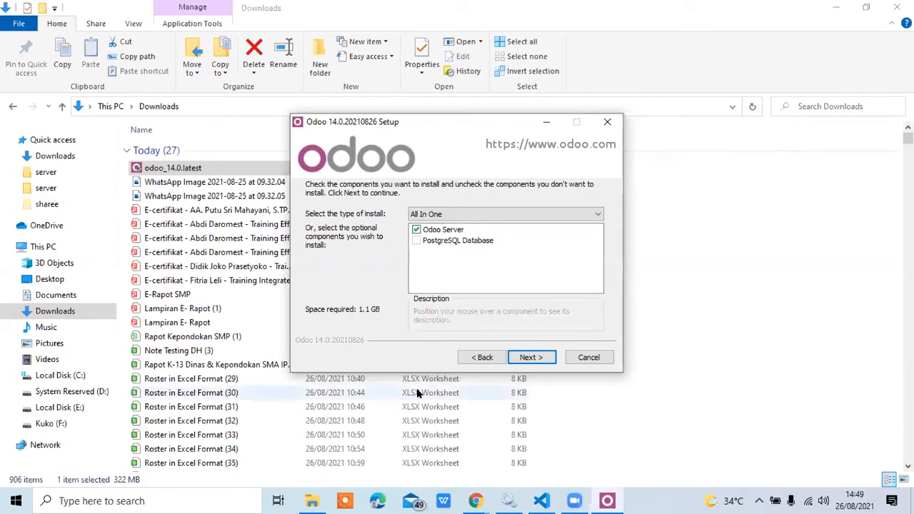
{"action": "mouse_move", "coordinate": [464, 243]}
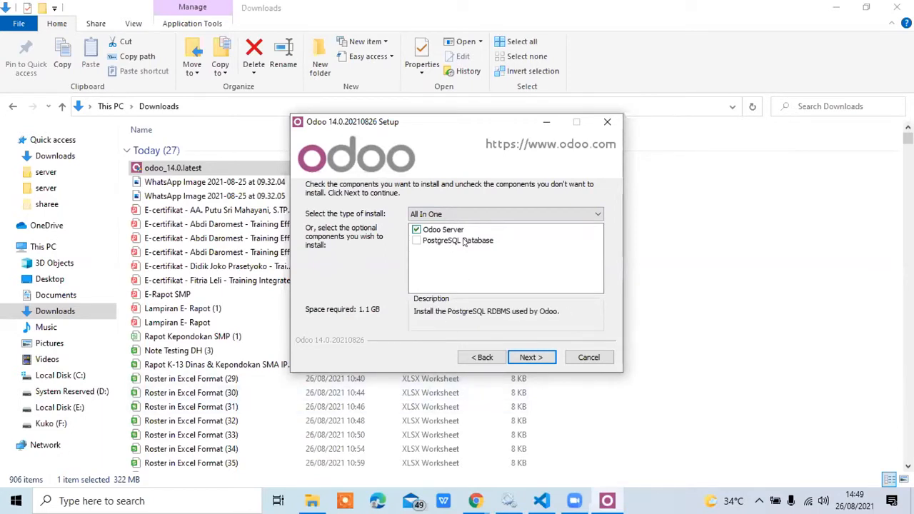
{"action": "mouse_move", "coordinate": [439, 232]}
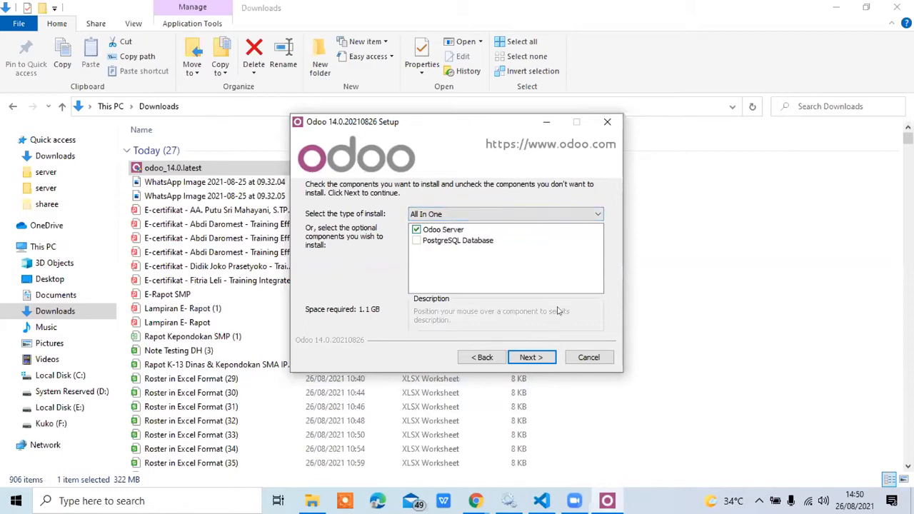
{"action": "left_click", "coordinate": [539, 358]}
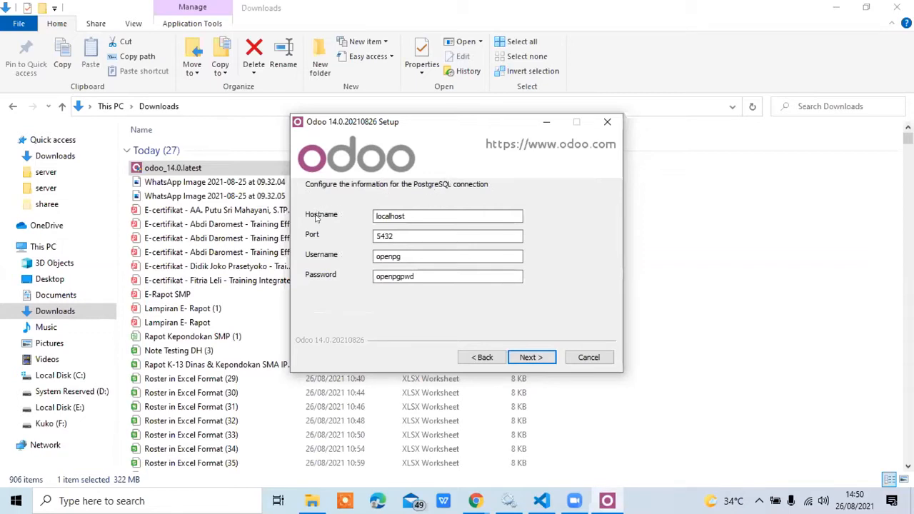
Review the PostgreSQL hostname, port, username and password, keep the defaults and continue to the destination folder.
{"action": "double_click", "coordinate": [381, 216]}
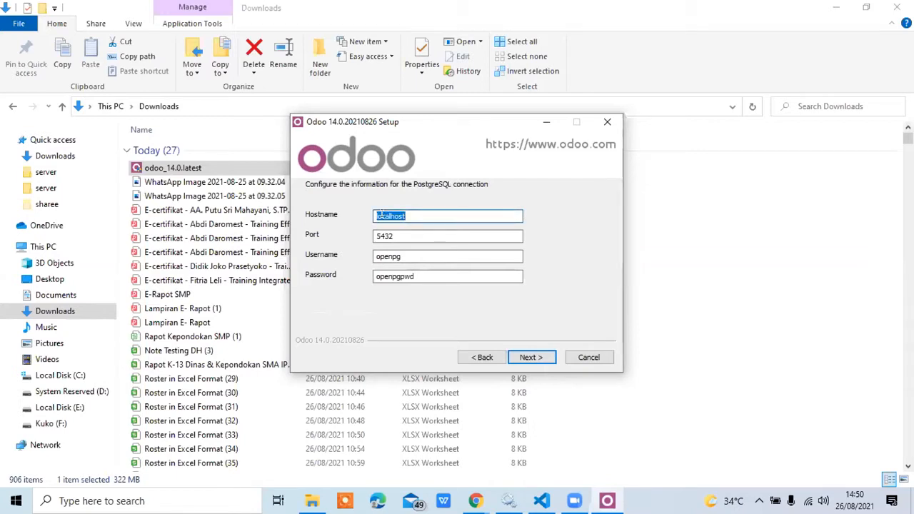
{"action": "double_click", "coordinate": [385, 236]}
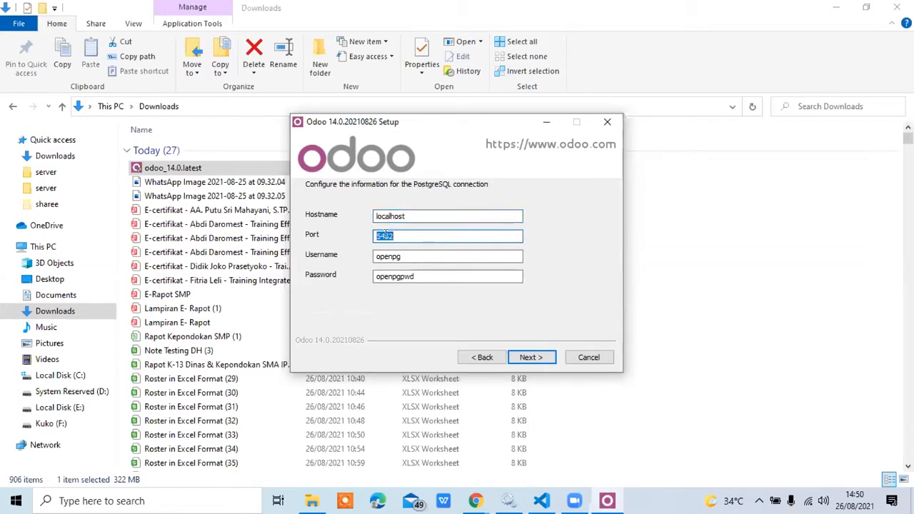
{"action": "double_click", "coordinate": [393, 256]}
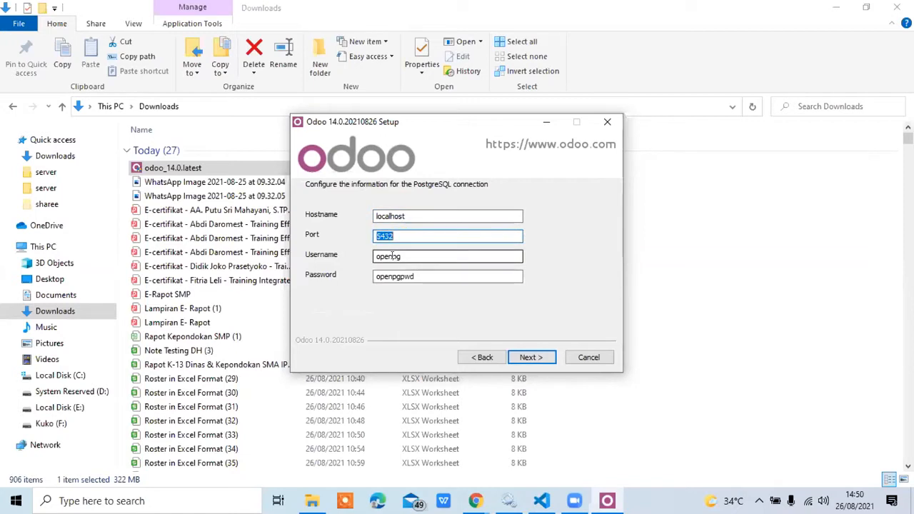
{"action": "double_click", "coordinate": [395, 277]}
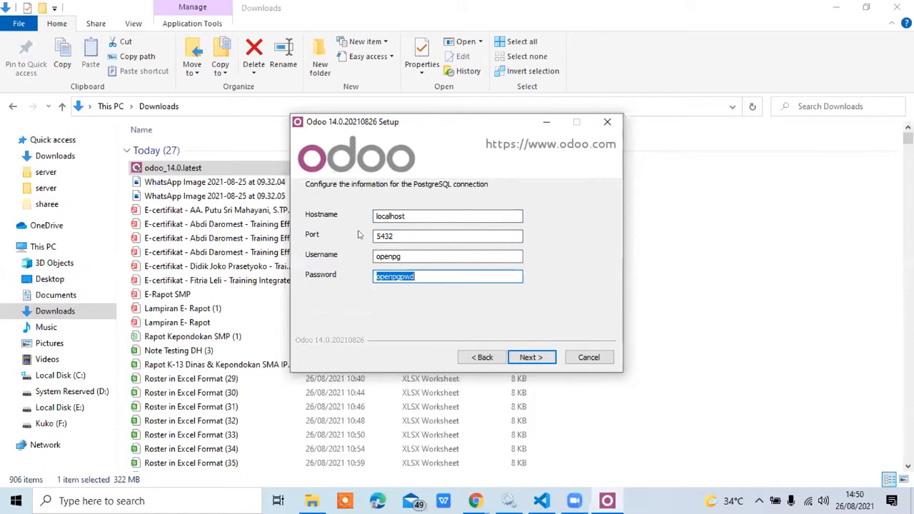
{"action": "left_click", "coordinate": [527, 358]}
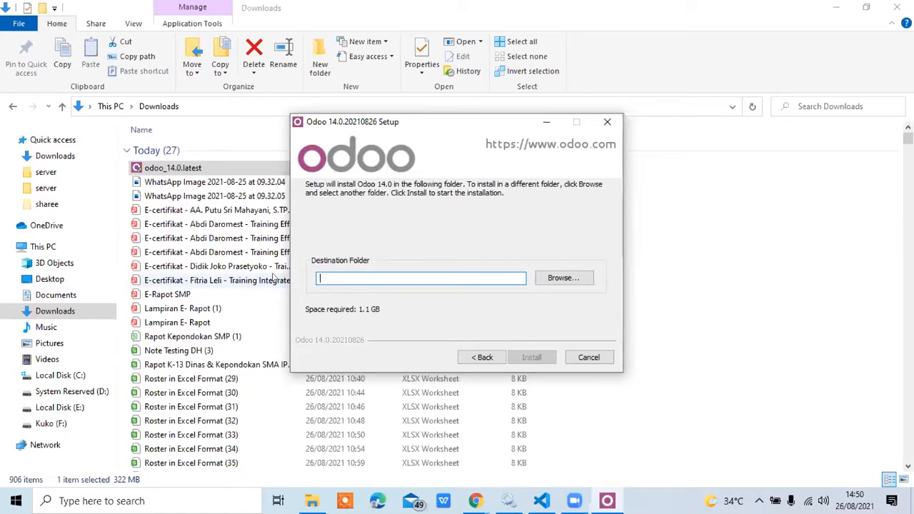
Try the root of Local Disk (C:) and then of Local Disk (E:) as the Odoo destination folder.
{"action": "left_click", "coordinate": [565, 278]}
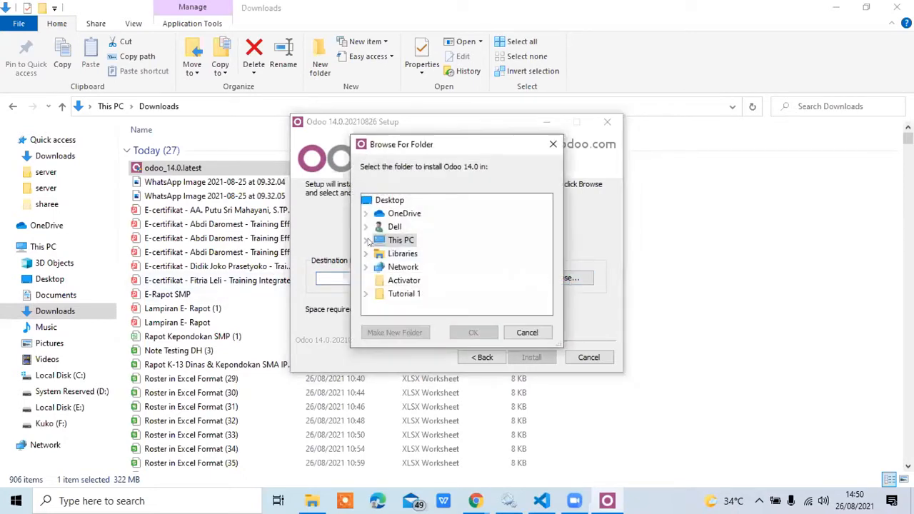
{"action": "left_click", "coordinate": [367, 240]}
{"action": "left_click", "coordinate": [427, 305]}
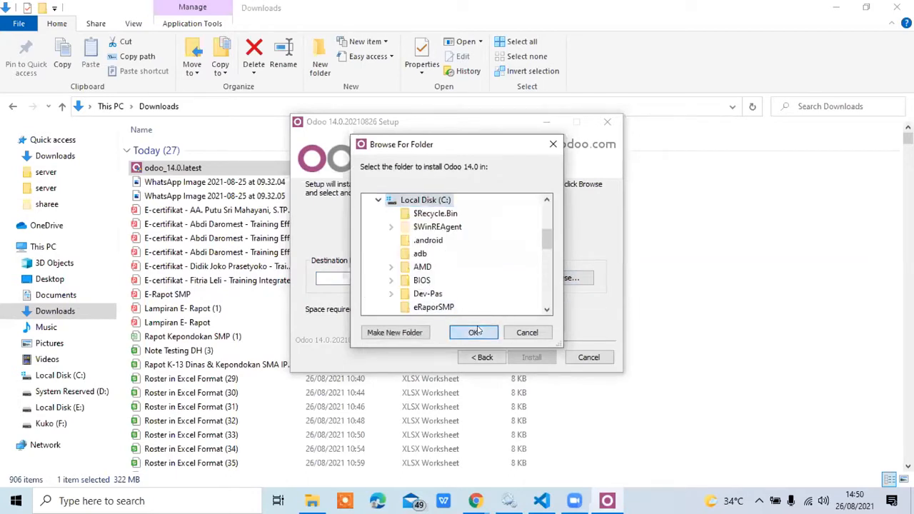
{"action": "left_click", "coordinate": [475, 332]}
{"action": "left_click", "coordinate": [562, 278]}
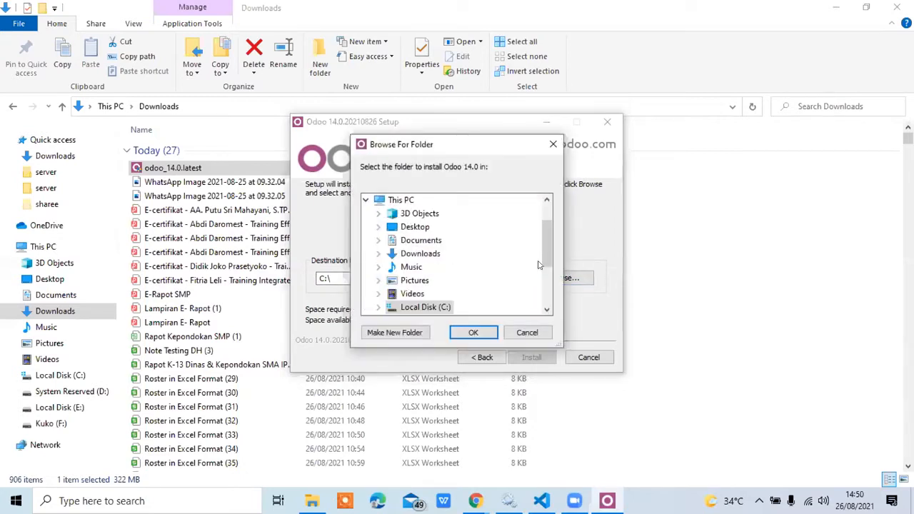
{"action": "left_click_drag", "start_coordinate": [544, 259], "coordinate": [545, 271]}
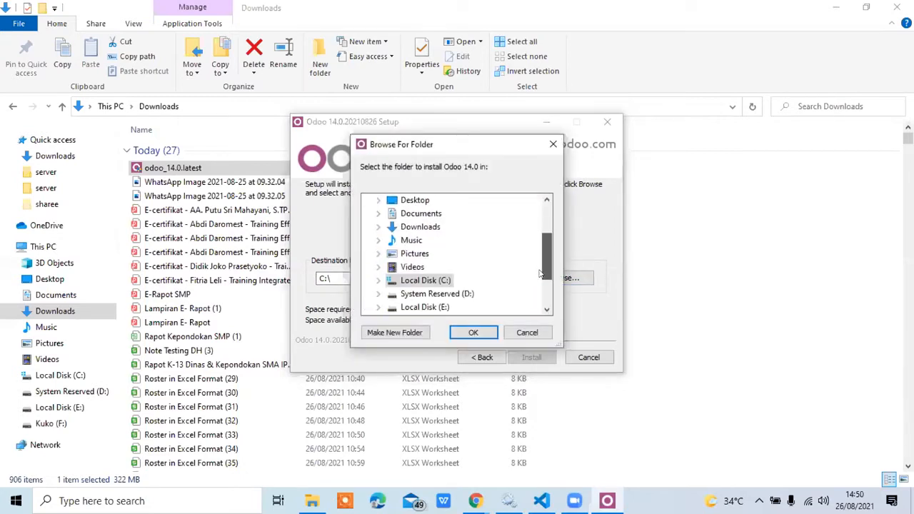
{"action": "left_click", "coordinate": [431, 307]}
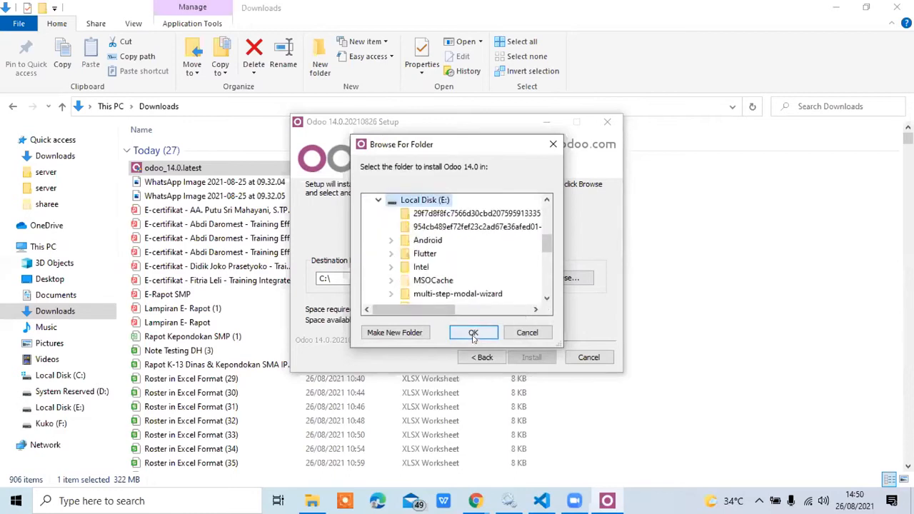
{"action": "left_click", "coordinate": [473, 334]}
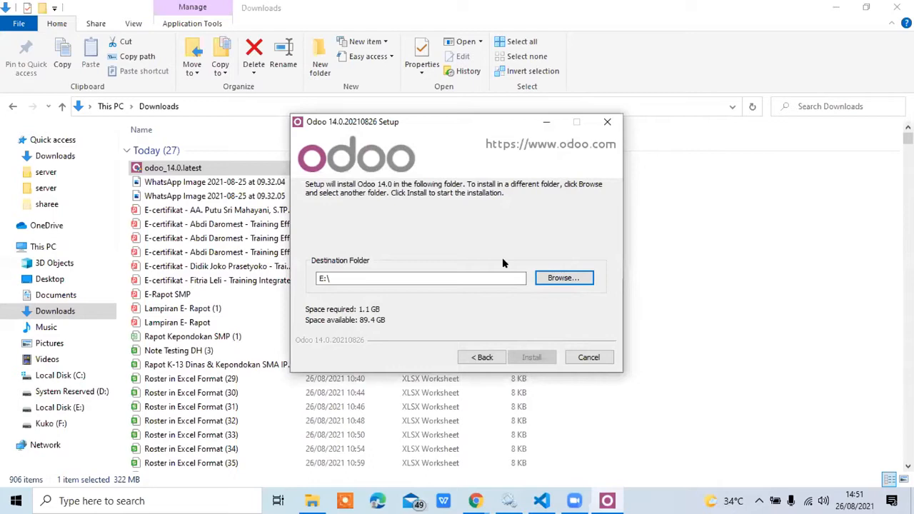
Set the destination folder to E:\Program Files (x86)\ and start installing Odoo 14.0.
{"action": "left_click", "coordinate": [543, 278]}
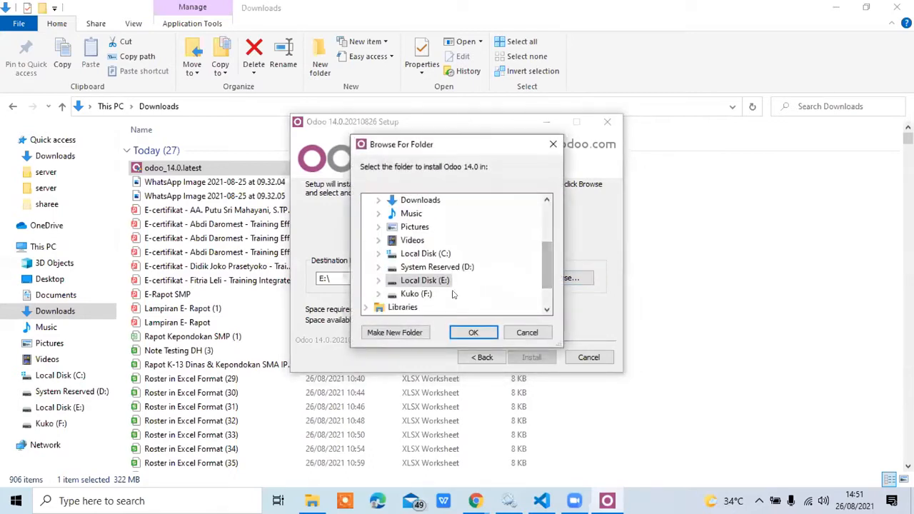
{"action": "double_click", "coordinate": [432, 279]}
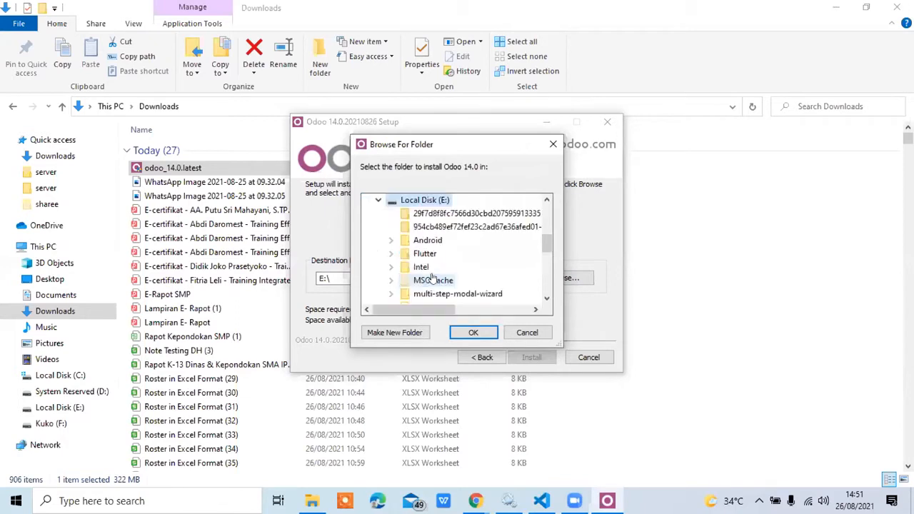
{"action": "left_click_drag", "start_coordinate": [545, 239], "coordinate": [540, 274]}
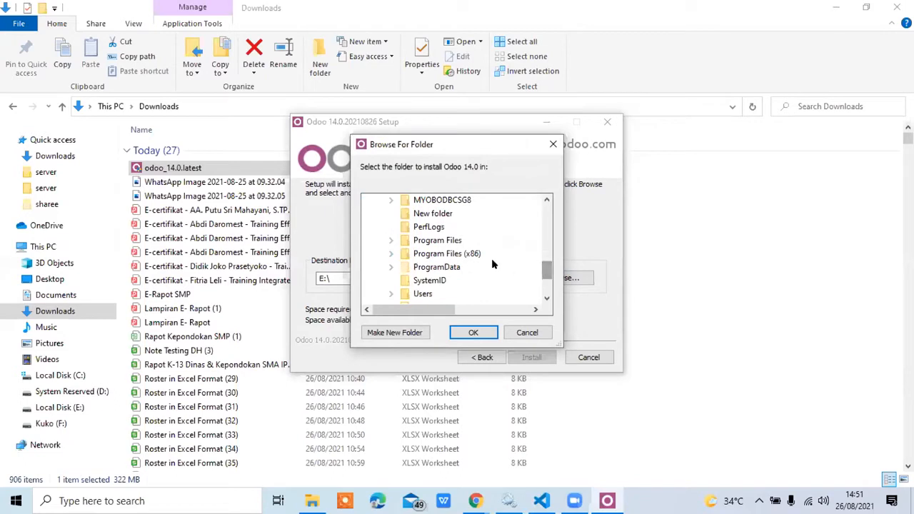
{"action": "double_click", "coordinate": [450, 254]}
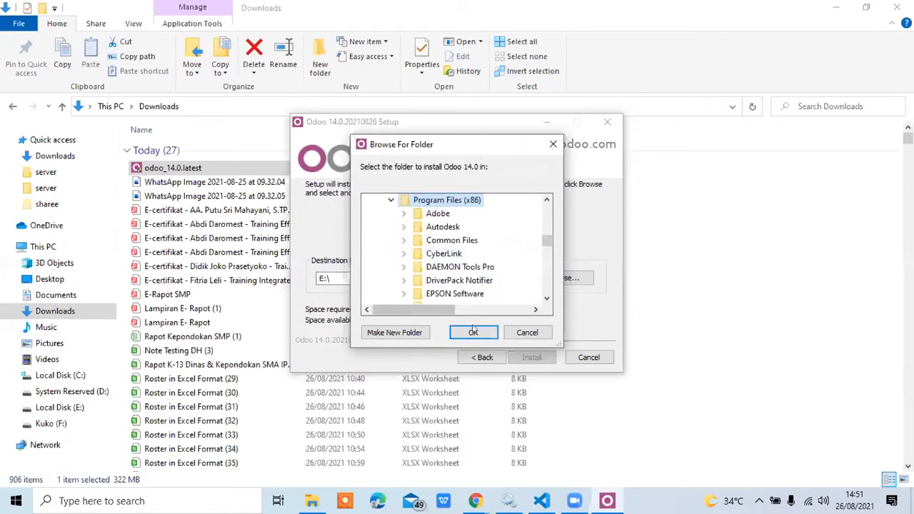
{"action": "left_click", "coordinate": [473, 332]}
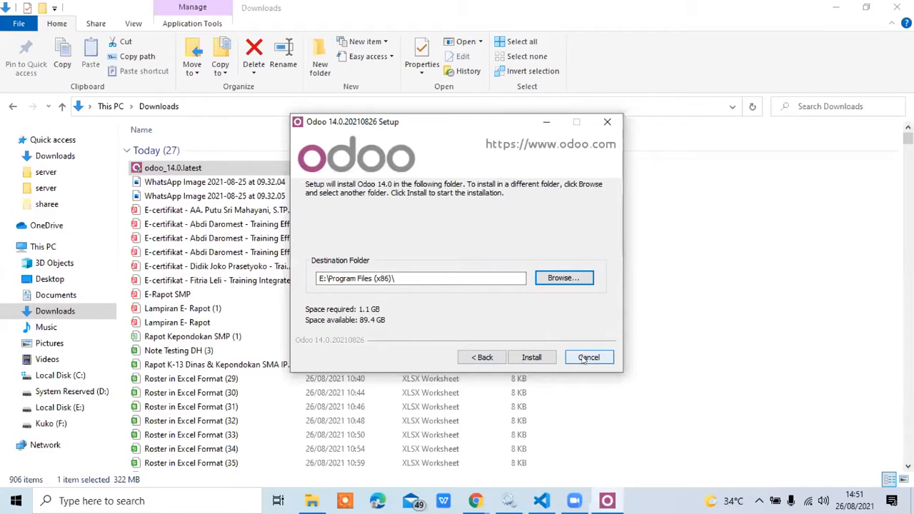
{"action": "left_click", "coordinate": [541, 356]}
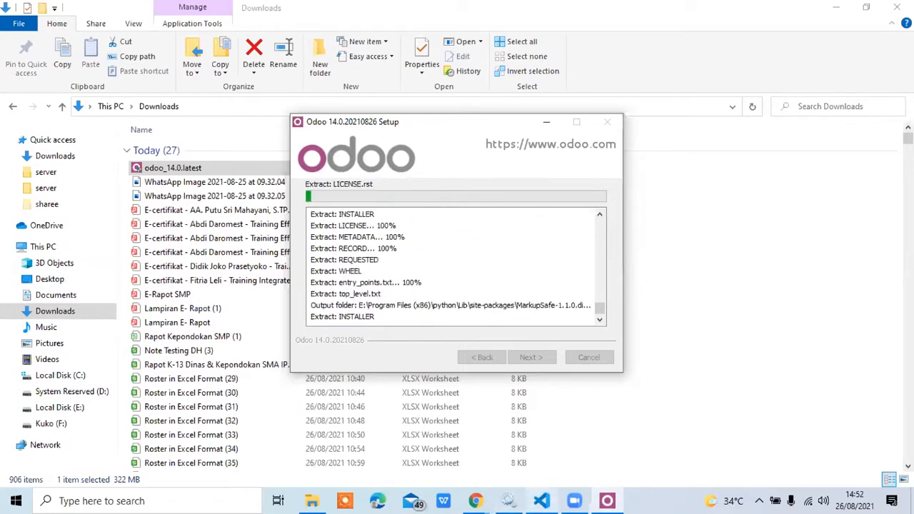
Switch to Visual Studio Code and collapse the server folder in the Odoo 14.0 project tree.
{"action": "mouse_move", "coordinate": [542, 502]}
{"action": "left_click", "coordinate": [542, 446]}
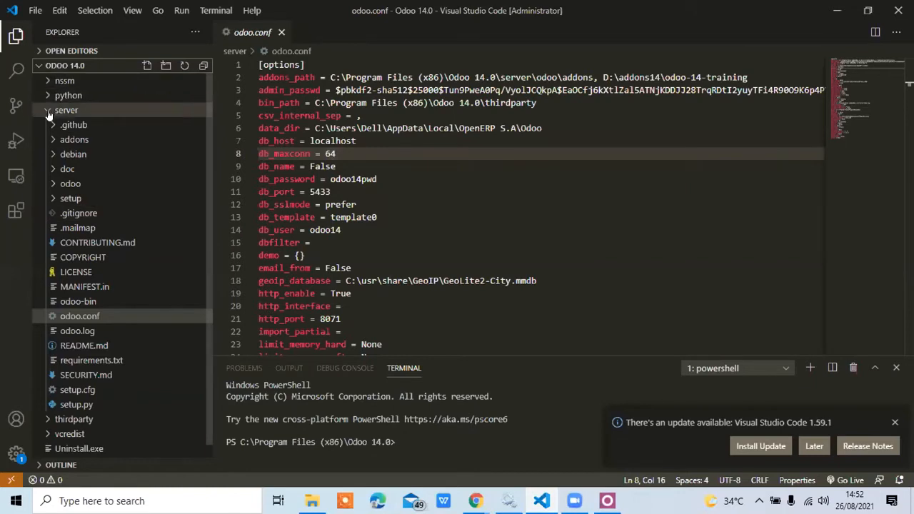
{"action": "left_click", "coordinate": [49, 112]}
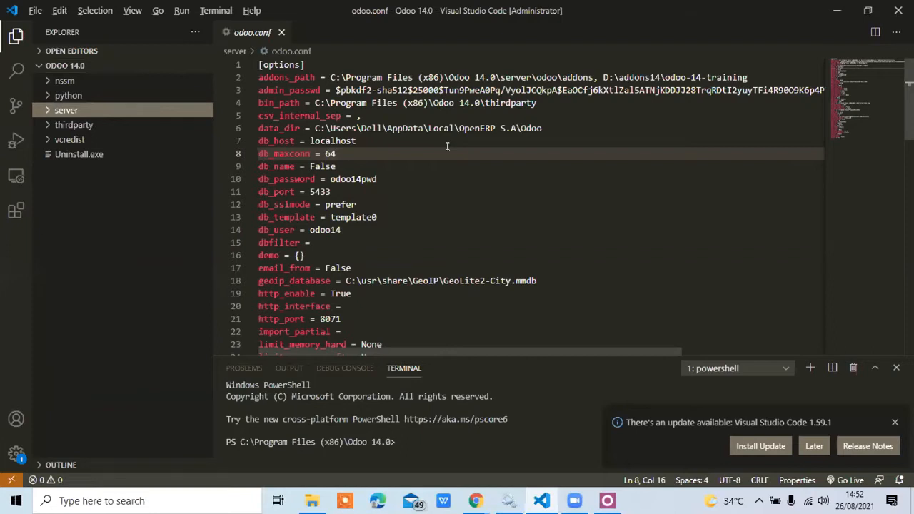
Switch to the Downloads window in File Explorer and open Local Disk (C:).
{"action": "key", "text": "alt+Tab"}
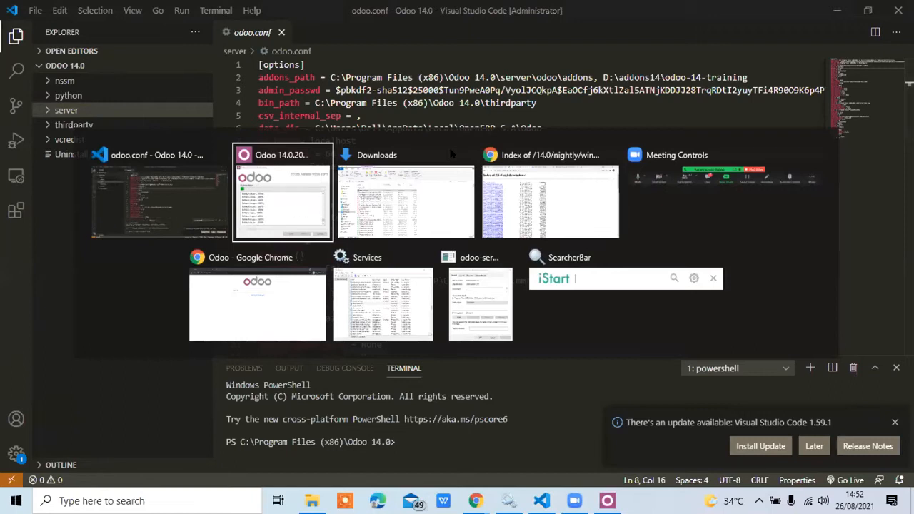
{"action": "key", "text": "Escape"}
{"action": "key", "text": "alt+Tab"}
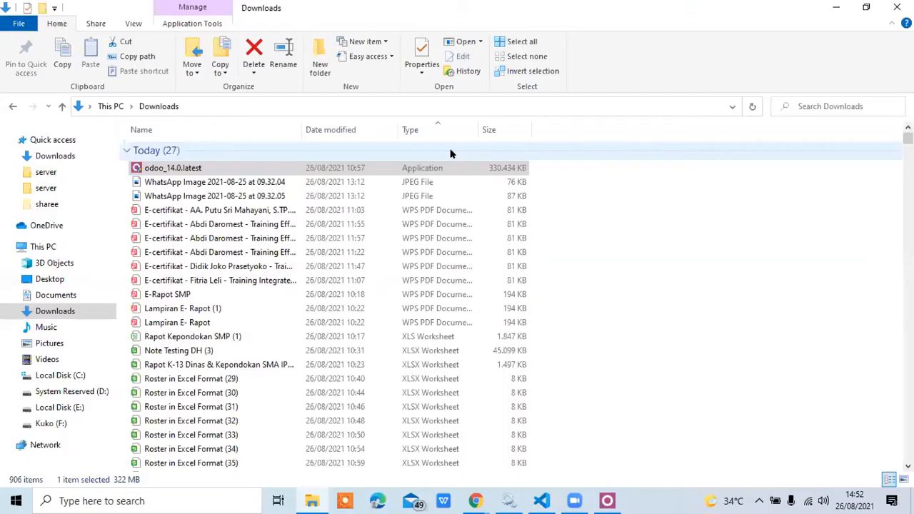
{"action": "left_click", "coordinate": [79, 377]}
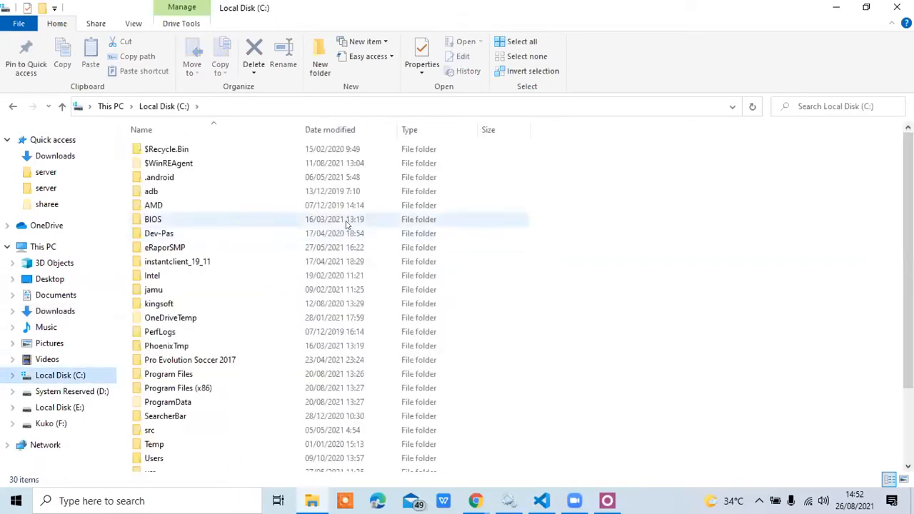
Open the server folder of the Odoo 14.0 installation inside Program Files (x86) on Local Disk (C:).
{"action": "left_click", "coordinate": [164, 391]}
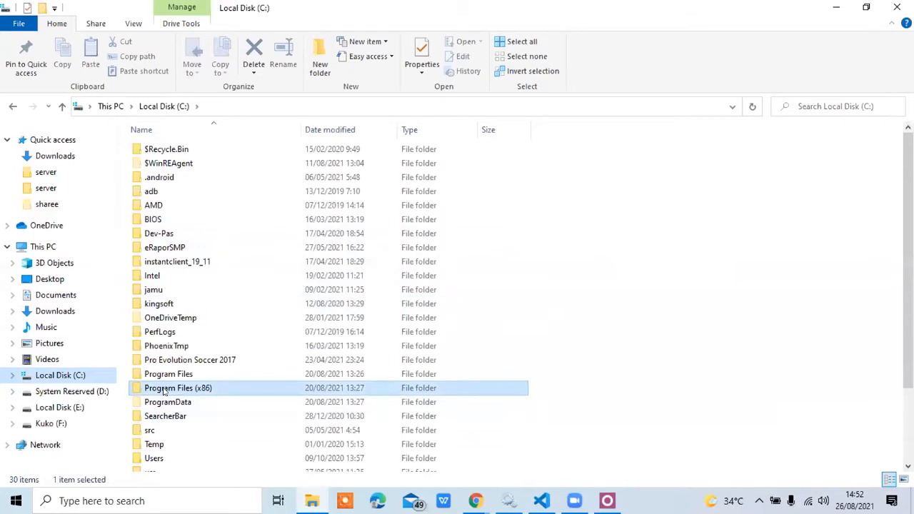
{"action": "double_click", "coordinate": [164, 391]}
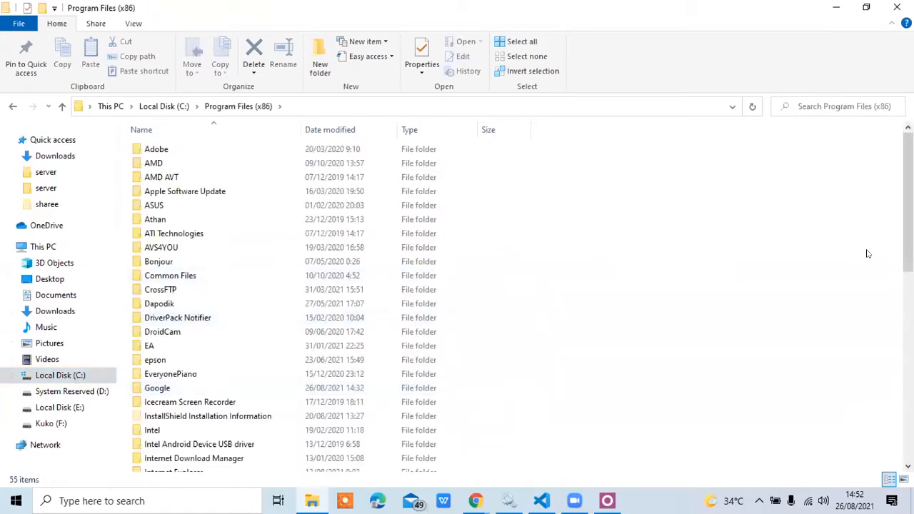
{"action": "left_click_drag", "start_coordinate": [895, 245], "coordinate": [894, 342]}
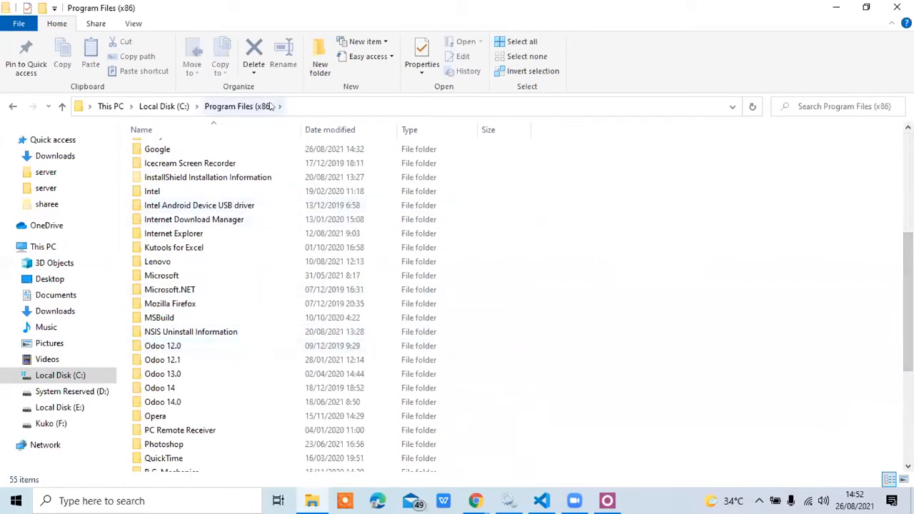
{"action": "left_click", "coordinate": [194, 401]}
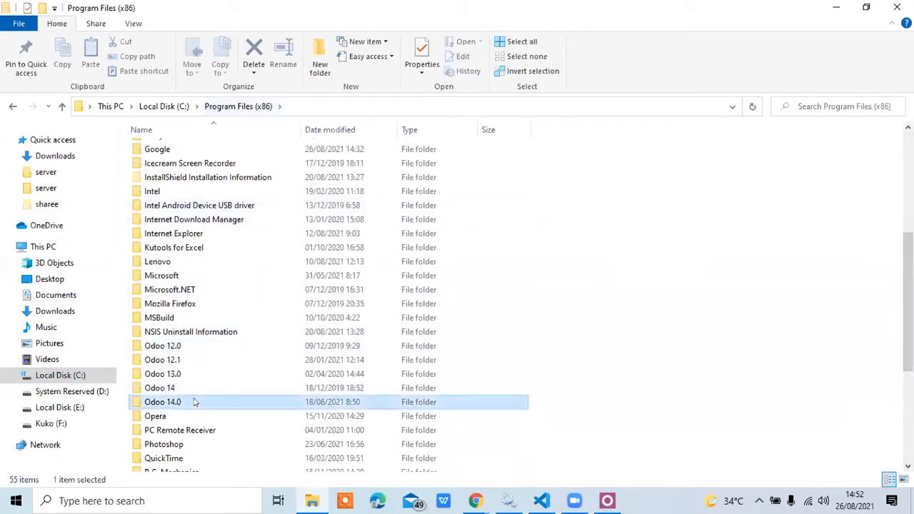
{"action": "double_click", "coordinate": [194, 402]}
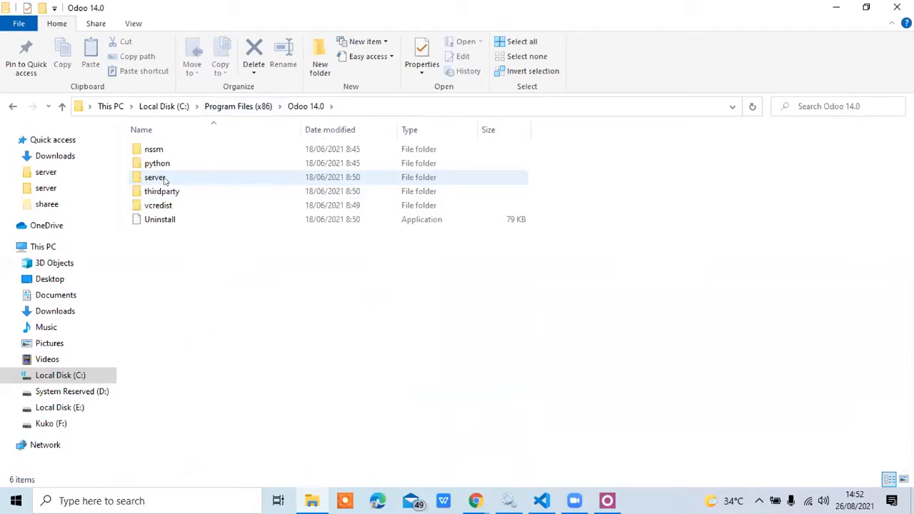
{"action": "left_click", "coordinate": [164, 181]}
{"action": "double_click", "coordinate": [164, 181]}
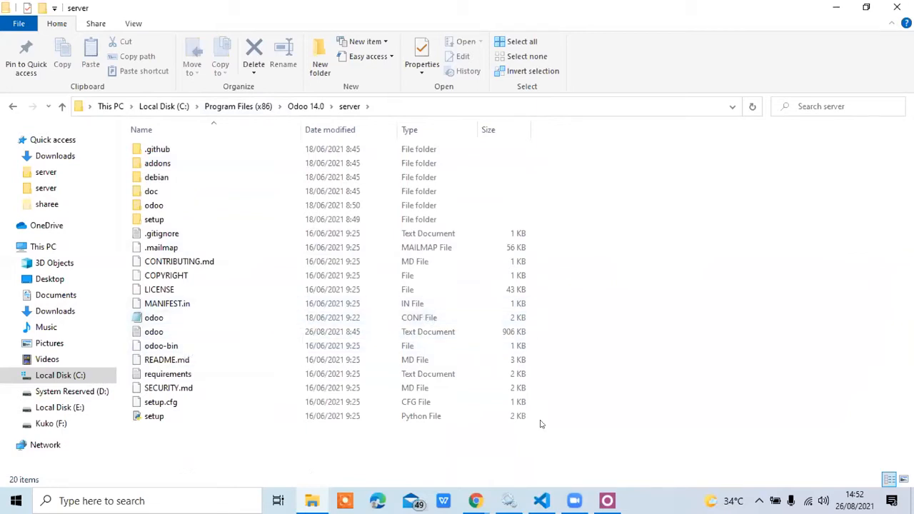
Switch to Visual Studio Code, expand the server folder in the project tree and open odoo.conf.
{"action": "mouse_move", "coordinate": [541, 500]}
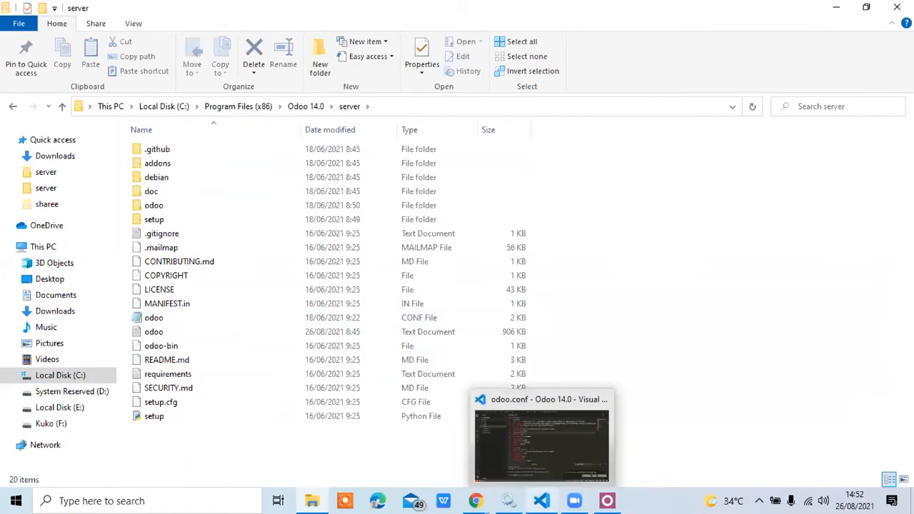
{"action": "left_click", "coordinate": [542, 501]}
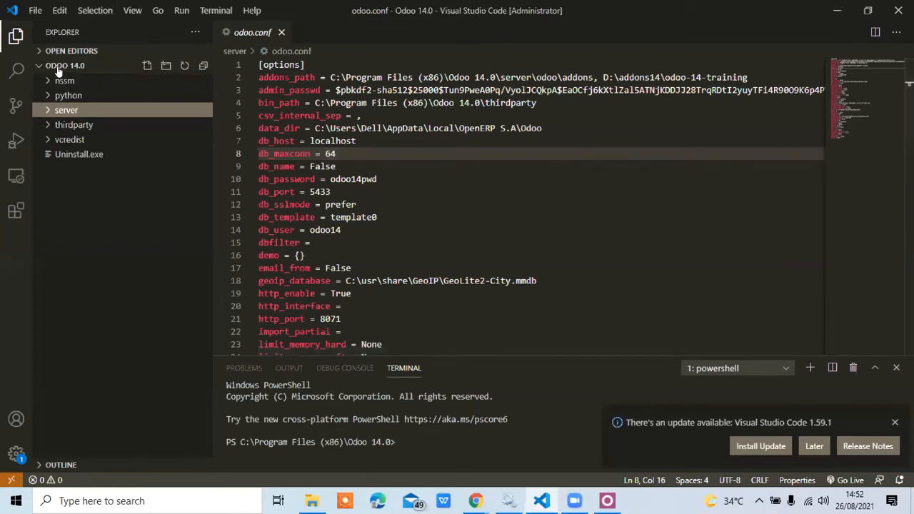
{"action": "left_click", "coordinate": [64, 110]}
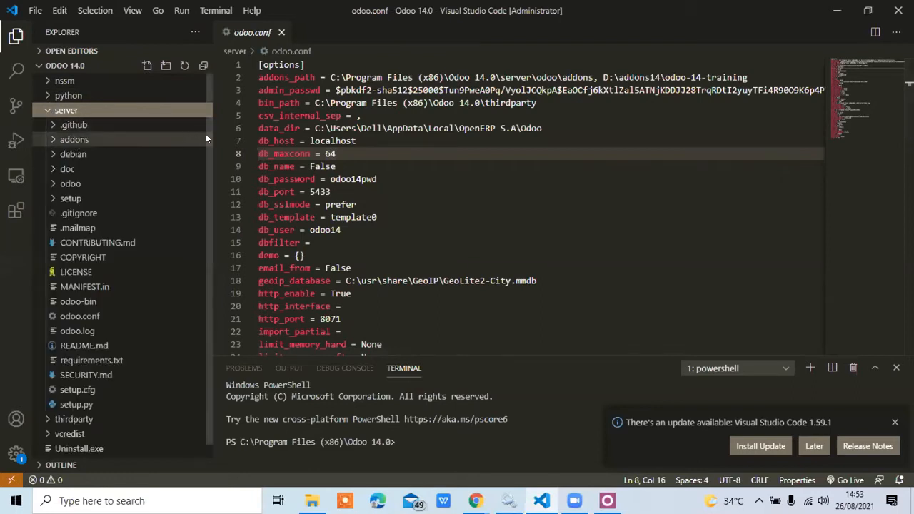
{"action": "left_click_drag", "start_coordinate": [206, 134], "coordinate": [204, 188]}
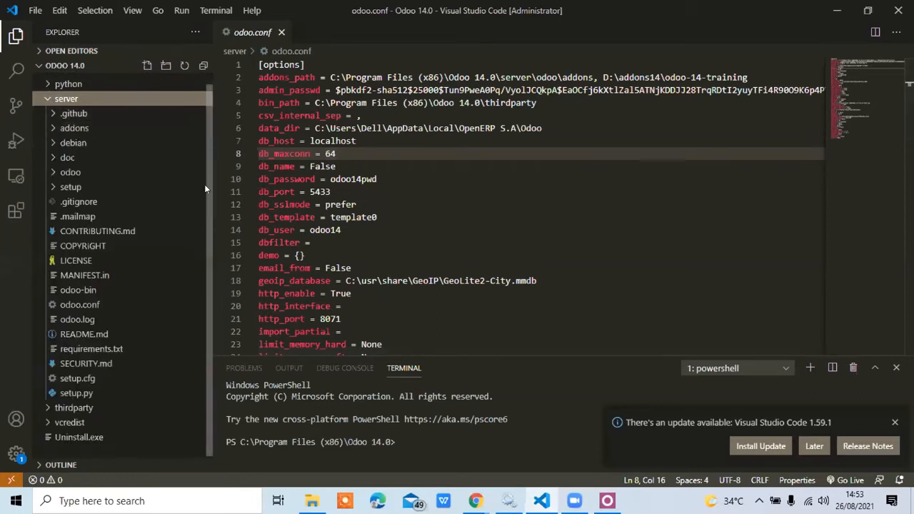
{"action": "left_click", "coordinate": [95, 305]}
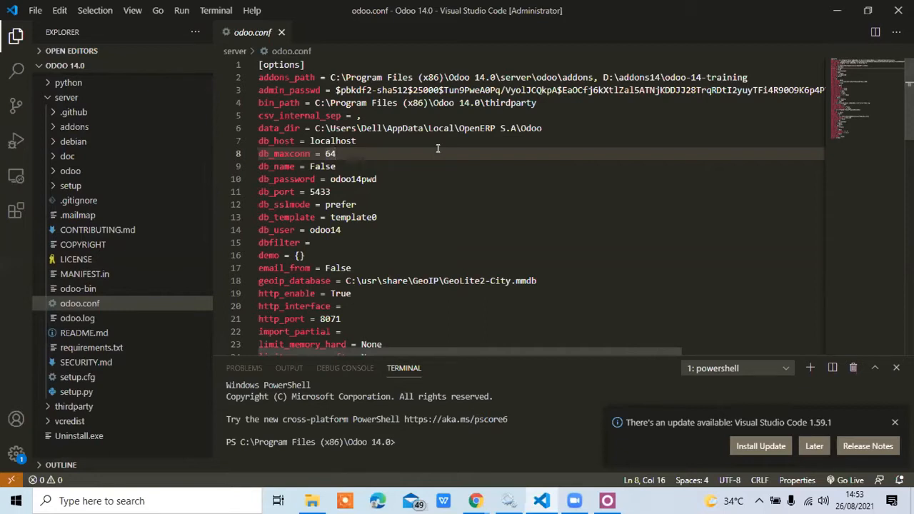
Examine the db_password, db_port, db_user and db_host settings in odoo.conf.
{"action": "left_click", "coordinate": [341, 178]}
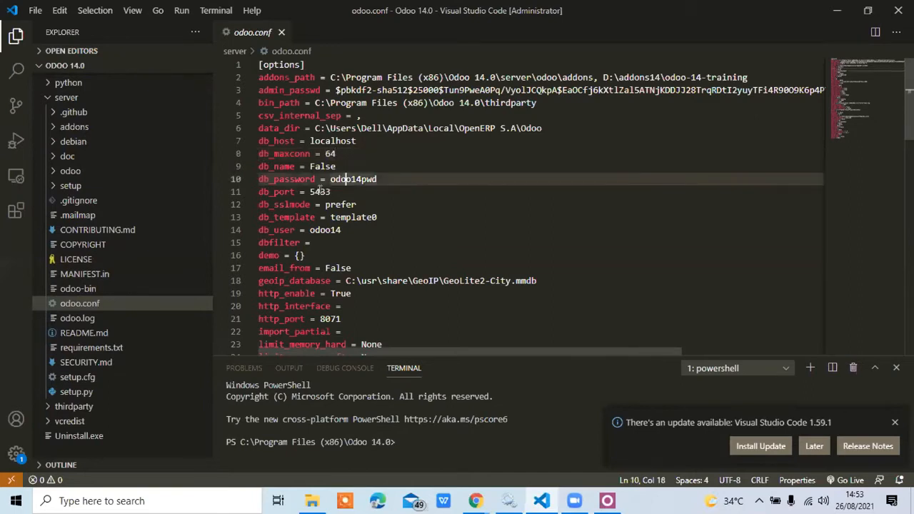
{"action": "double_click", "coordinate": [320, 191]}
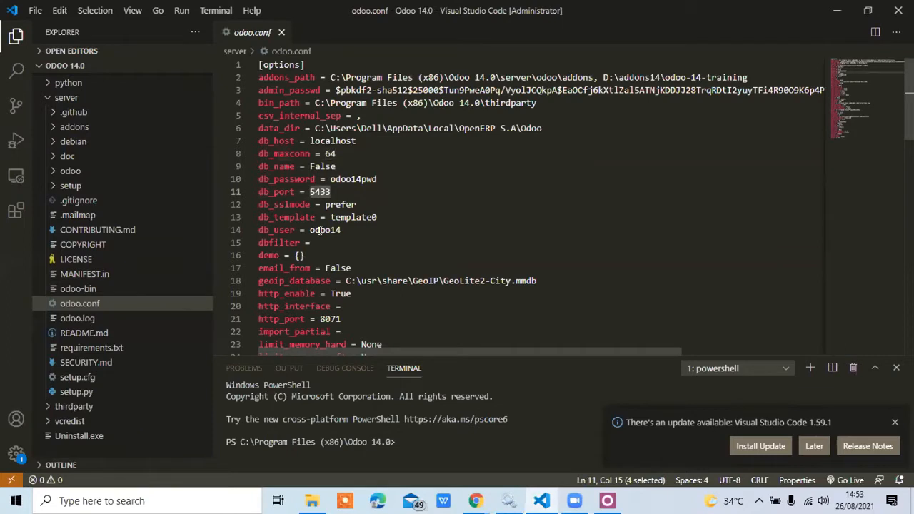
{"action": "double_click", "coordinate": [320, 230]}
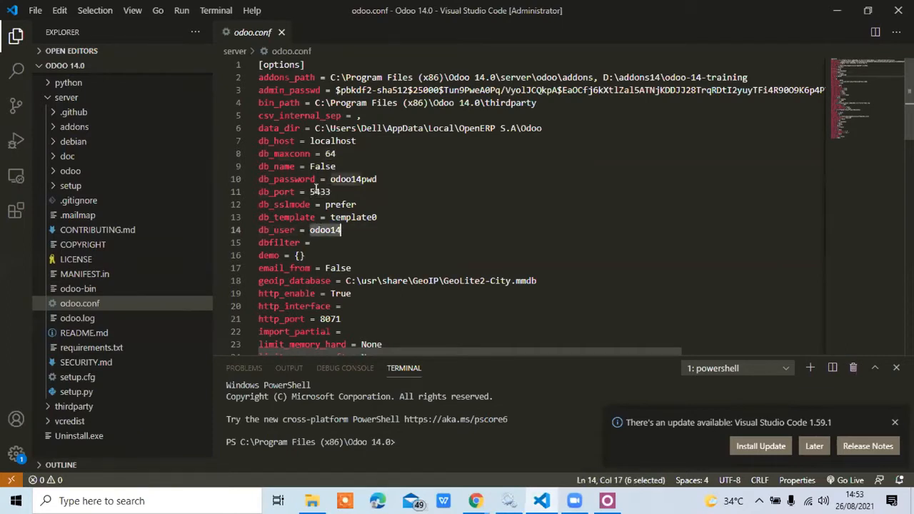
{"action": "double_click", "coordinate": [327, 189]}
{"action": "double_click", "coordinate": [351, 178]}
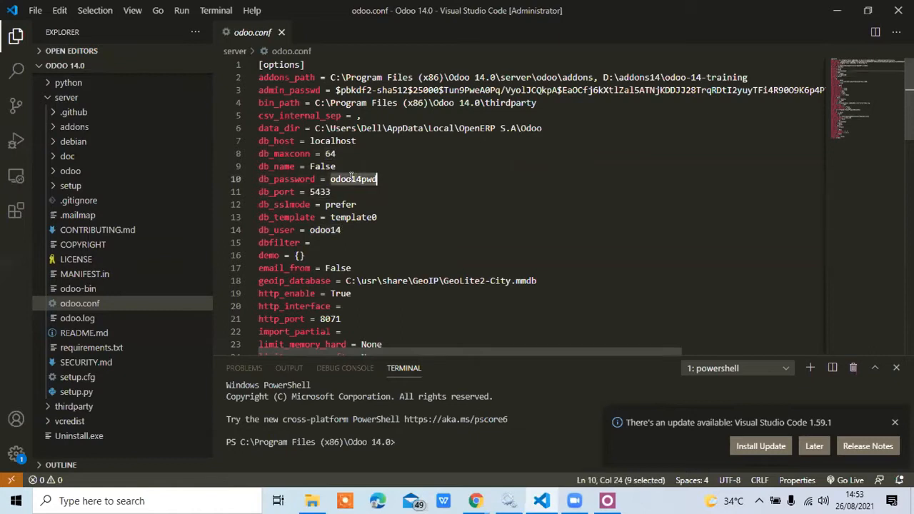
{"action": "double_click", "coordinate": [320, 140]}
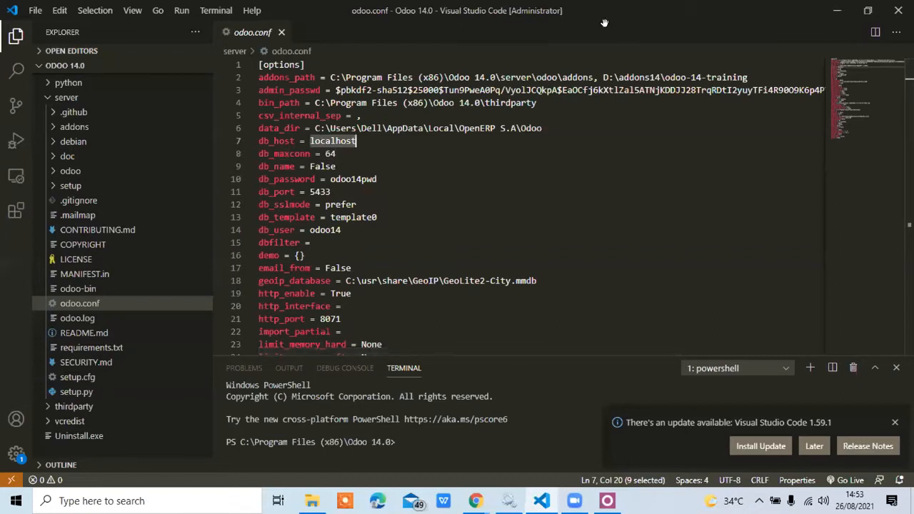
Examine the paths in the addons_path setting and browse the modules inside the server's odoo\addons folder.
{"action": "left_click", "coordinate": [540, 79]}
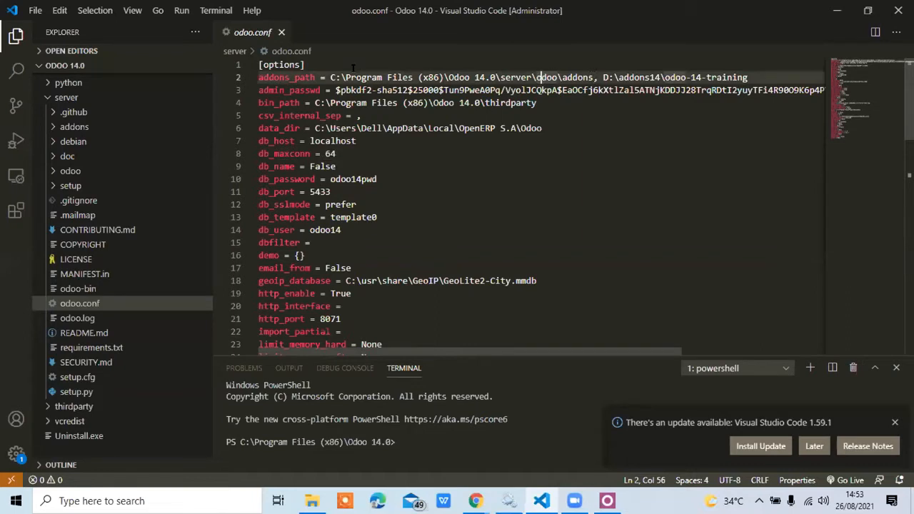
{"action": "double_click", "coordinate": [297, 78]}
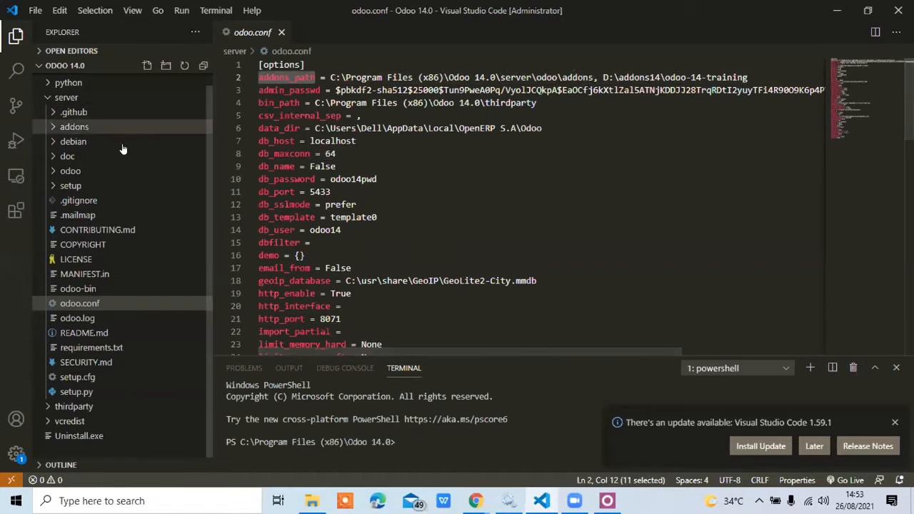
{"action": "left_click", "coordinate": [107, 172]}
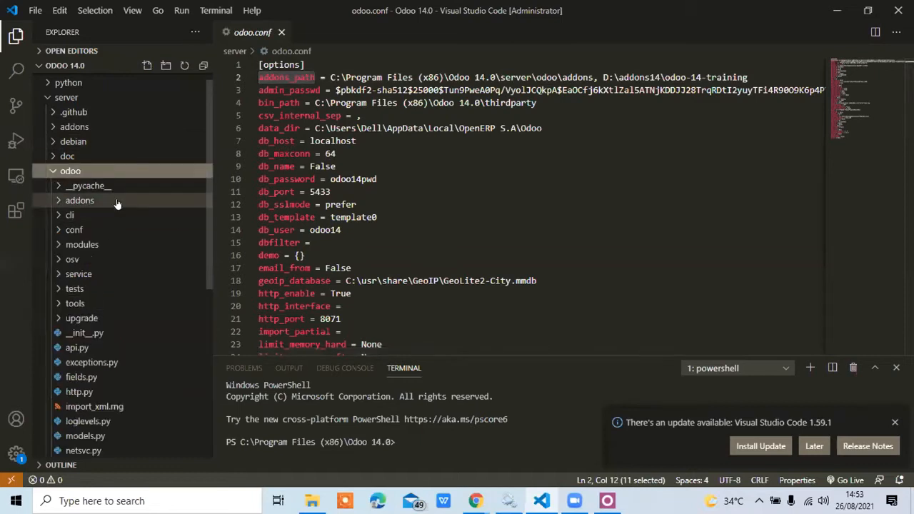
{"action": "left_click", "coordinate": [116, 203]}
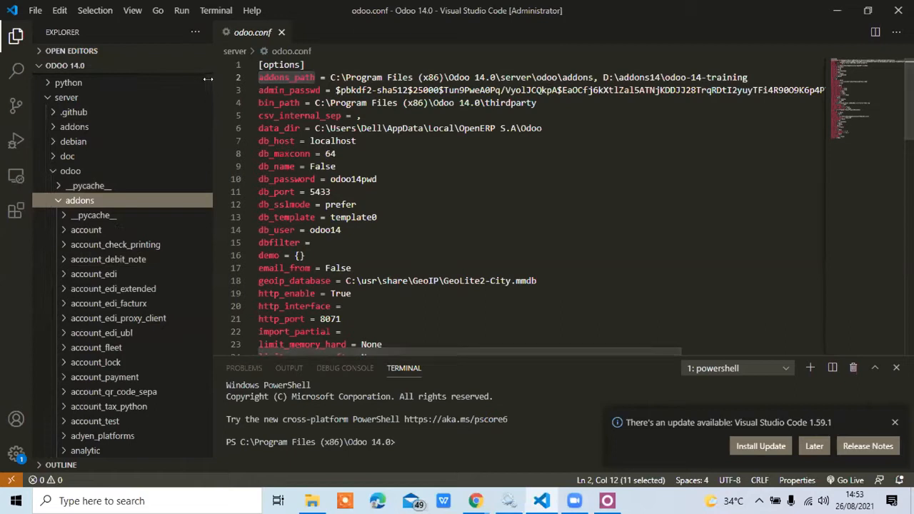
{"action": "left_click_drag", "start_coordinate": [207, 85], "coordinate": [205, 166]}
{"action": "scroll", "coordinate": [204, 166], "scroll_direction": "down", "scroll_amount": 10}
{"action": "scroll", "coordinate": [206, 162], "scroll_direction": "down", "scroll_amount": 3}
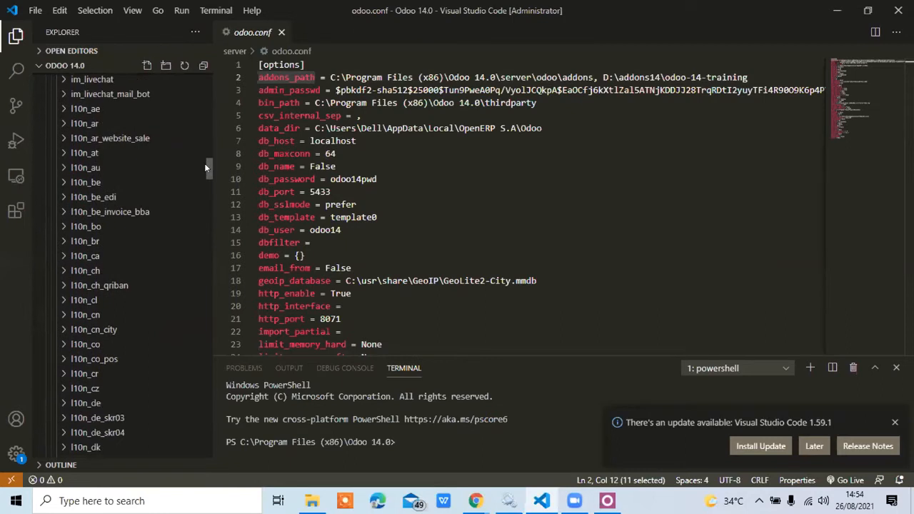
{"action": "left_click_drag", "start_coordinate": [206, 164], "coordinate": [205, 83]}
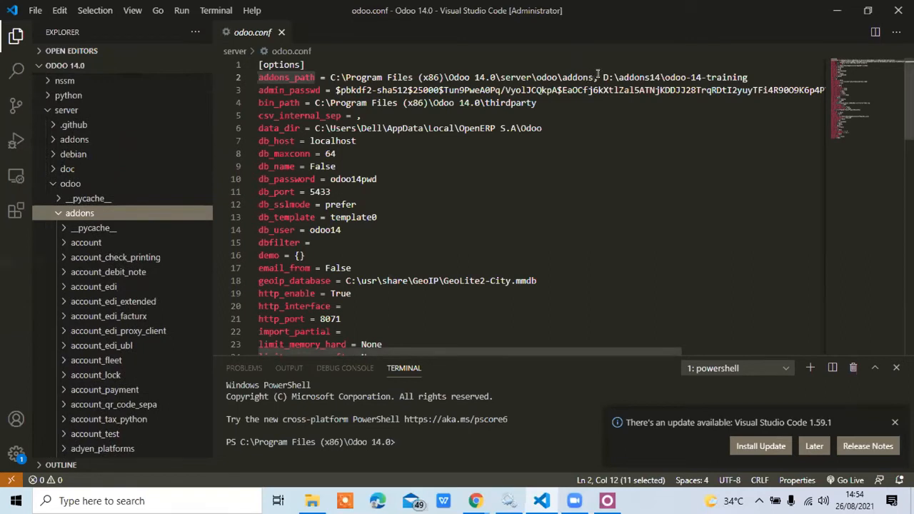
{"action": "left_click_drag", "start_coordinate": [604, 77], "coordinate": [767, 73]}
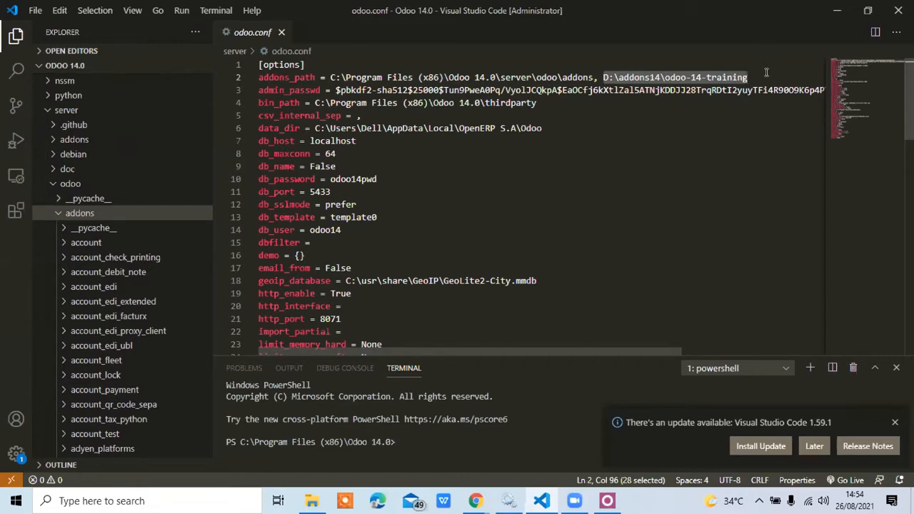
Enlarge the terminal and check the Python version by running python --version.
{"action": "left_click", "coordinate": [400, 419]}
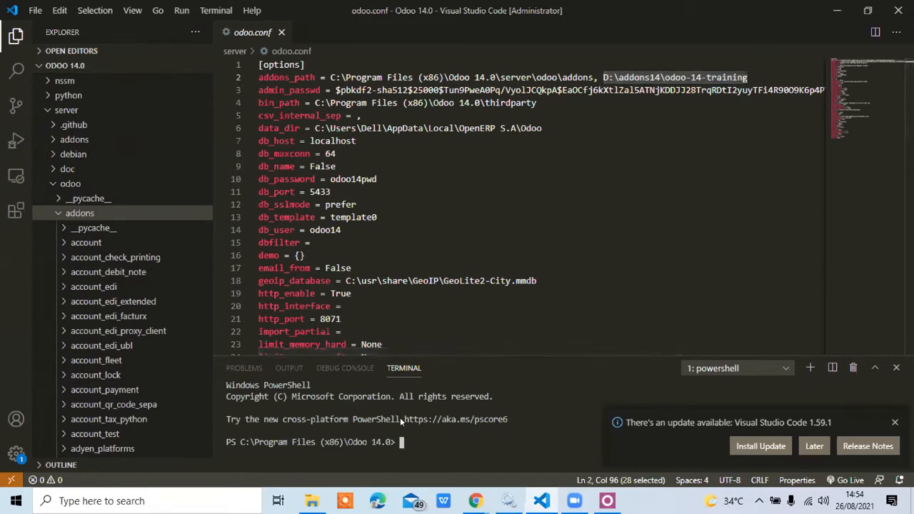
{"action": "left_click_drag", "start_coordinate": [451, 352], "coordinate": [464, 195]}
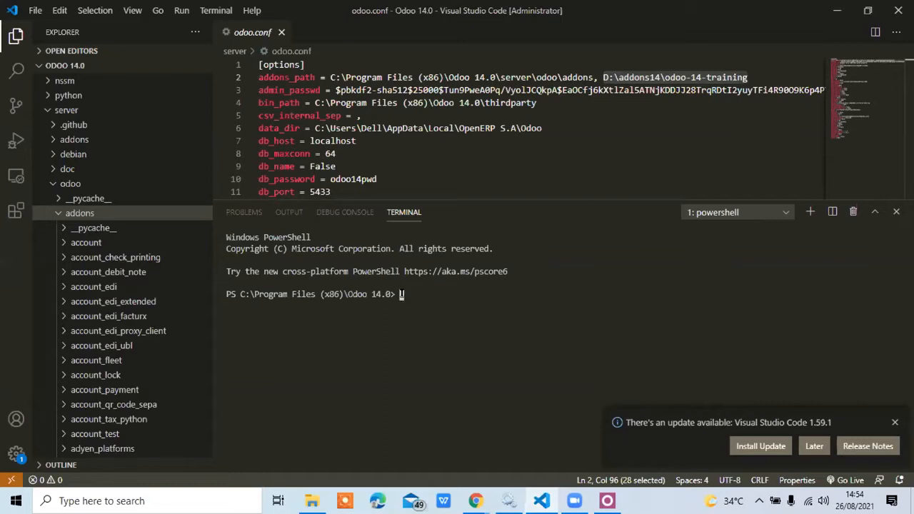
{"action": "type", "text": "python --version"}
{"action": "key", "text": "Return"}
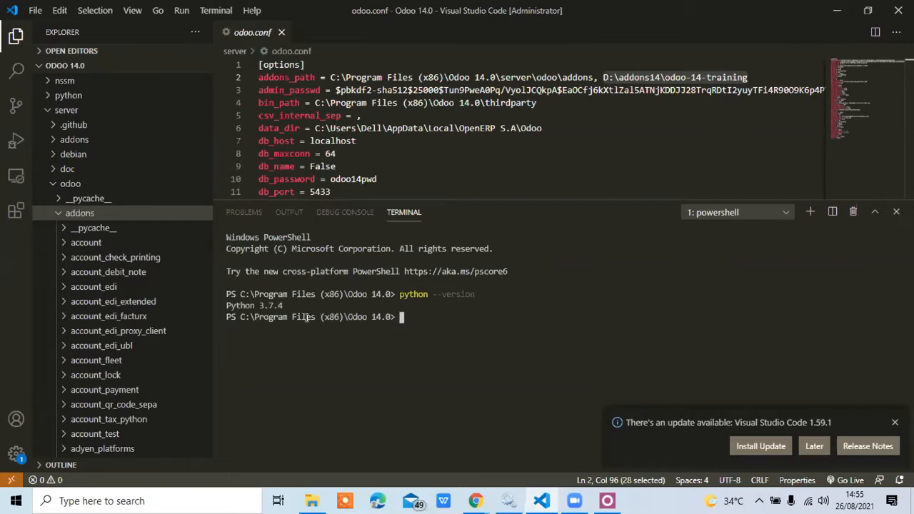
{"action": "left_click_drag", "start_coordinate": [287, 305], "coordinate": [221, 307]}
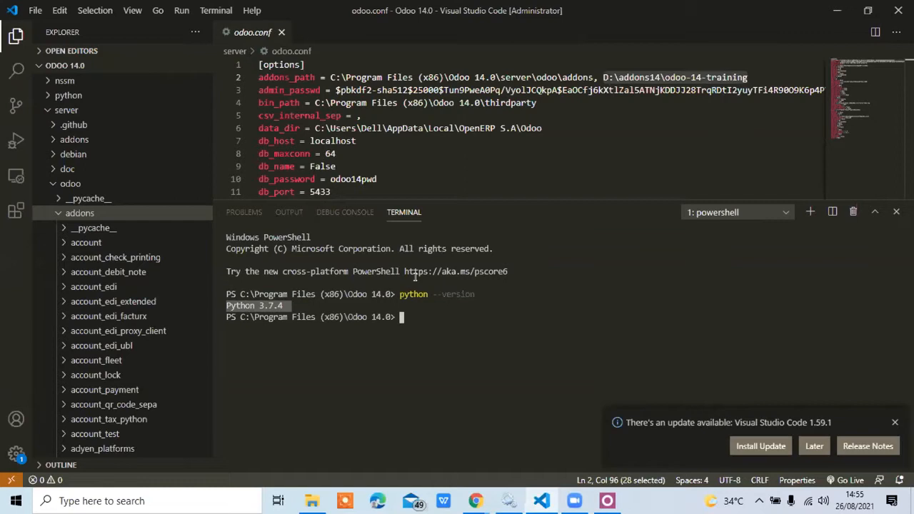
{"action": "left_click", "coordinate": [413, 315]}
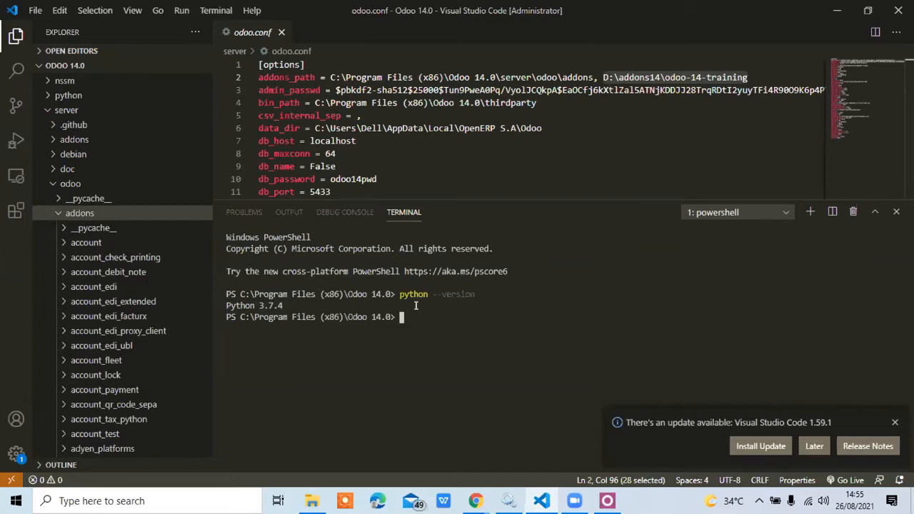
Reduce the terminal's height and examine the http_port and db_host settings in odoo.conf.
{"action": "left_click_drag", "start_coordinate": [550, 196], "coordinate": [530, 295]}
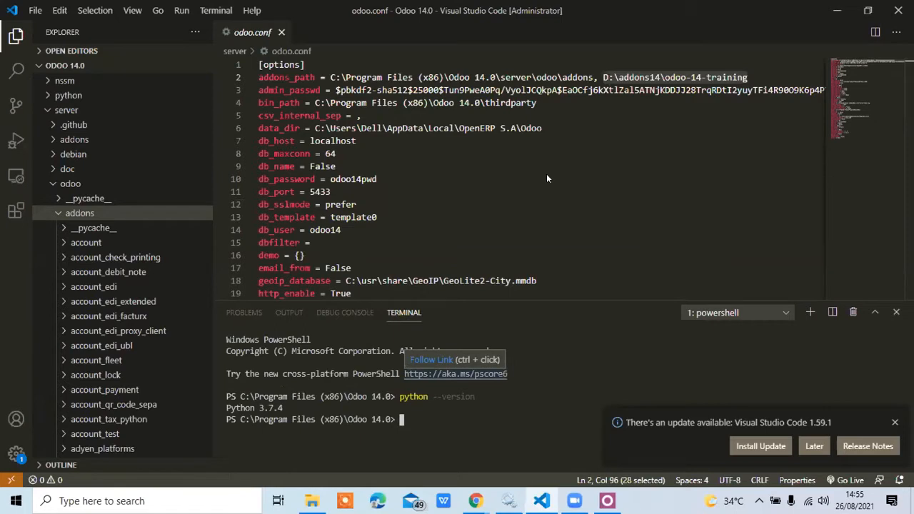
{"action": "left_click", "coordinate": [349, 156]}
{"action": "left_click", "coordinate": [328, 202]}
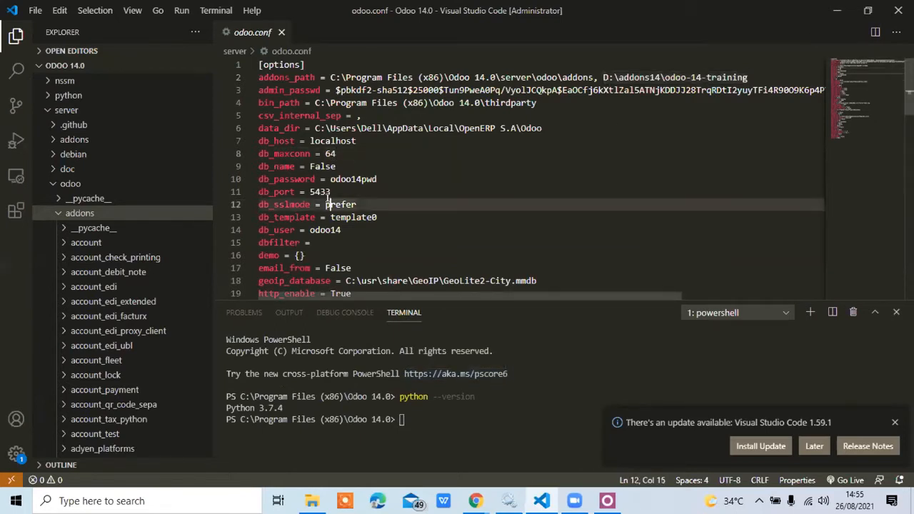
{"action": "key", "text": "Down"}
{"action": "key", "text": "Down"}
{"action": "key", "text": "Down"}
{"action": "key", "text": "Down"}
{"action": "key", "text": "Down"}
{"action": "key", "text": "Down"}
{"action": "key", "text": "Down"}
{"action": "key", "text": "Down"}
{"action": "key", "text": "Down"}
{"action": "key", "text": "Down"}
{"action": "key", "text": "Down"}
{"action": "key", "text": "Down"}
{"action": "key", "text": "Down"}
{"action": "key", "text": "Down"}
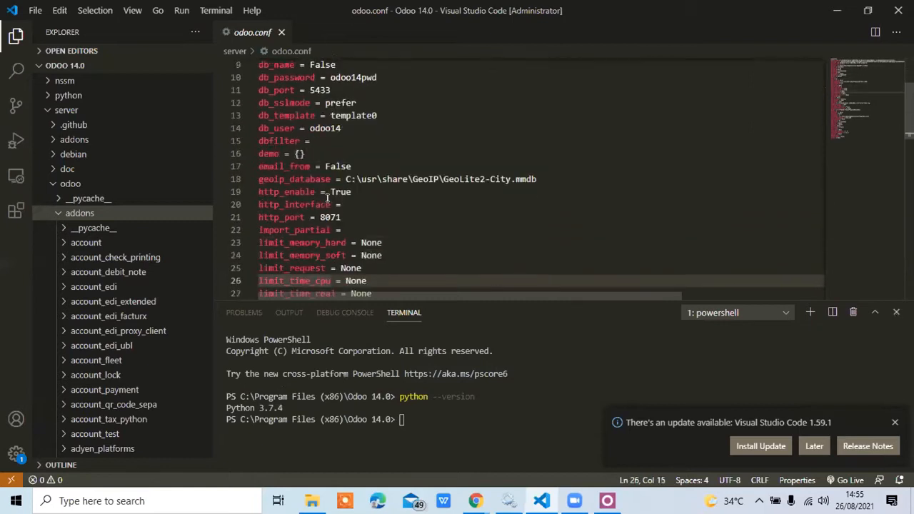
{"action": "double_click", "coordinate": [286, 215]}
{"action": "left_click", "coordinate": [320, 218]}
{"action": "double_click", "coordinate": [321, 218]}
{"action": "left_click", "coordinate": [320, 209]}
{"action": "key", "text": "Up"}
{"action": "key", "text": "Up"}
{"action": "key", "text": "Up"}
{"action": "key", "text": "Up"}
{"action": "key", "text": "Up"}
{"action": "key", "text": "Up"}
{"action": "key", "text": "Up"}
{"action": "key", "text": "Up"}
{"action": "key", "text": "Up"}
{"action": "key", "text": "Up"}
{"action": "key", "text": "Up"}
{"action": "key", "text": "Up"}
{"action": "key", "text": "Up"}
{"action": "key", "text": "Up"}
{"action": "key", "text": "Up"}
{"action": "key", "text": "Up"}
{"action": "key", "text": "Up"}
{"action": "key", "text": "Up"}
{"action": "key", "text": "Up"}
{"action": "key", "text": "Up"}
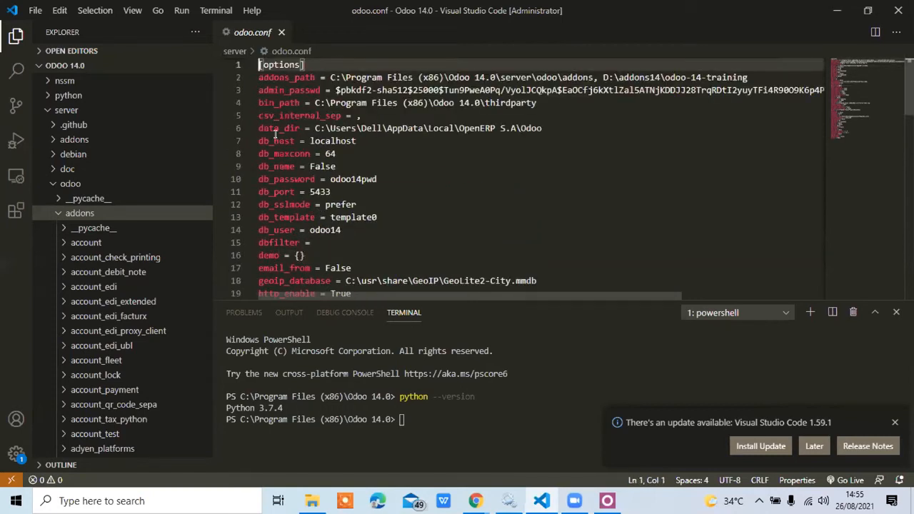
{"action": "double_click", "coordinate": [318, 140]}
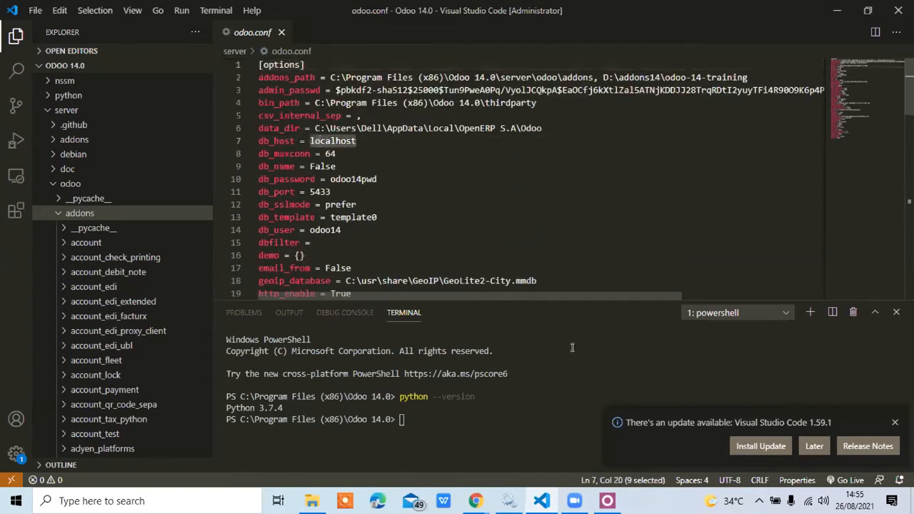
Switch to the Odoo page in Chrome at localhost:8071 and open the database manager.
{"action": "mouse_move", "coordinate": [575, 500]}
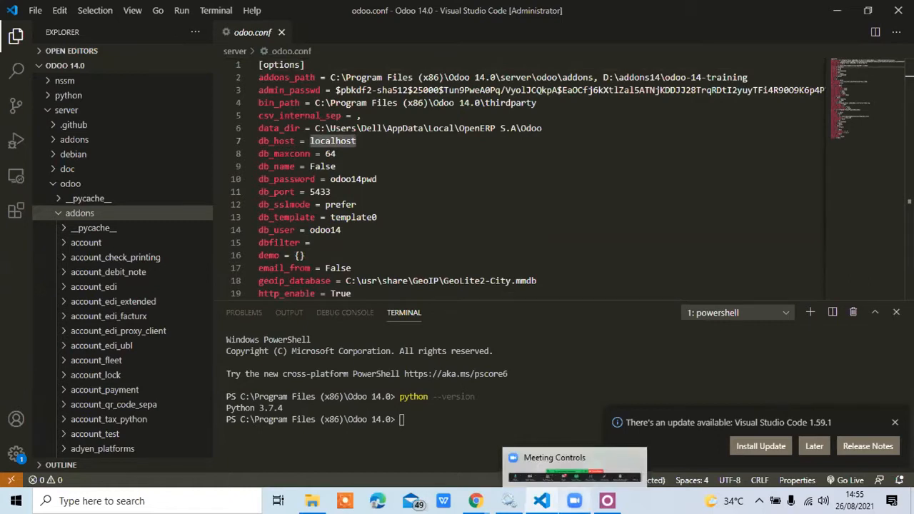
{"action": "mouse_move", "coordinate": [509, 500]}
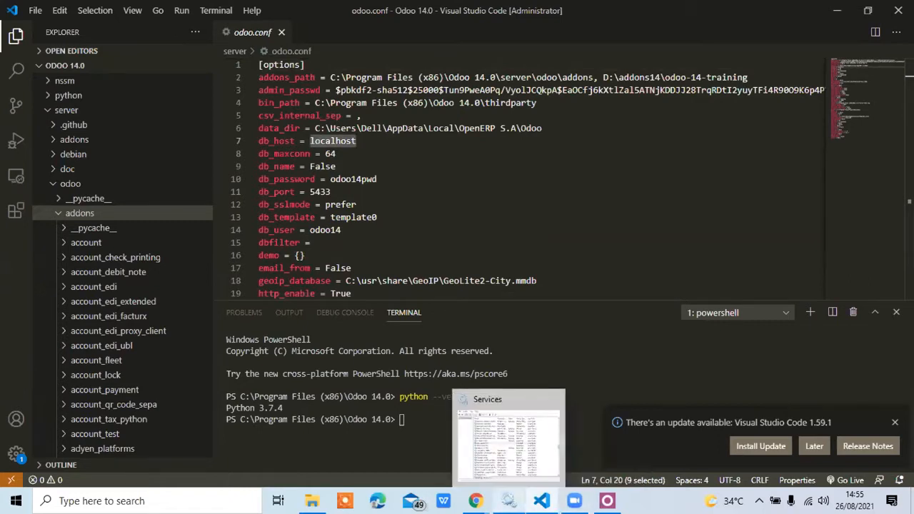
{"action": "mouse_move", "coordinate": [475, 501]}
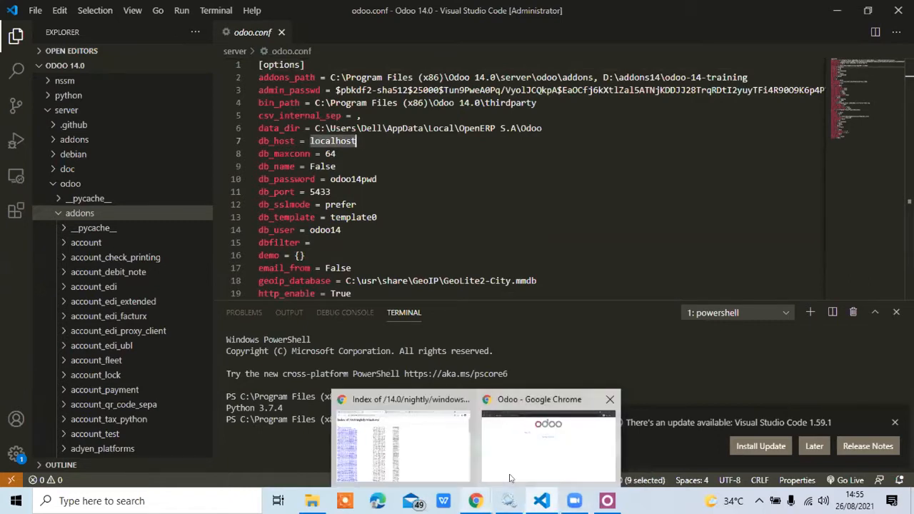
{"action": "left_click", "coordinate": [510, 478]}
{"action": "left_click_drag", "start_coordinate": [252, 35], "coordinate": [154, 35]}
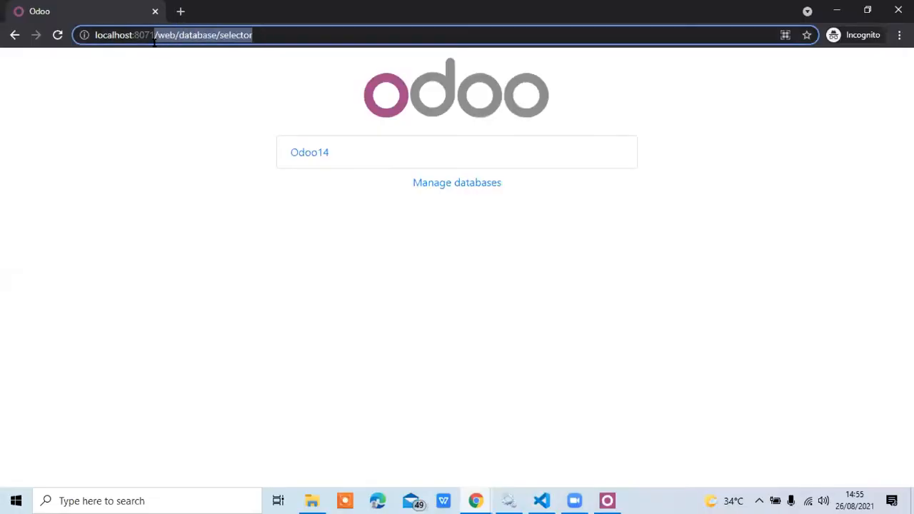
{"action": "left_click", "coordinate": [465, 184]}
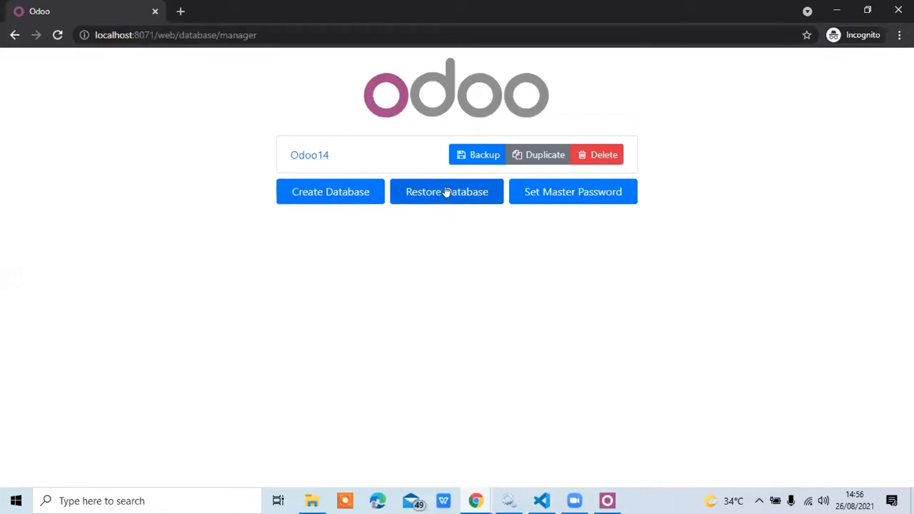
Start creating a new database and enter the master password.
{"action": "left_click", "coordinate": [331, 194]}
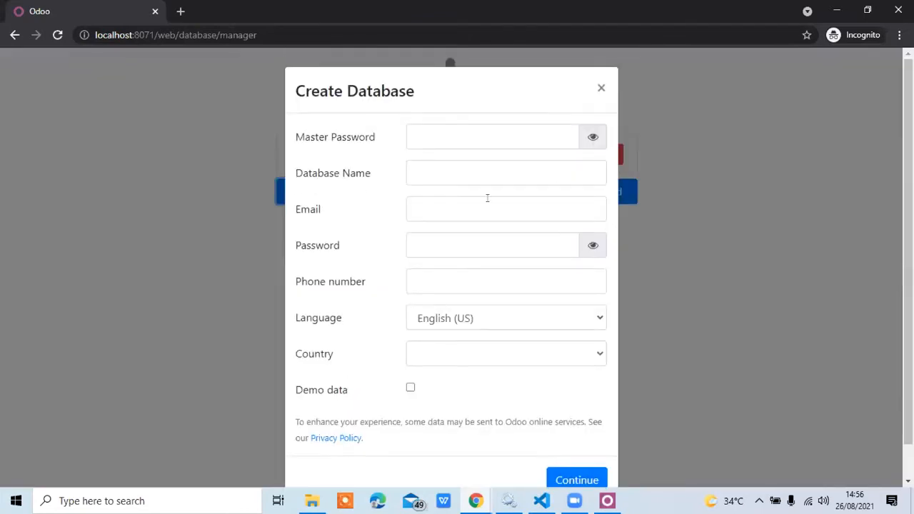
{"action": "scroll", "coordinate": [436, 213], "scroll_direction": "down", "scroll_amount": 1}
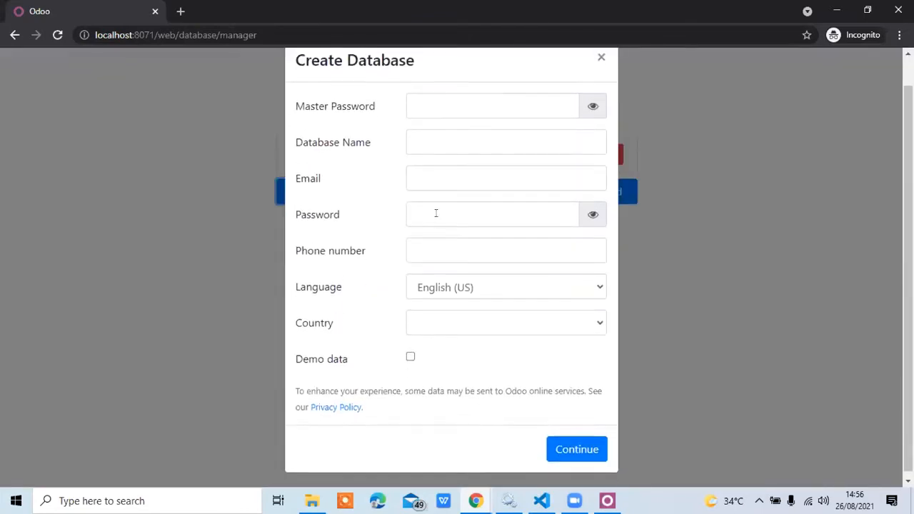
{"action": "left_click", "coordinate": [448, 116]}
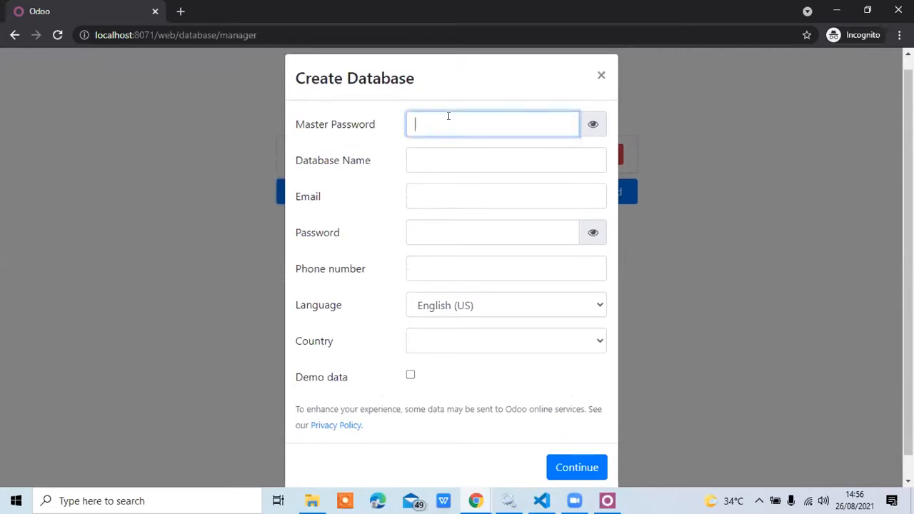
{"action": "type", "text": "123456789012"}
{"action": "key", "text": "Tab"}
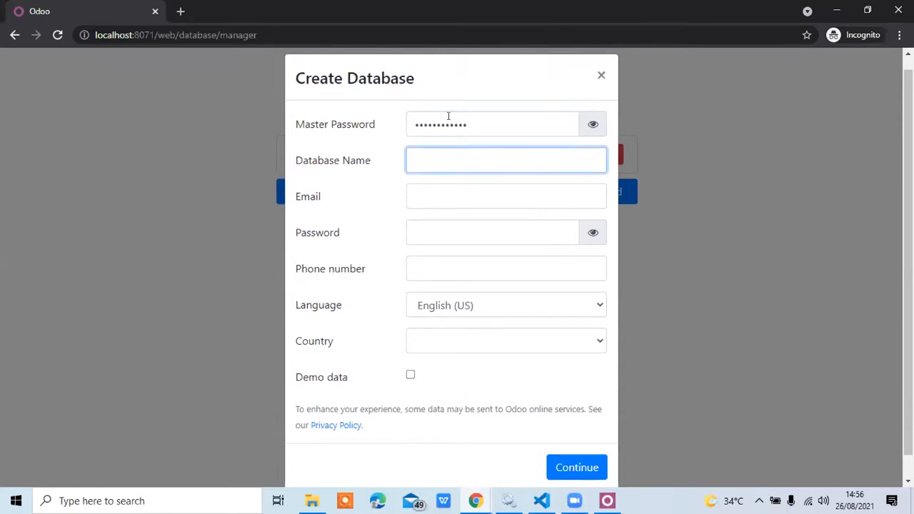
Name the new database demoodoo14.
{"action": "type", "text": "demoodoo14"}
{"action": "key", "text": "Tab"}
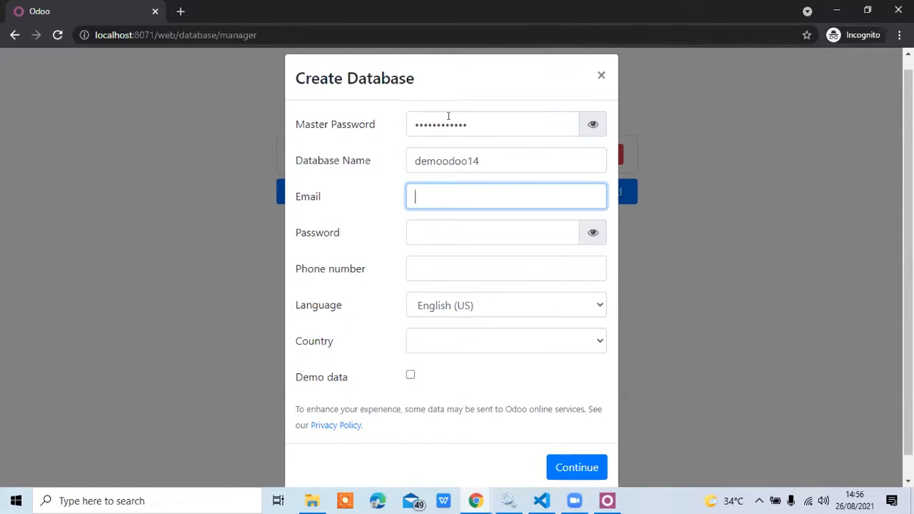
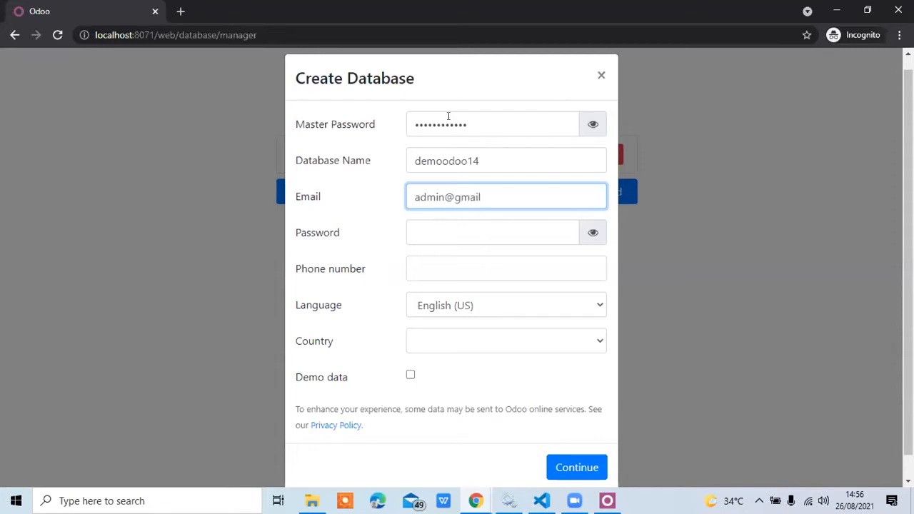
Enter the administrator's e-mail and account password for the new database.
{"action": "key", "text": "Tab"}
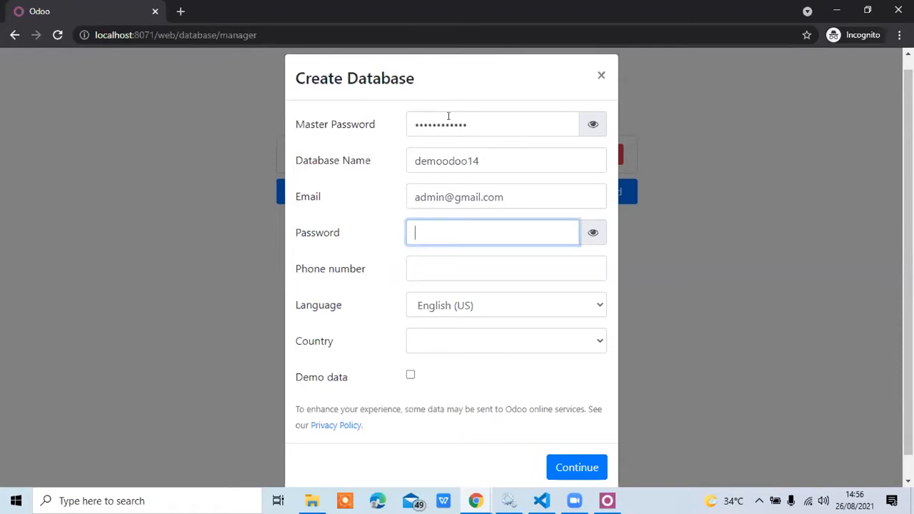
{"action": "type", "text": "123"}
{"action": "key", "text": "Tab"}
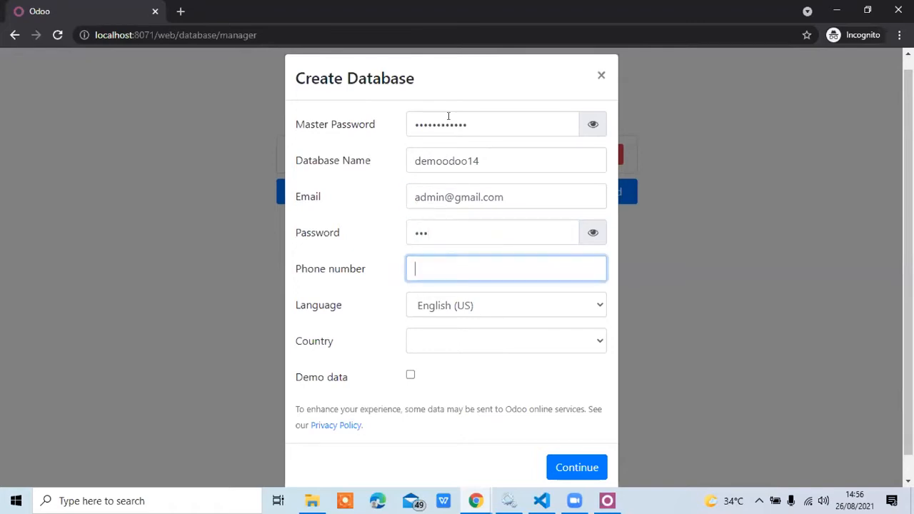
Fill in the phone number and set the new database's country to Indonesia, keeping the language as English (US).
{"action": "type", "text": "0"}
{"action": "key", "text": "Tab"}
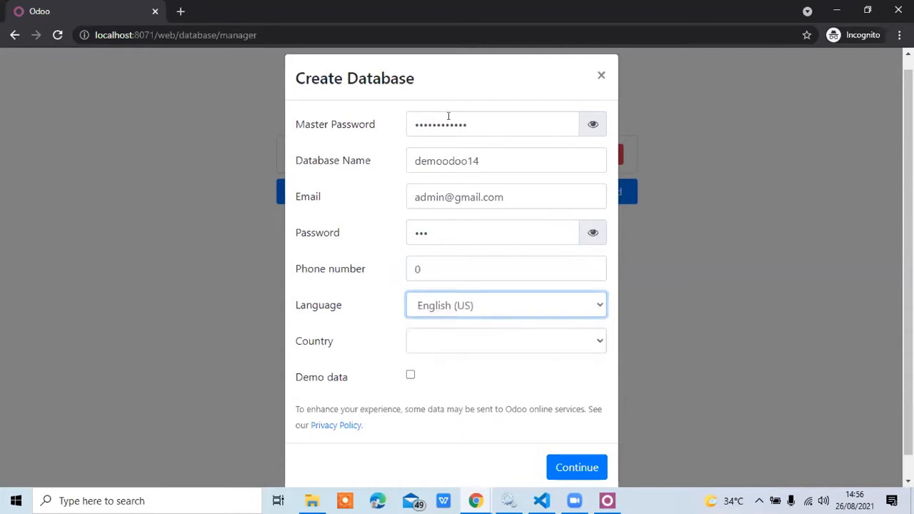
{"action": "key", "text": "Tab"}
{"action": "type", "text": "indo"}
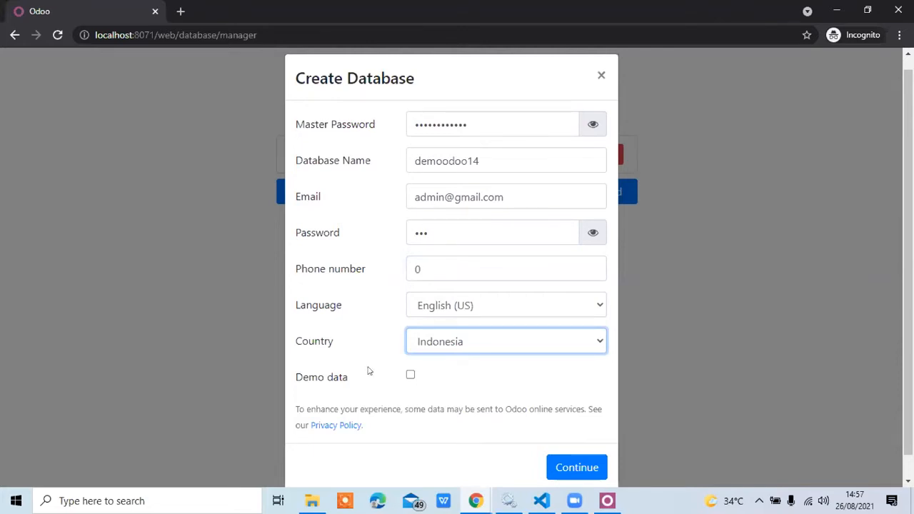
Submit the form to create the database without demo data.
{"action": "left_click", "coordinate": [569, 427]}
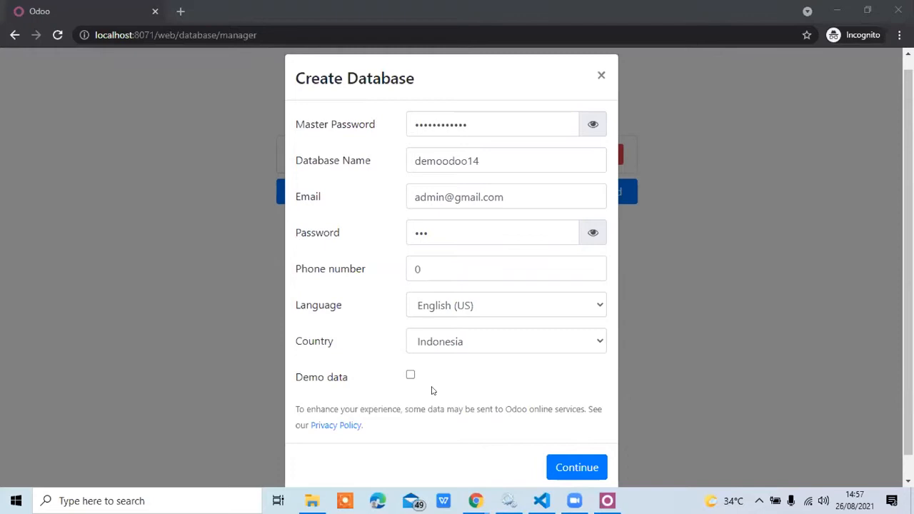
{"action": "scroll", "coordinate": [431, 390], "scroll_direction": "down", "scroll_amount": 1}
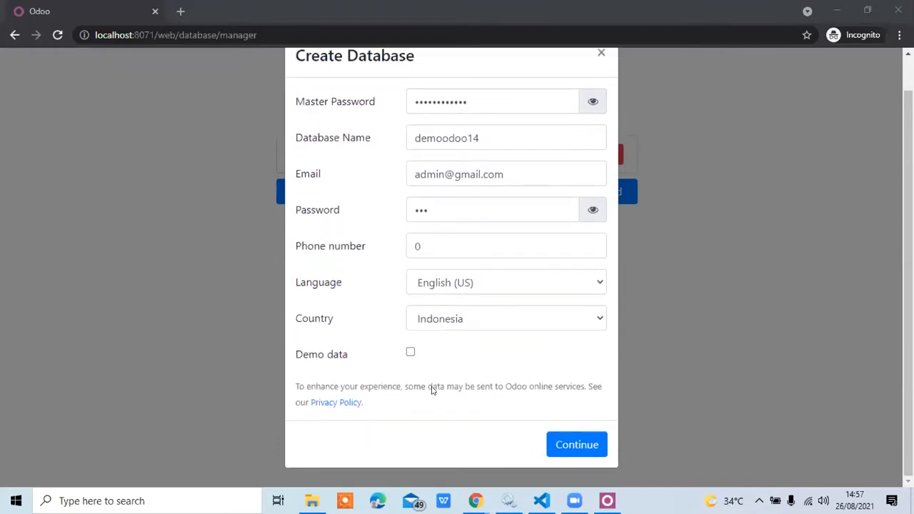
{"action": "left_click", "coordinate": [574, 438]}
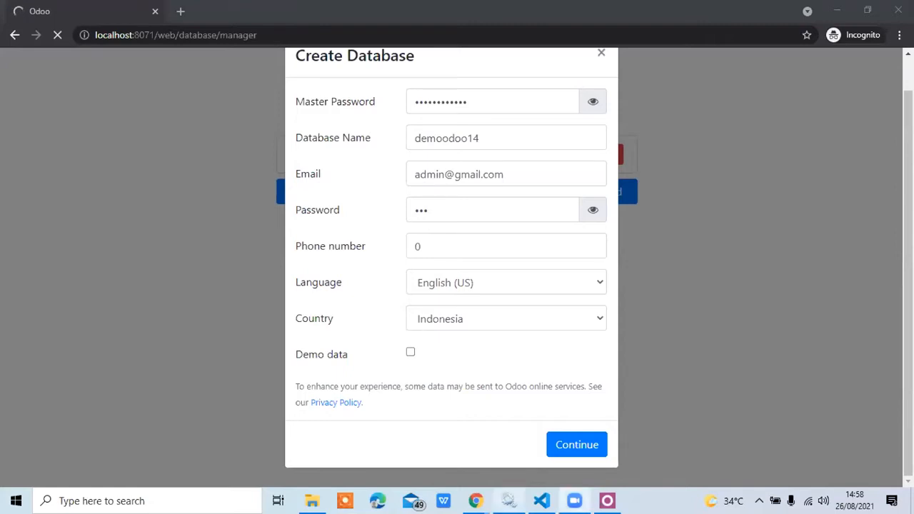
Check the odoo-server entries in the Services window, and return to Odoo in the browser.
{"action": "mouse_move", "coordinate": [509, 500]}
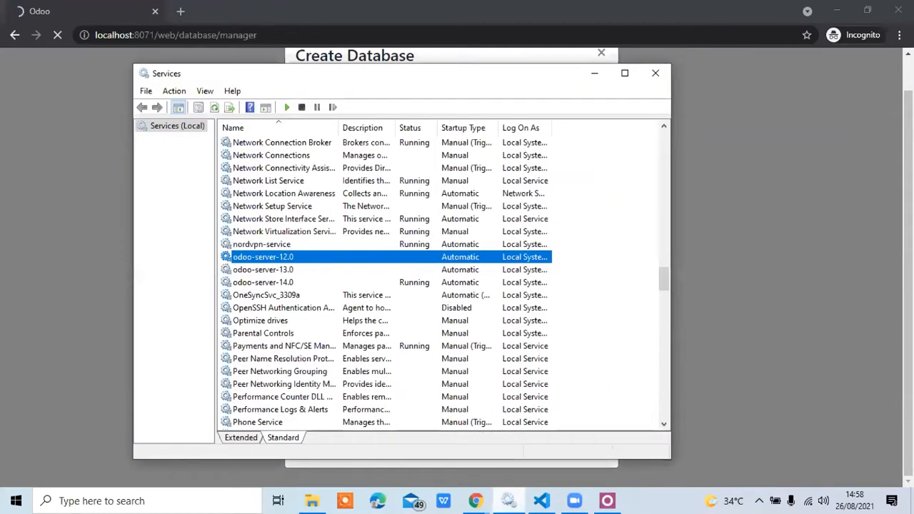
{"action": "key", "text": "alt+Tab"}
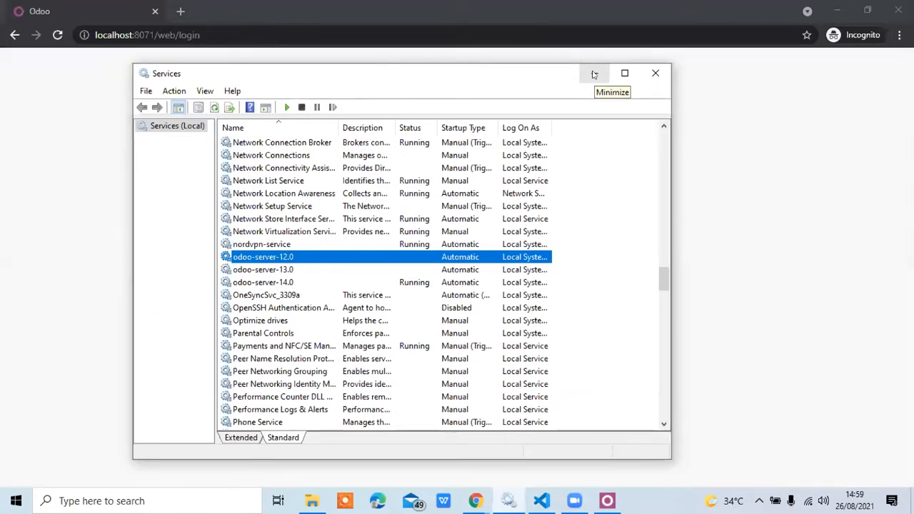
{"action": "left_click", "coordinate": [594, 75]}
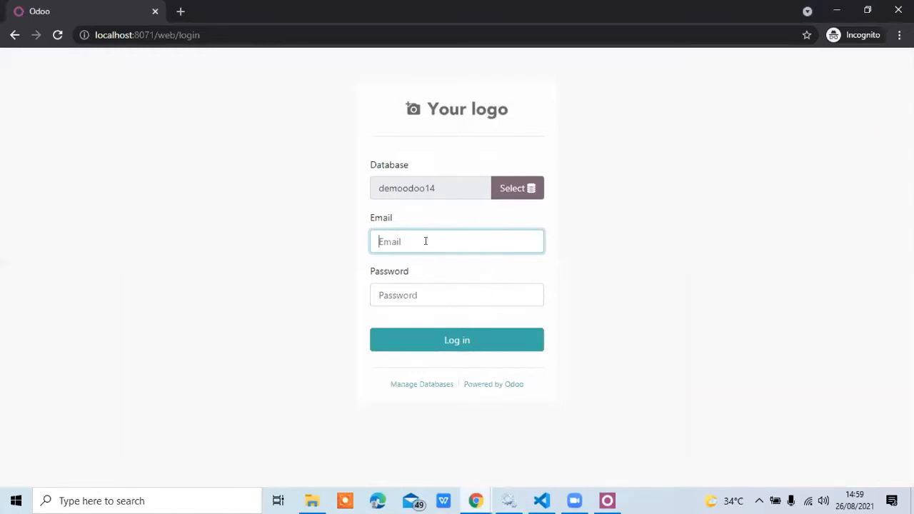
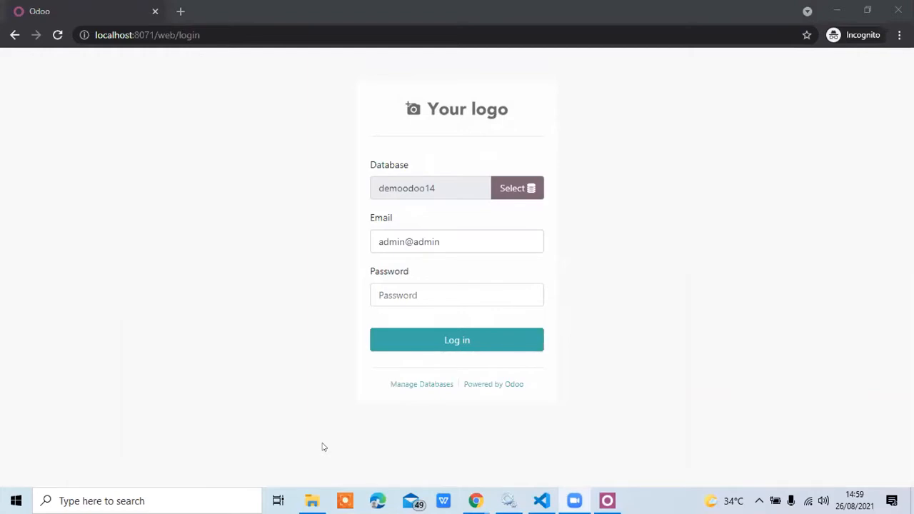
Correct the domain of the login e-mail and log in with the account password.
{"action": "left_click", "coordinate": [436, 241]}
{"action": "double_click", "coordinate": [416, 242]}
{"action": "type", "text": "gmail.com"}
{"action": "key", "text": "Tab"}
{"action": "type", "text": "•••"}
{"action": "key", "text": "Return"}
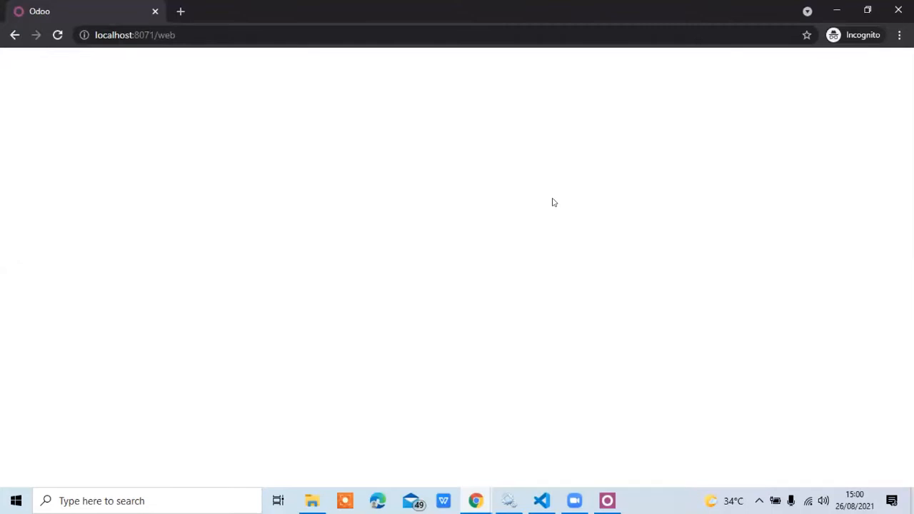
Reload the Odoo web page and check the entries in the applications menu.
{"action": "left_click", "coordinate": [273, 31]}
{"action": "key", "text": "Return"}
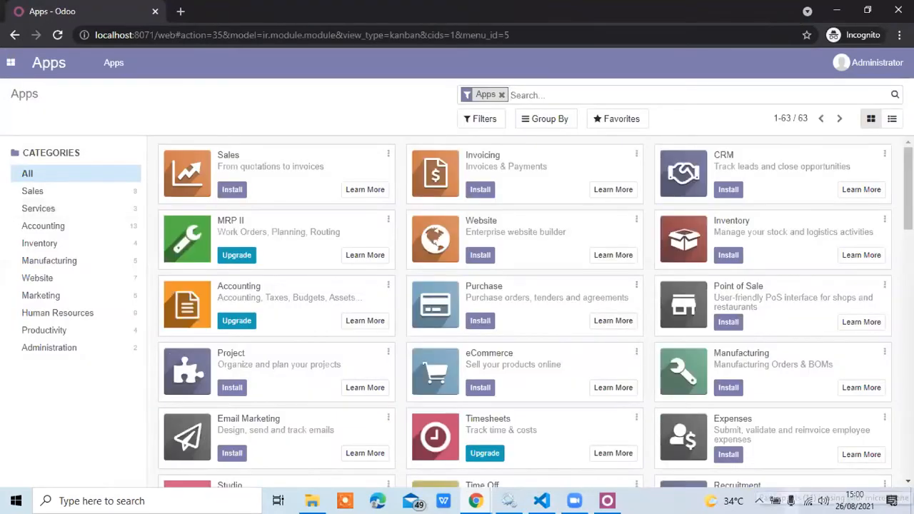
{"action": "left_click", "coordinate": [8, 72]}
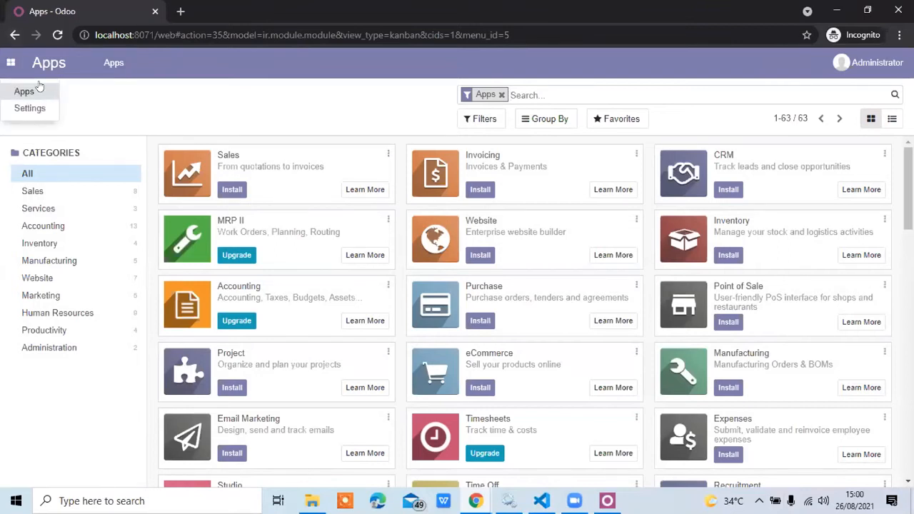
{"action": "left_click", "coordinate": [259, 118]}
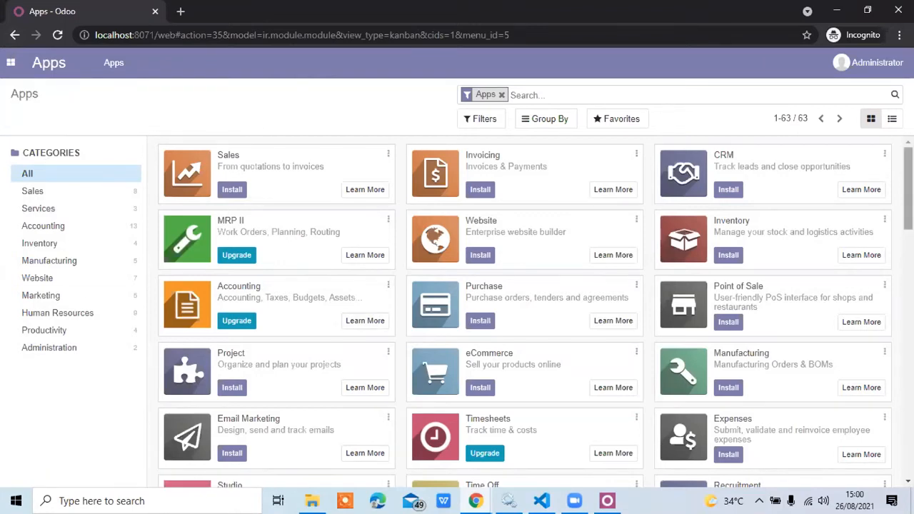
Look through the whole list of available apps and install the Sales app.
{"action": "scroll", "coordinate": [525, 312], "scroll_direction": "down", "scroll_amount": 4}
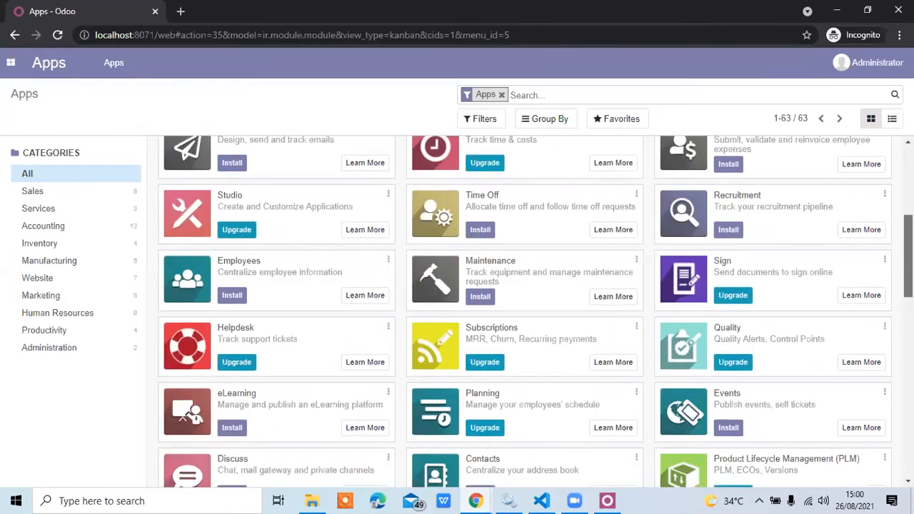
{"action": "scroll", "coordinate": [525, 312], "scroll_direction": "down", "scroll_amount": 2}
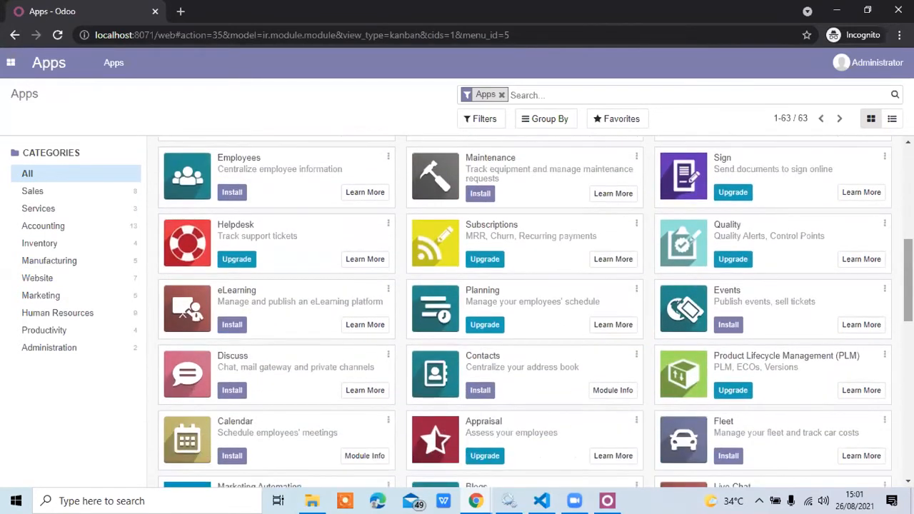
{"action": "scroll", "coordinate": [690, 319], "scroll_direction": "down", "scroll_amount": 3}
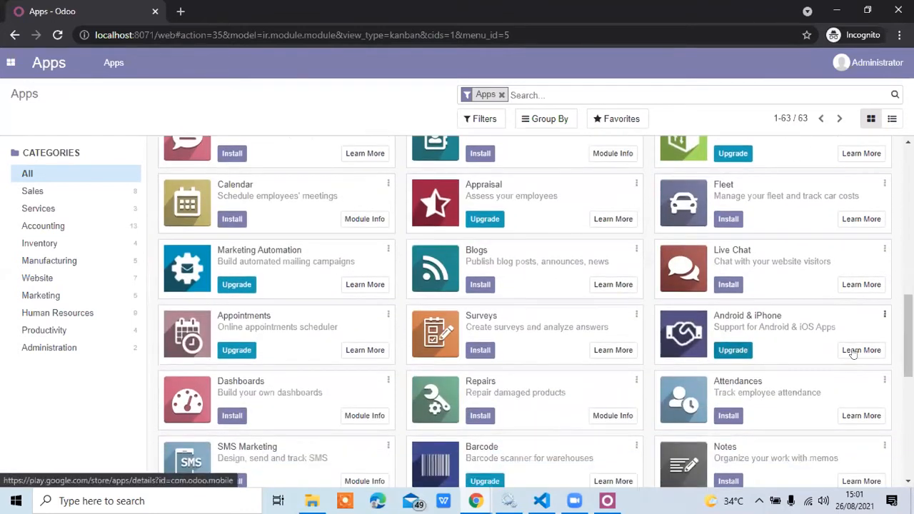
{"action": "scroll", "coordinate": [909, 335], "scroll_direction": "down", "scroll_amount": 2}
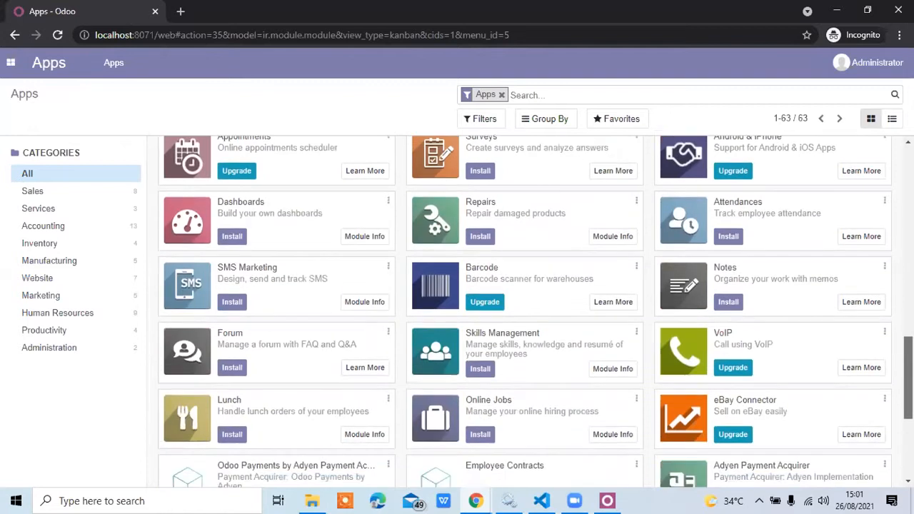
{"action": "left_click_drag", "start_coordinate": [909, 377], "coordinate": [901, 454]}
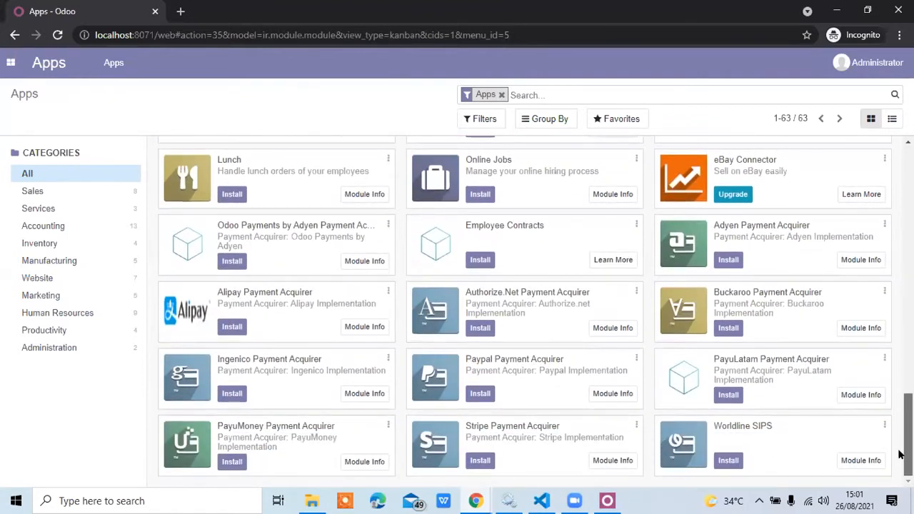
{"action": "left_click_drag", "start_coordinate": [908, 455], "coordinate": [907, 251]}
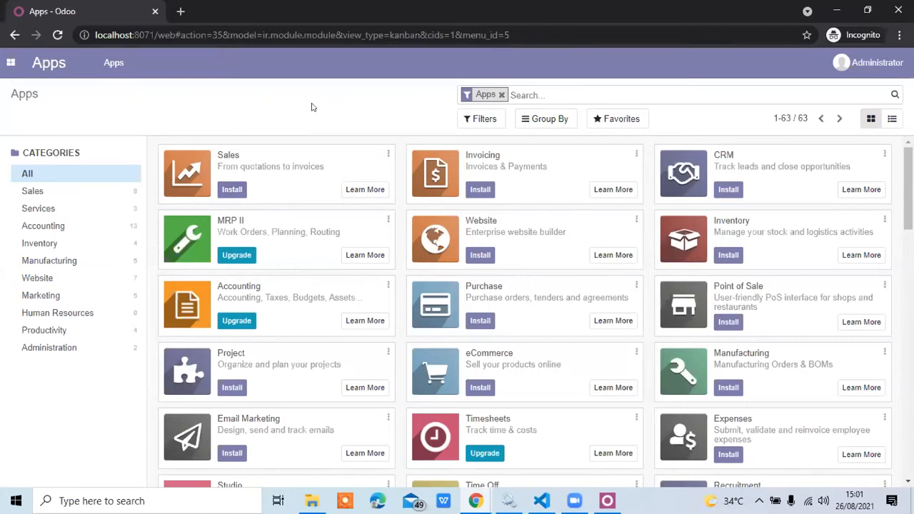
{"action": "left_click", "coordinate": [223, 190]}
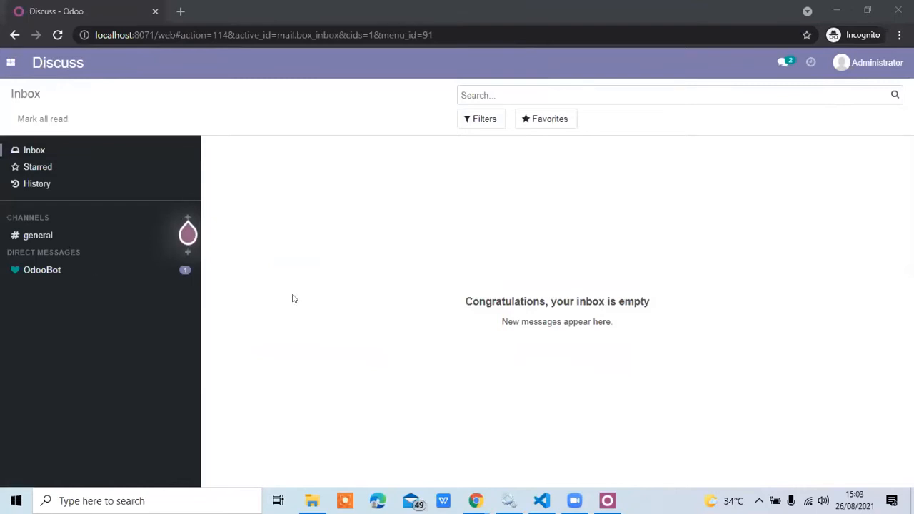
Check which applications are available after the Sales installation and open the Apps catalogue.
{"action": "left_click", "coordinate": [5, 67]}
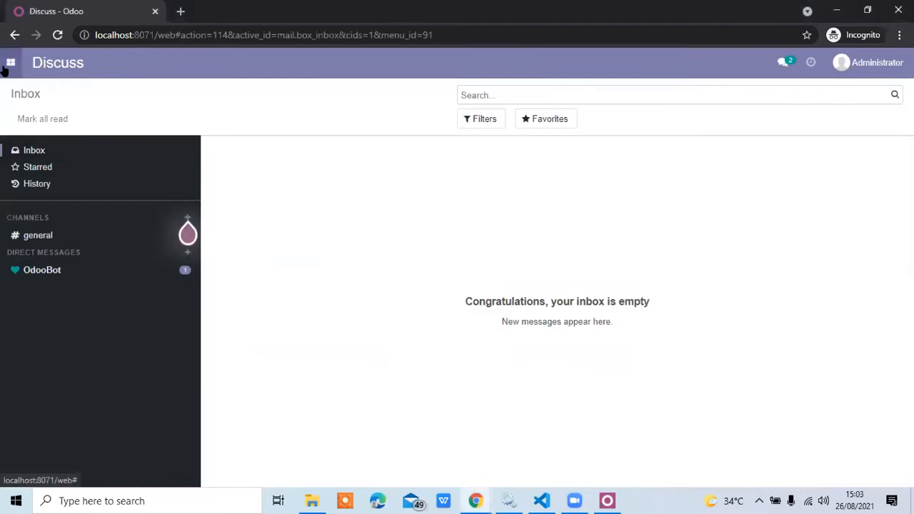
{"action": "left_click", "coordinate": [8, 65]}
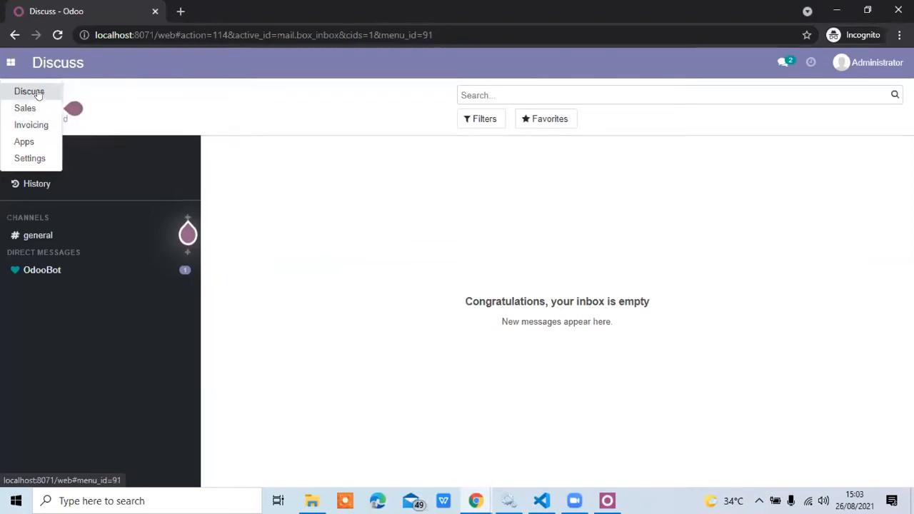
{"action": "left_click", "coordinate": [35, 142]}
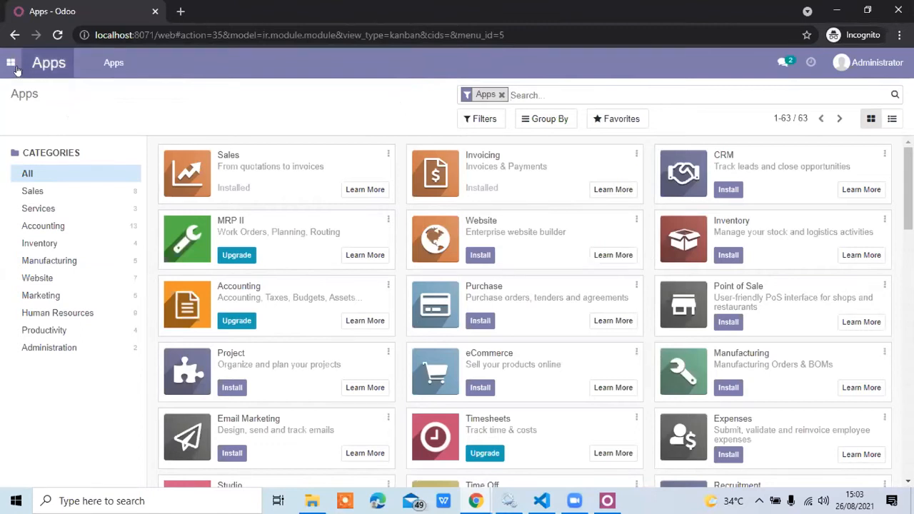
Review the list of installed applications again and install the Website app.
{"action": "left_click", "coordinate": [11, 66]}
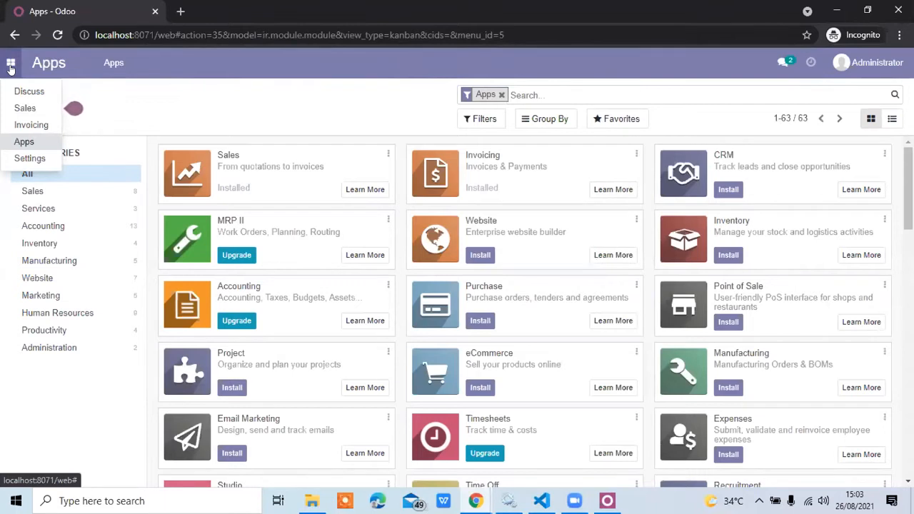
{"action": "left_click", "coordinate": [123, 111]}
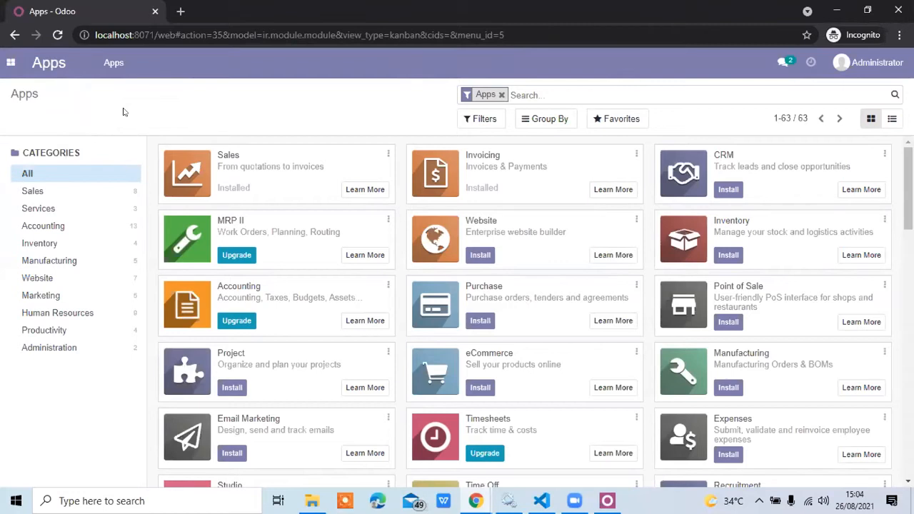
{"action": "left_click", "coordinate": [10, 68]}
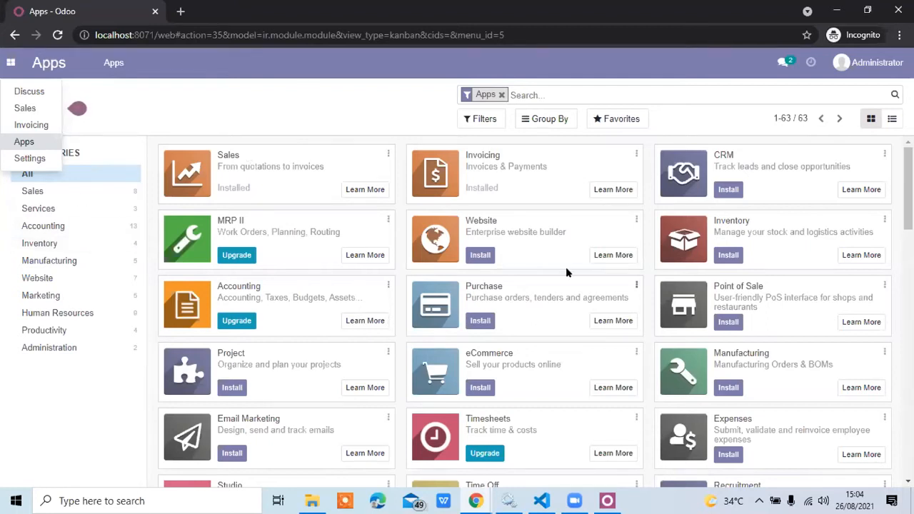
{"action": "left_click", "coordinate": [390, 136]}
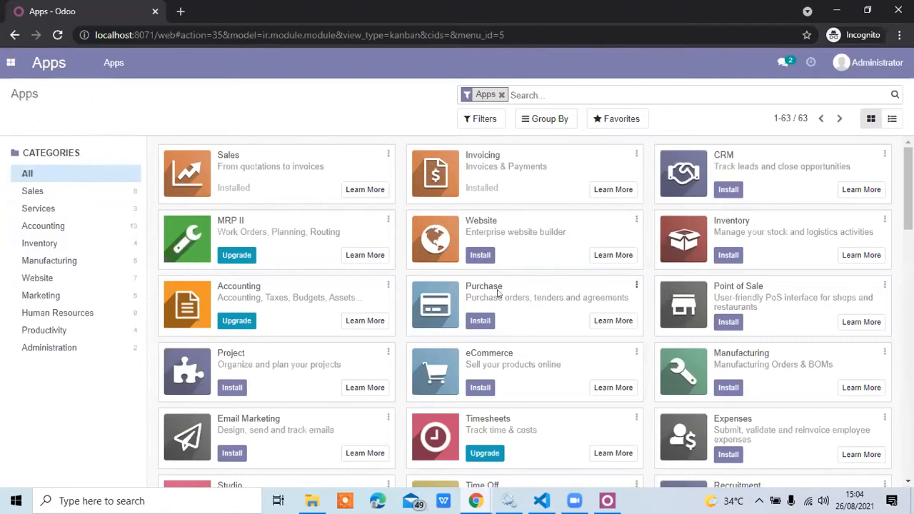
{"action": "left_click", "coordinate": [476, 254]}
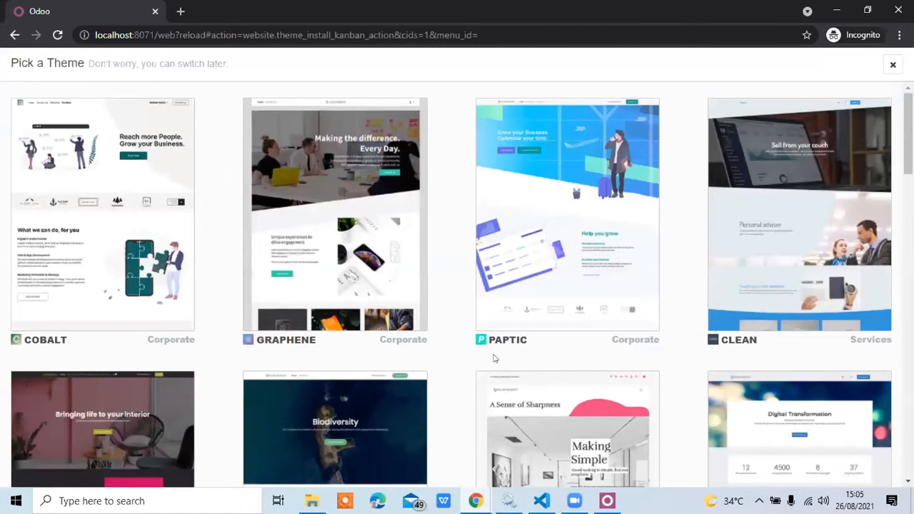
Look through the available website themes and apply the Paptic theme.
{"action": "scroll", "coordinate": [734, 330], "scroll_direction": "down", "scroll_amount": 7}
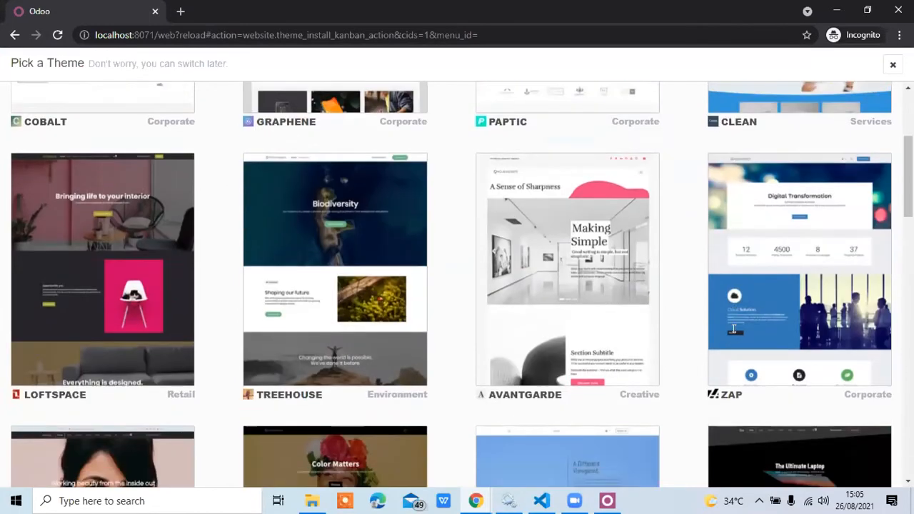
{"action": "scroll", "coordinate": [734, 335], "scroll_direction": "down", "scroll_amount": 8}
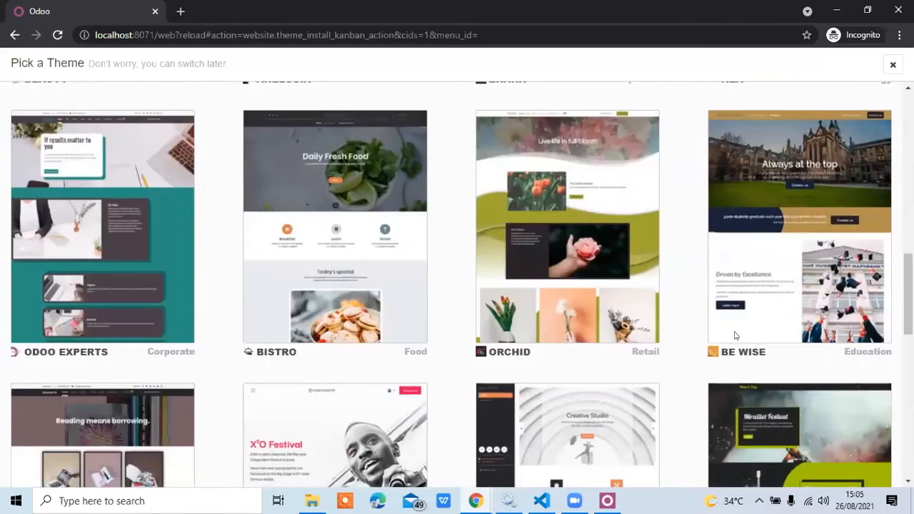
{"action": "scroll", "coordinate": [734, 336], "scroll_direction": "down", "scroll_amount": 6}
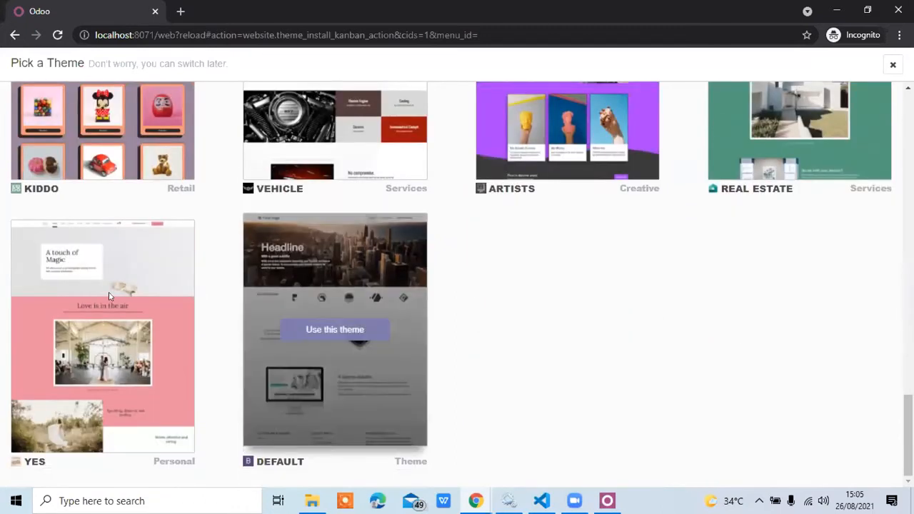
{"action": "scroll", "coordinate": [122, 230], "scroll_direction": "up", "scroll_amount": 2}
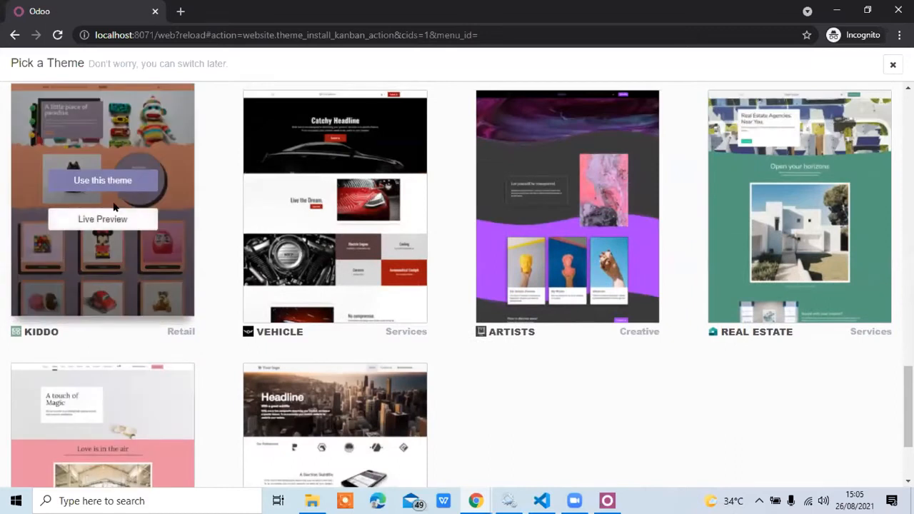
{"action": "mouse_move", "coordinate": [359, 199]}
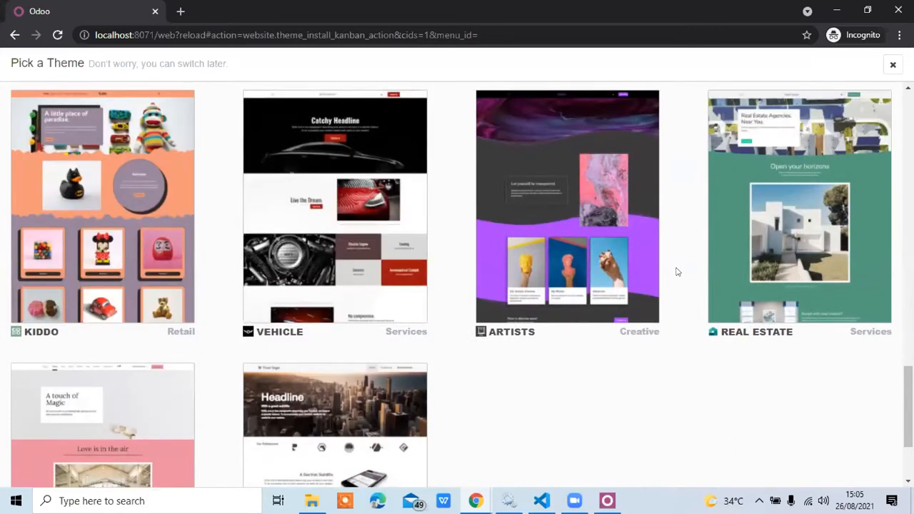
{"action": "scroll", "coordinate": [720, 251], "scroll_direction": "up", "scroll_amount": 3}
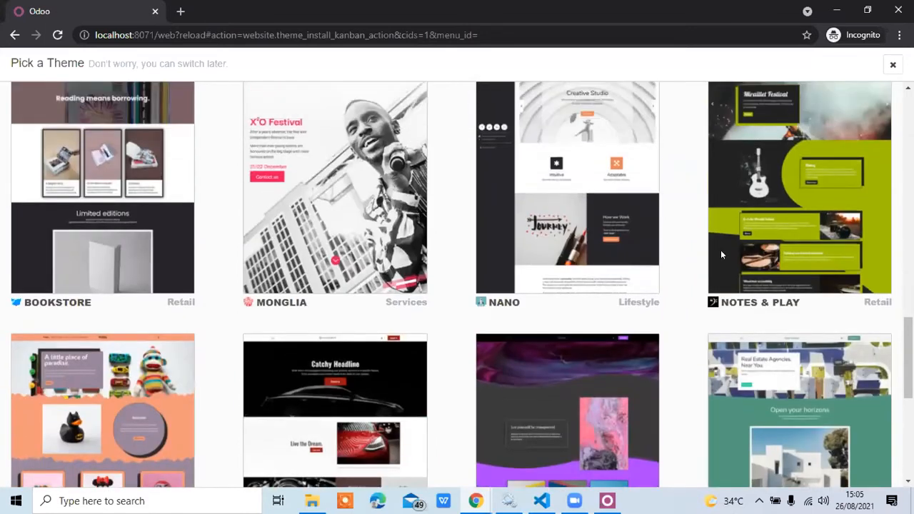
{"action": "scroll", "coordinate": [722, 254], "scroll_direction": "up", "scroll_amount": 1}
{"action": "scroll", "coordinate": [720, 250], "scroll_direction": "up", "scroll_amount": 3}
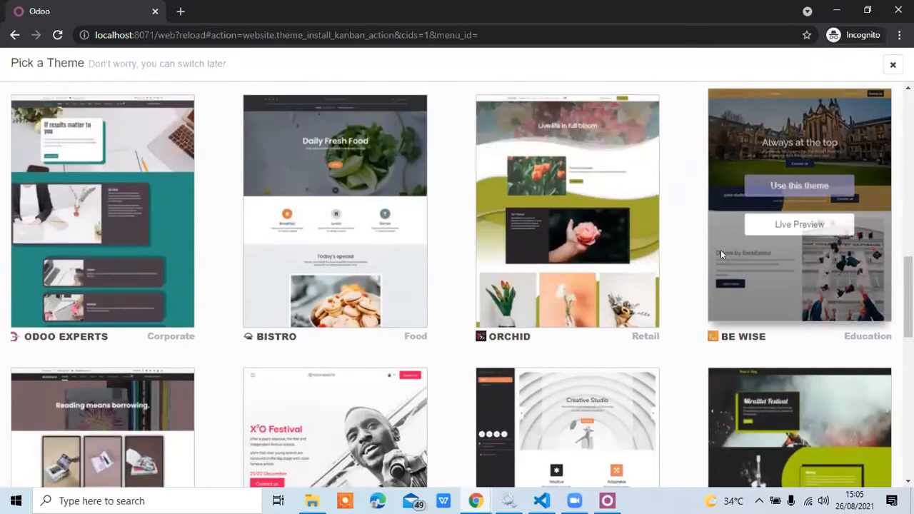
{"action": "scroll", "coordinate": [721, 254], "scroll_direction": "up", "scroll_amount": 2}
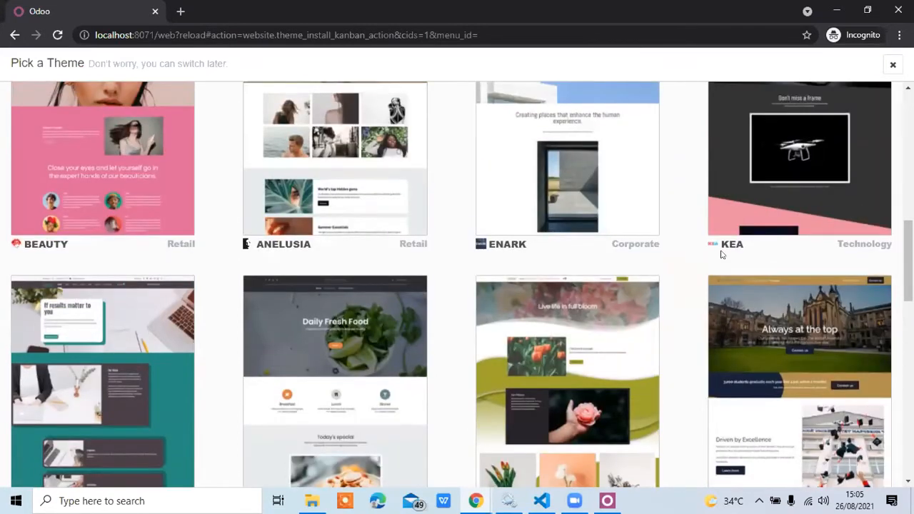
{"action": "scroll", "coordinate": [720, 254], "scroll_direction": "down", "scroll_amount": 3}
{"action": "scroll", "coordinate": [720, 254], "scroll_direction": "up", "scroll_amount": 6}
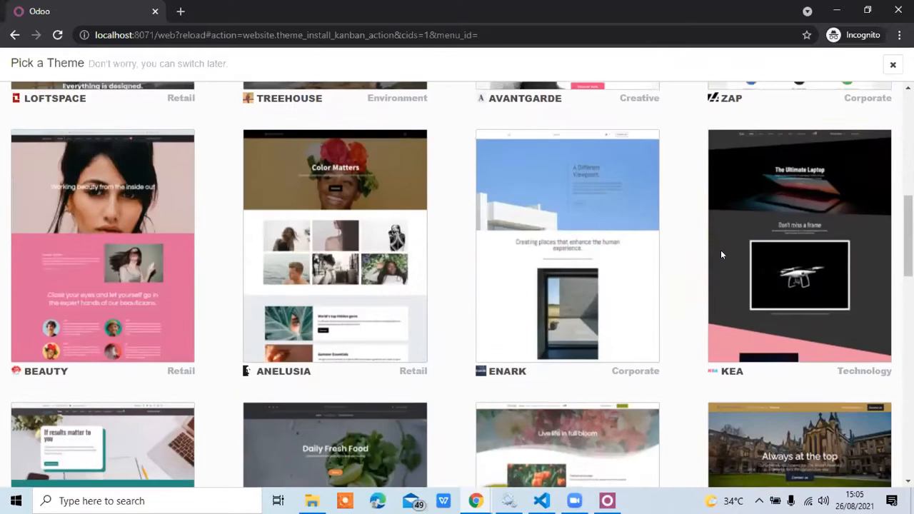
{"action": "scroll", "coordinate": [720, 254], "scroll_direction": "up", "scroll_amount": 3}
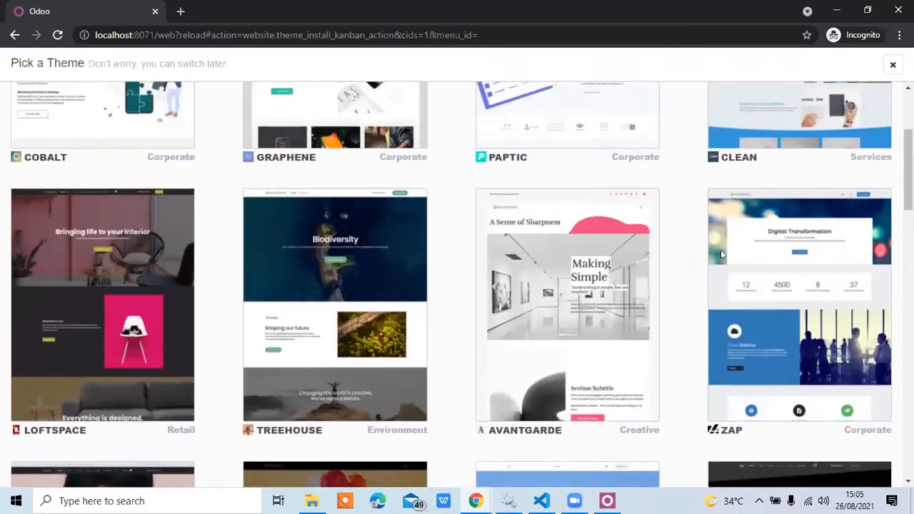
{"action": "scroll", "coordinate": [720, 254], "scroll_direction": "down", "scroll_amount": 1}
{"action": "scroll", "coordinate": [721, 254], "scroll_direction": "up", "scroll_amount": 2}
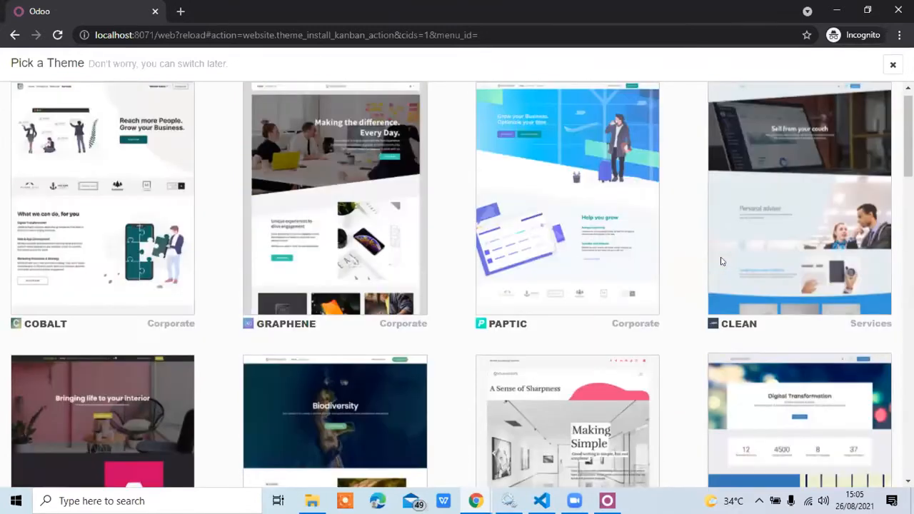
{"action": "scroll", "coordinate": [558, 210], "scroll_direction": "up", "scroll_amount": 1}
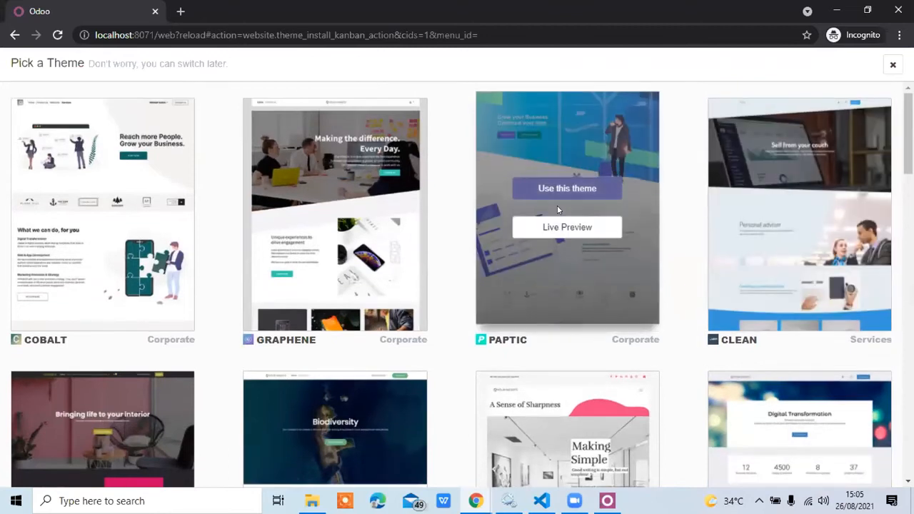
{"action": "left_click", "coordinate": [557, 206]}
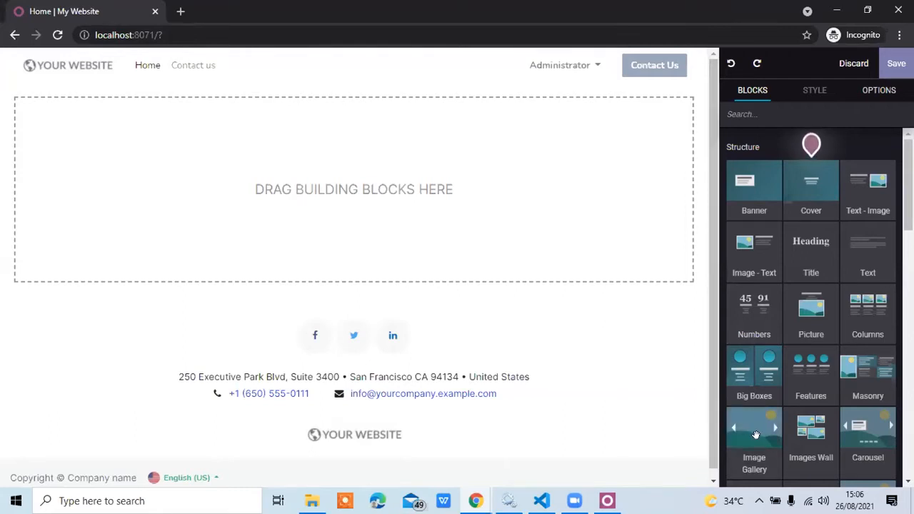
Add an Image Gallery block without choosing any images and a Title block to the empty home page.
{"action": "mouse_move", "coordinate": [413, 172]}
{"action": "left_mouse_down"}
{"action": "mouse_move", "coordinate": [407, 163]}
{"action": "mouse_move", "coordinate": [414, 179]}
{"action": "left_mouse_up"}
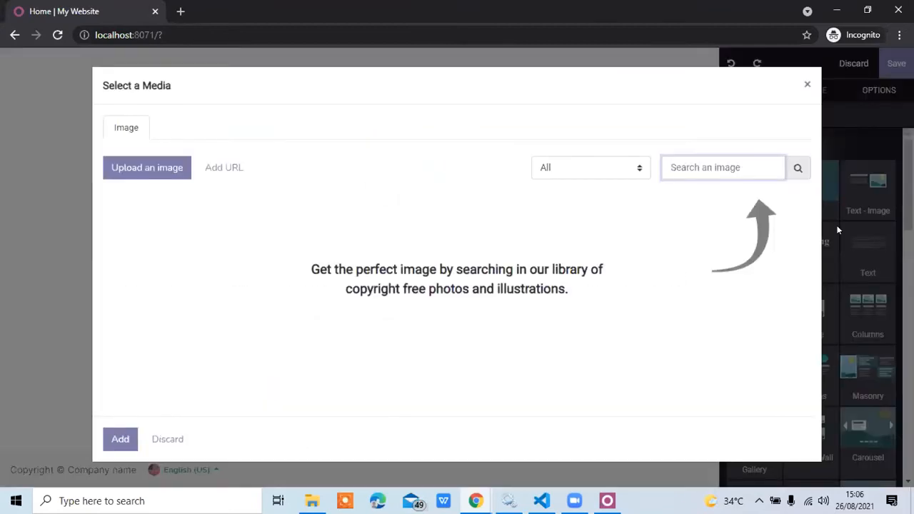
{"action": "left_click", "coordinate": [809, 85]}
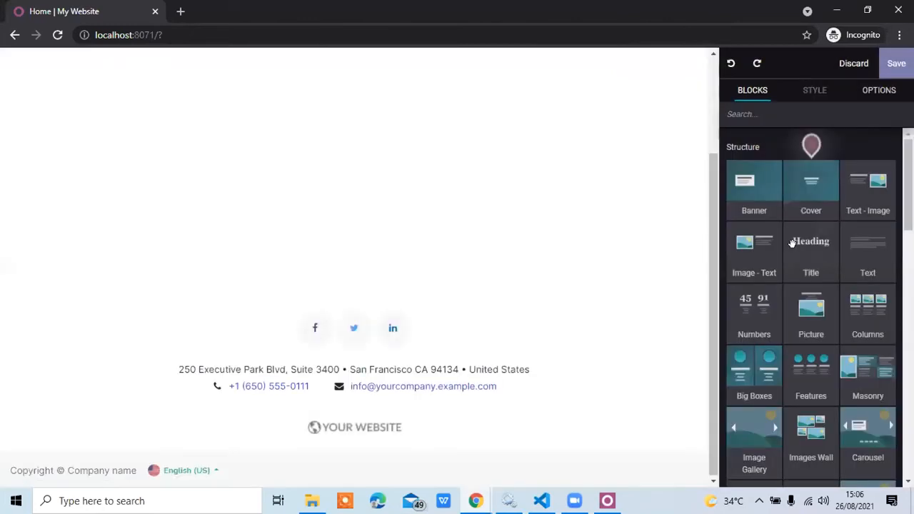
{"action": "left_click_drag", "start_coordinate": [812, 245], "coordinate": [348, 157]}
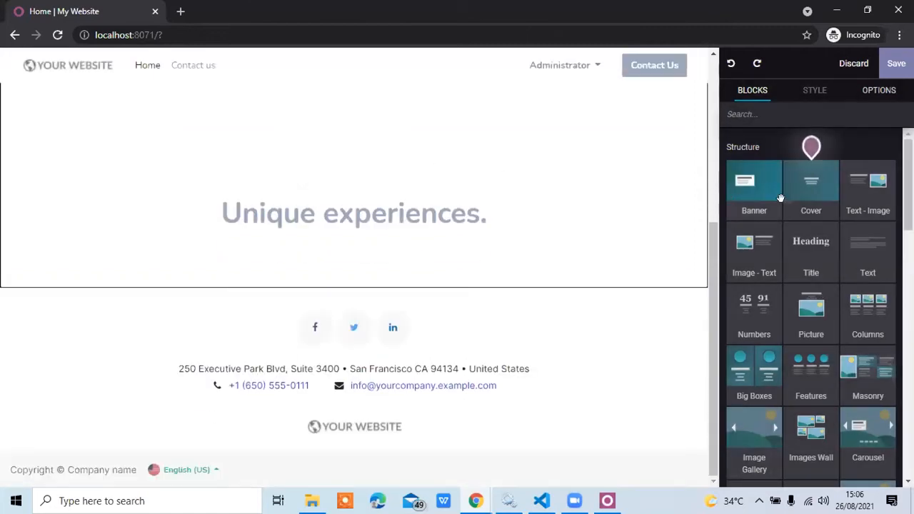
Place Banner, Text and Features blocks below the page title and save the home page.
{"action": "left_click_drag", "start_coordinate": [800, 198], "coordinate": [419, 300]}
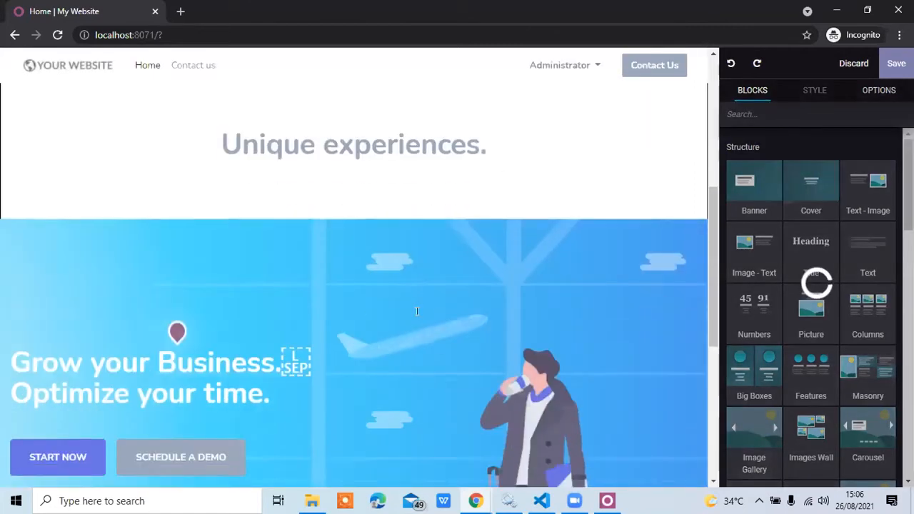
{"action": "left_click_drag", "start_coordinate": [865, 256], "coordinate": [530, 289]}
{"action": "left_click_drag", "start_coordinate": [810, 368], "coordinate": [444, 330]}
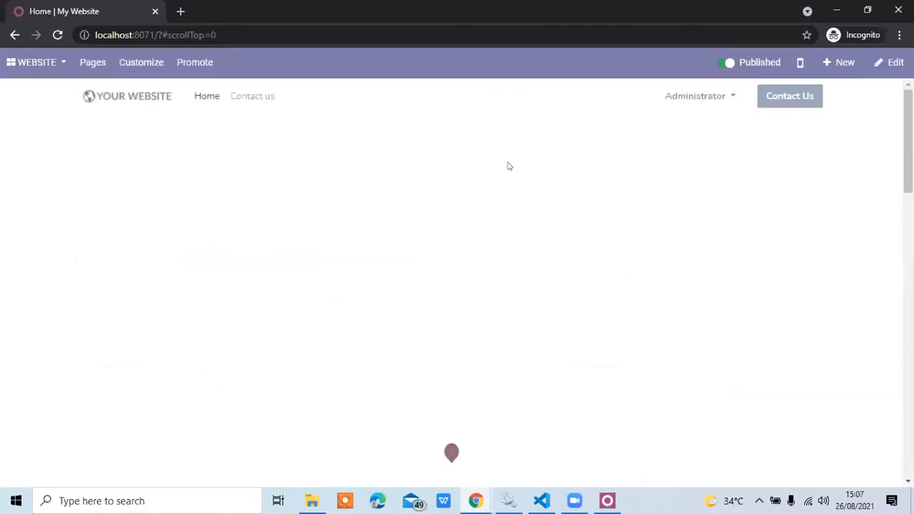
Reopen the home page for editing and delete the empty Image Gallery block above the title.
{"action": "left_click_drag", "start_coordinate": [908, 143], "coordinate": [894, 242]}
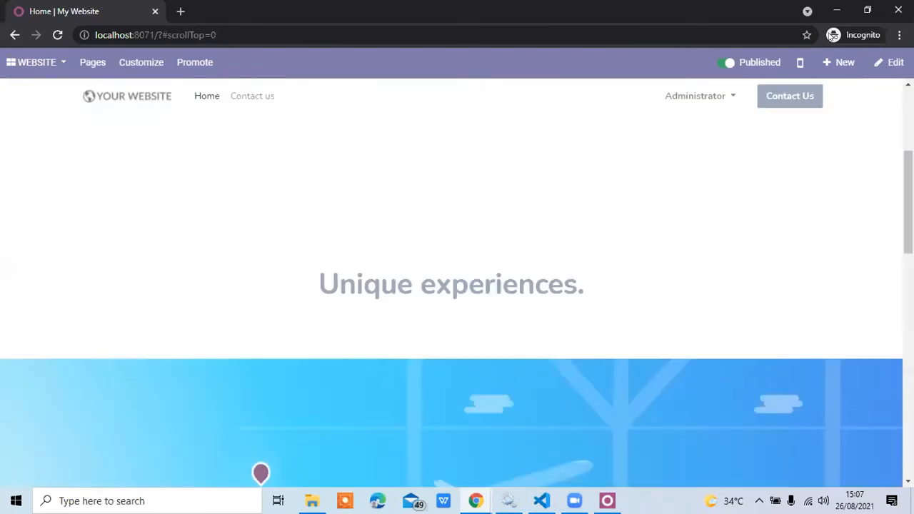
{"action": "left_click", "coordinate": [890, 63]}
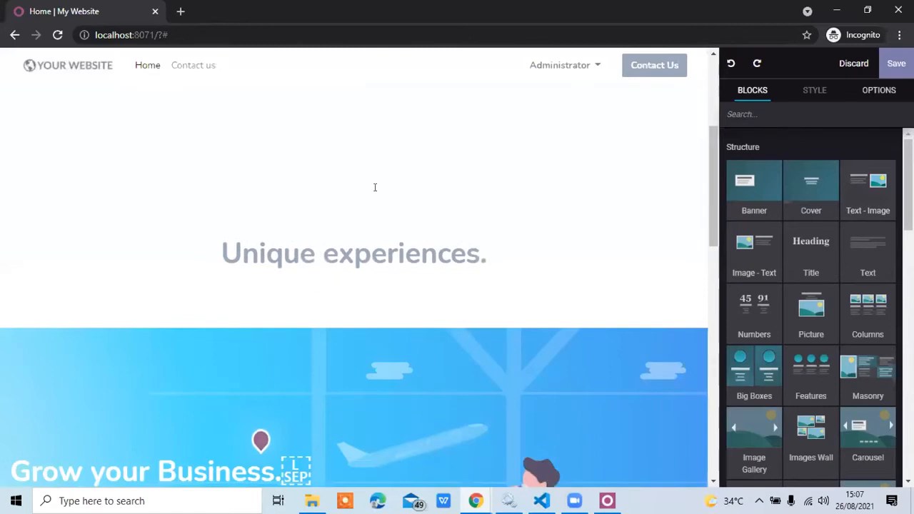
{"action": "left_click", "coordinate": [374, 186]}
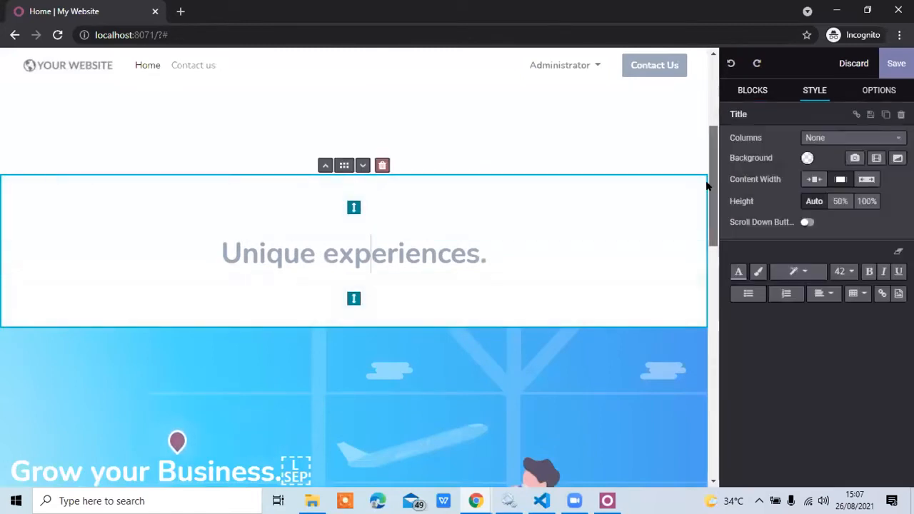
{"action": "scroll", "coordinate": [706, 185], "scroll_direction": "up", "scroll_amount": 3}
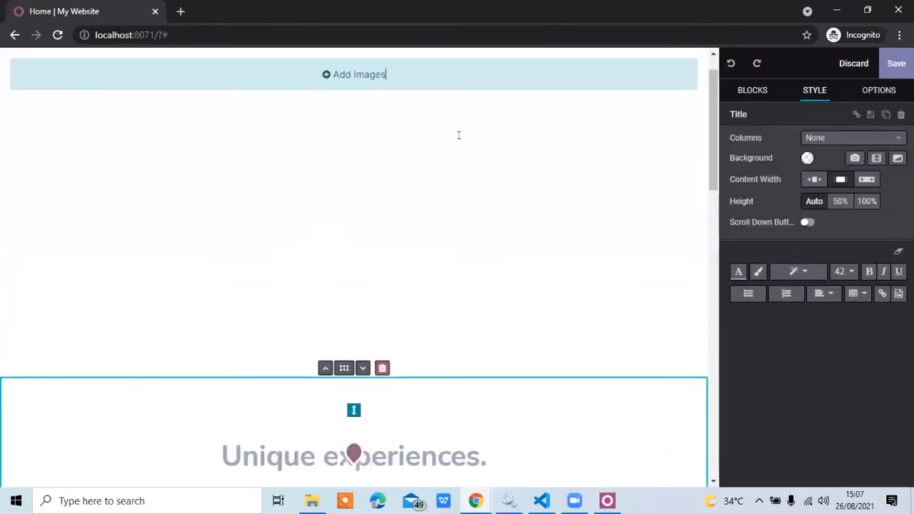
{"action": "left_click", "coordinate": [405, 284]}
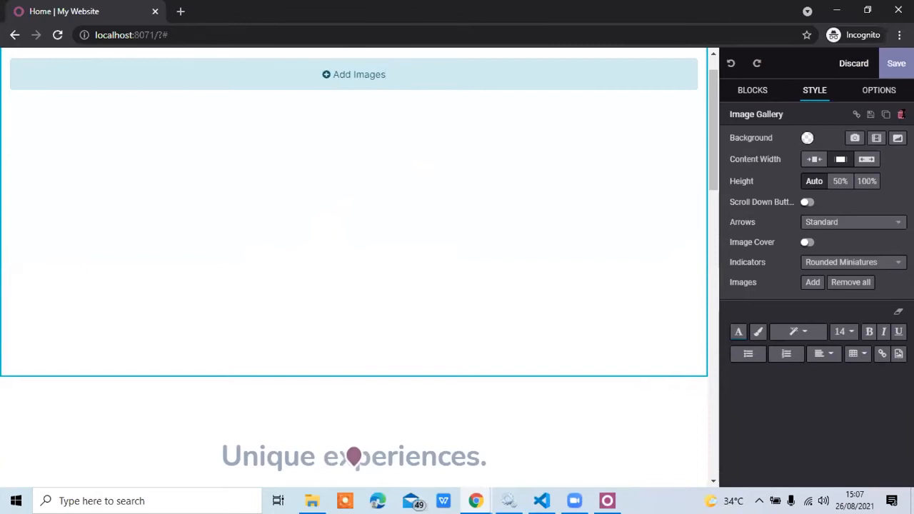
{"action": "left_click", "coordinate": [900, 114]}
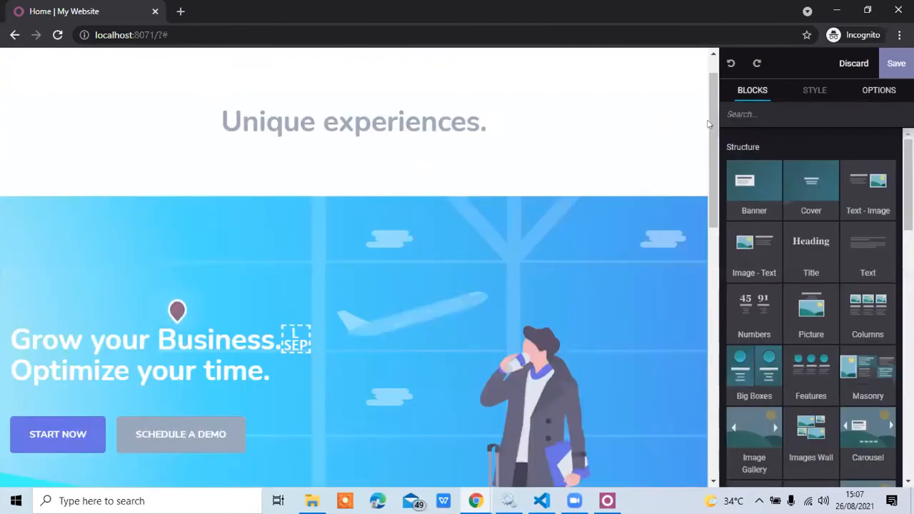
Delete the "Unique experiences." title block, save the home page and look over the published result.
{"action": "scroll", "coordinate": [689, 107], "scroll_direction": "up", "scroll_amount": 1}
{"action": "left_click", "coordinate": [600, 138]}
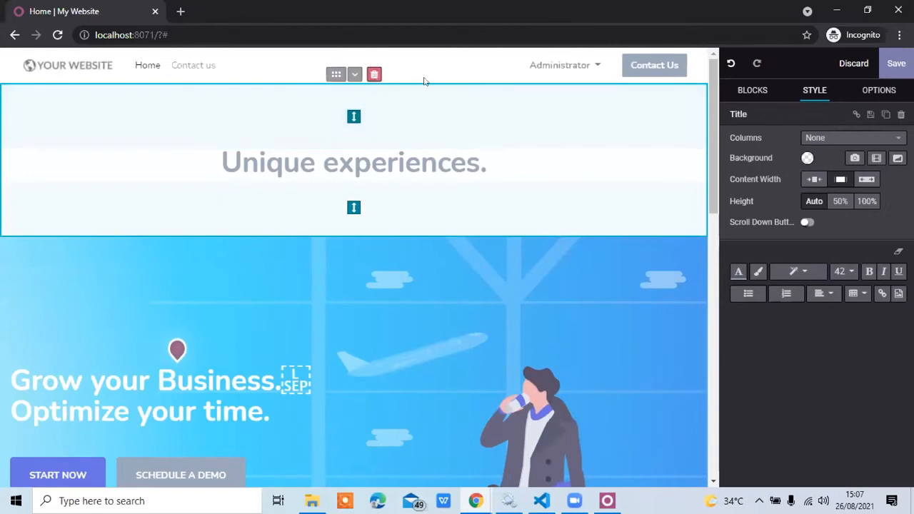
{"action": "left_click", "coordinate": [374, 74]}
{"action": "left_click", "coordinate": [901, 68]}
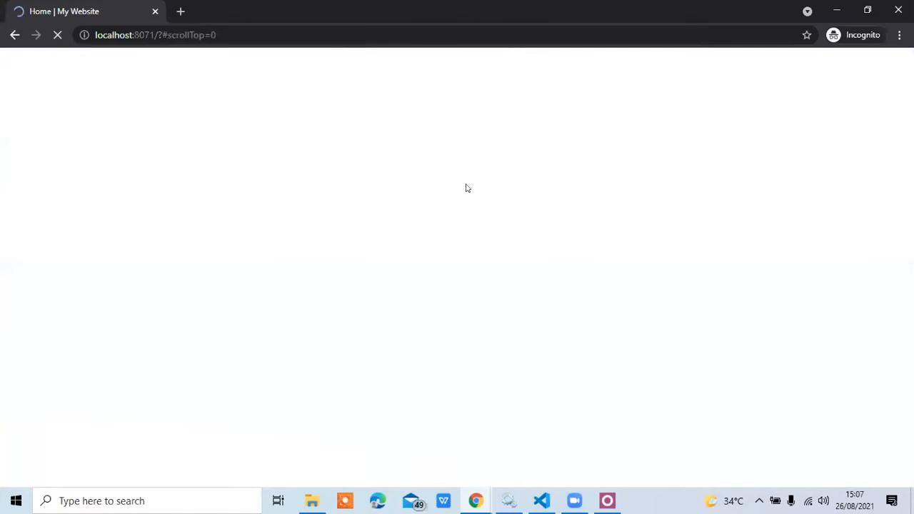
{"action": "scroll", "coordinate": [466, 188], "scroll_direction": "down", "scroll_amount": 3}
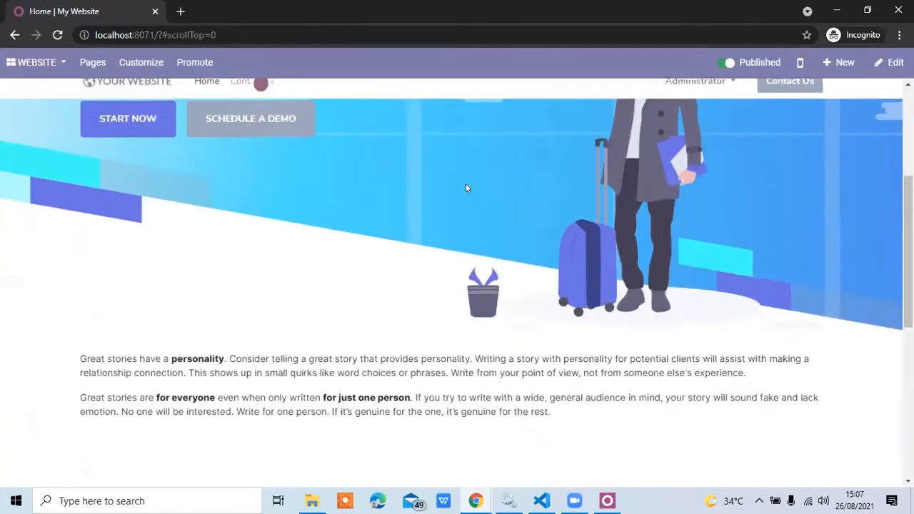
Look over the published home page from the banner through the text and features blocks to the footer.
{"action": "scroll", "coordinate": [466, 188], "scroll_direction": "down", "scroll_amount": 5}
{"action": "scroll", "coordinate": [466, 188], "scroll_direction": "up", "scroll_amount": 4}
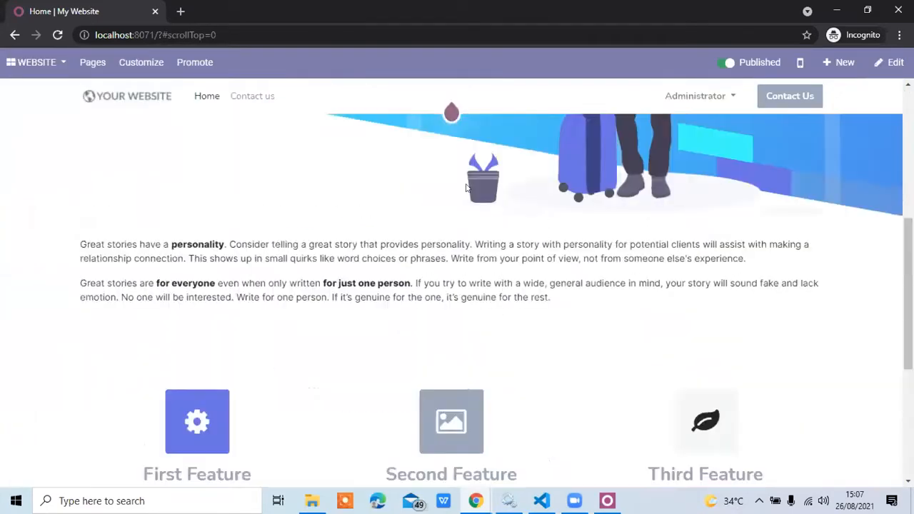
{"action": "scroll", "coordinate": [465, 188], "scroll_direction": "up", "scroll_amount": 3}
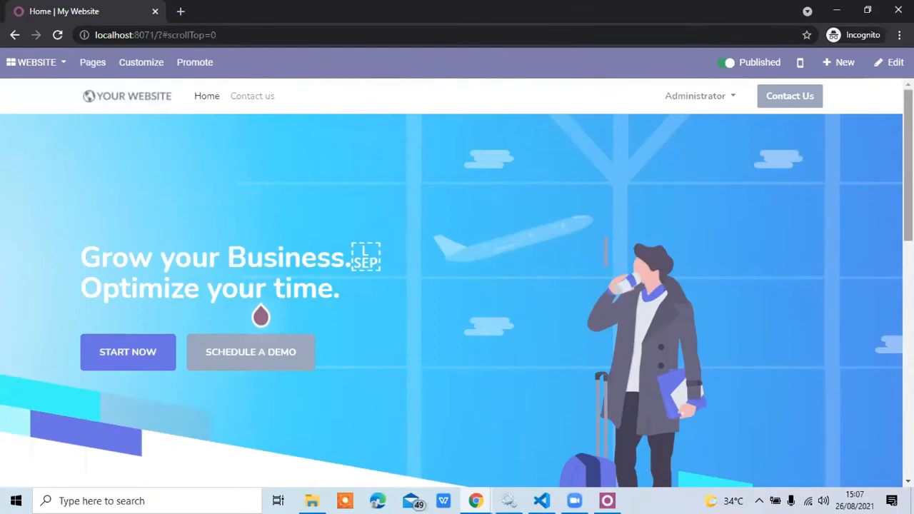
{"action": "scroll", "coordinate": [885, 417], "scroll_direction": "down", "scroll_amount": 5}
{"action": "scroll", "coordinate": [886, 418], "scroll_direction": "up", "scroll_amount": 5}
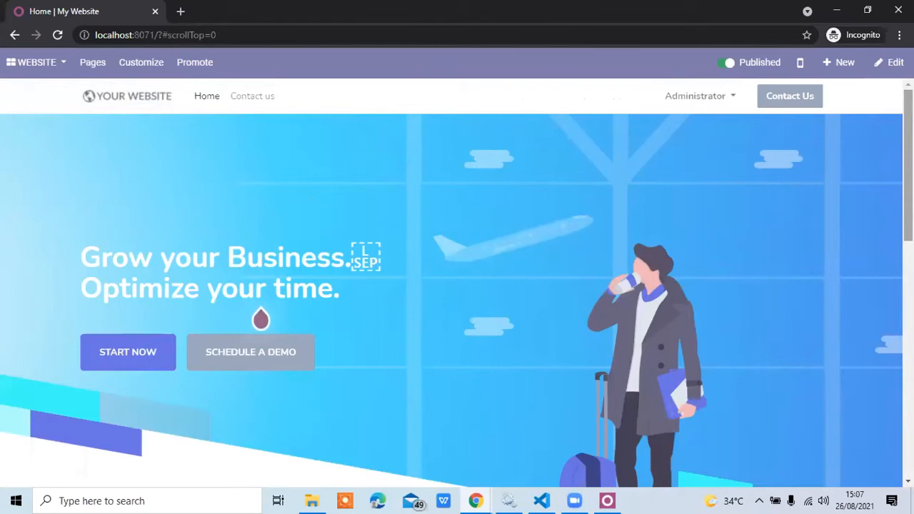
{"action": "scroll", "coordinate": [869, 417], "scroll_direction": "down", "scroll_amount": 5}
{"action": "scroll", "coordinate": [868, 417], "scroll_direction": "up", "scroll_amount": 1}
{"action": "scroll", "coordinate": [868, 417], "scroll_direction": "down", "scroll_amount": 5}
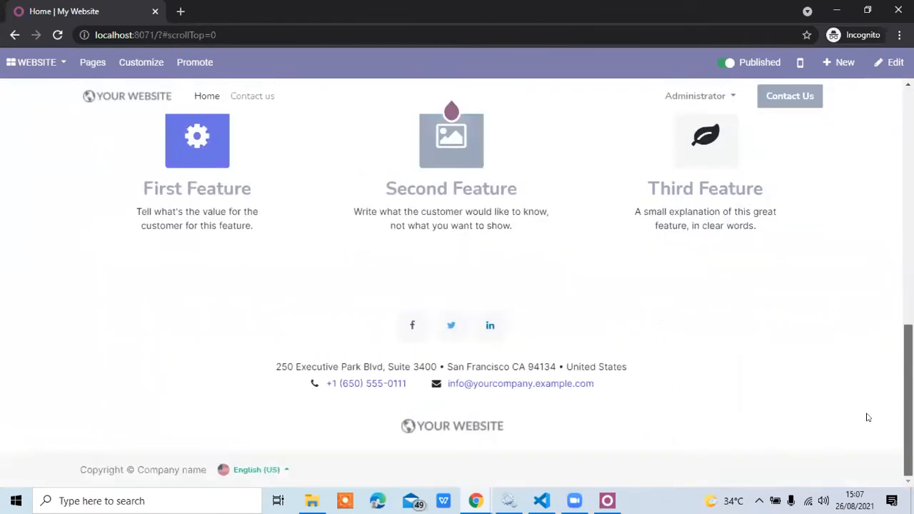
{"action": "scroll", "coordinate": [457, 300], "scroll_direction": "up", "scroll_amount": 5}
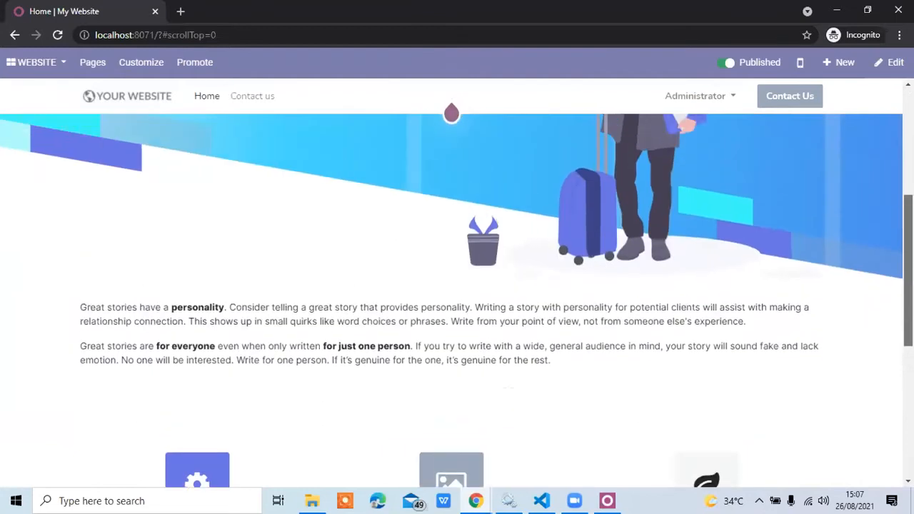
{"action": "left_click_drag", "start_coordinate": [908, 272], "coordinate": [907, 164]}
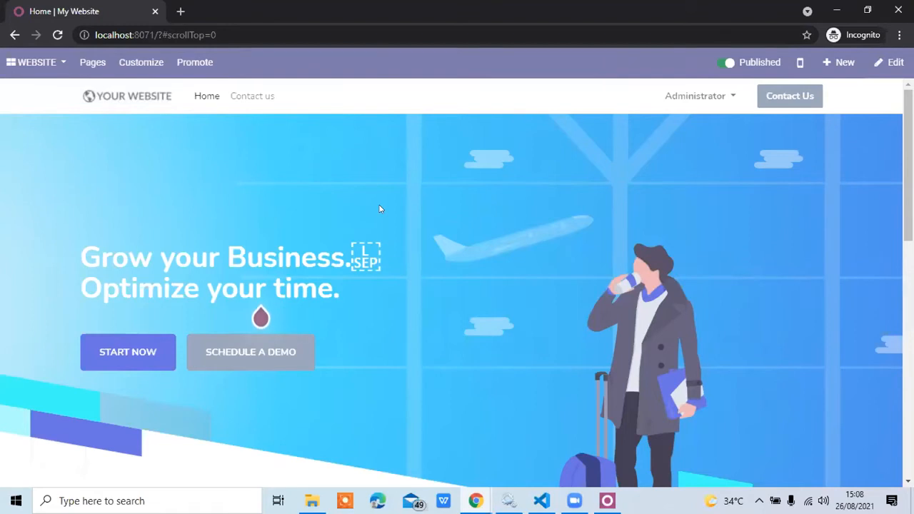
Switch to the Sales app and look over its quotations list and setup steps.
{"action": "left_click", "coordinate": [40, 65]}
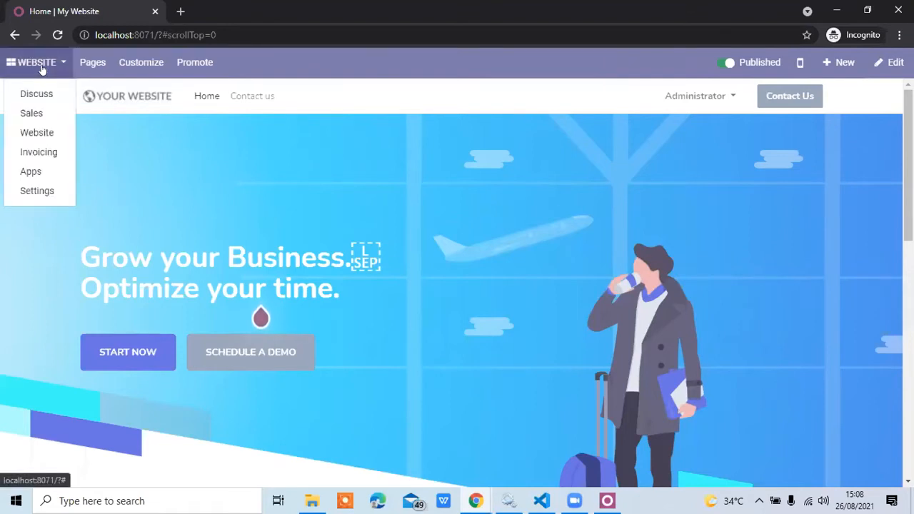
{"action": "left_click", "coordinate": [33, 113]}
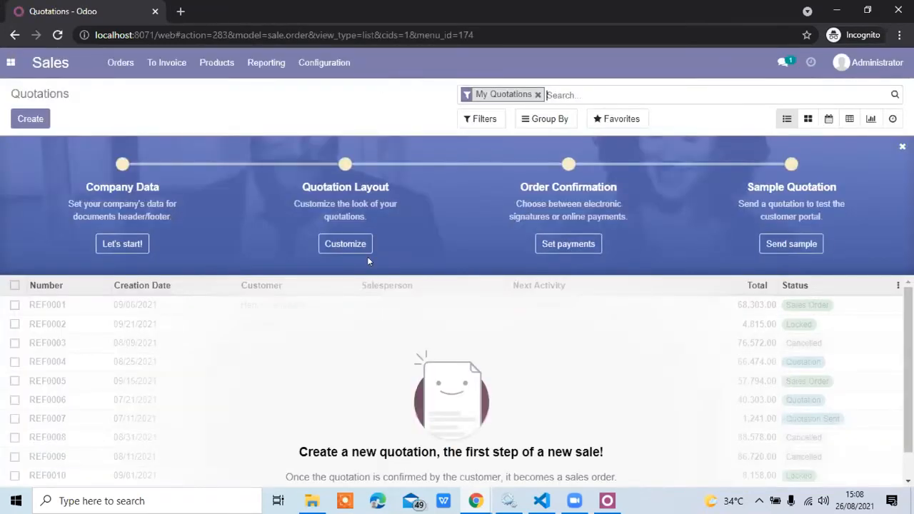
{"action": "scroll", "coordinate": [569, 337], "scroll_direction": "down", "scroll_amount": 1}
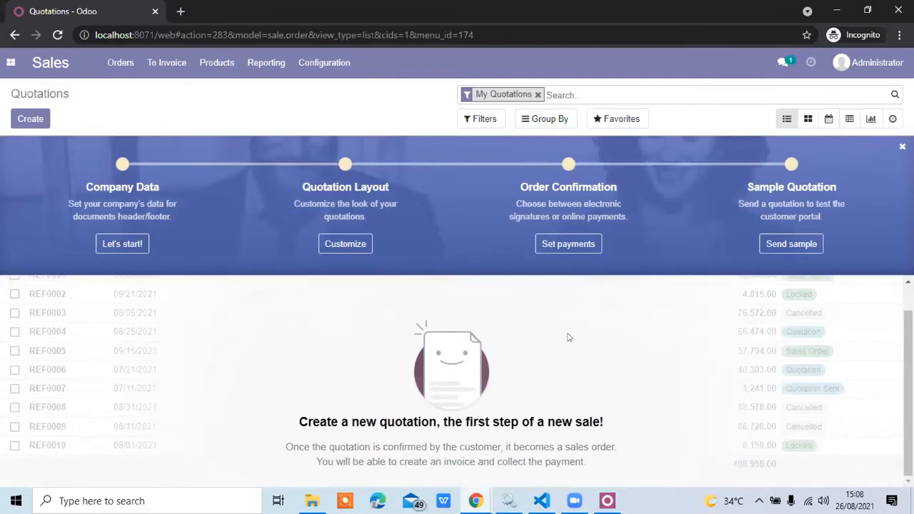
{"action": "scroll", "coordinate": [569, 337], "scroll_direction": "up", "scroll_amount": 1}
{"action": "scroll", "coordinate": [569, 337], "scroll_direction": "down", "scroll_amount": 1}
{"action": "scroll", "coordinate": [569, 337], "scroll_direction": "up", "scroll_amount": 1}
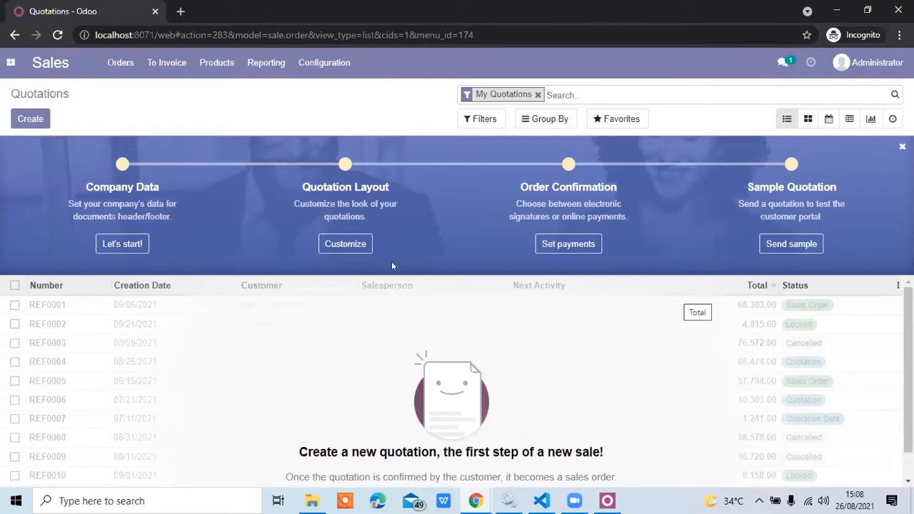
{"action": "scroll", "coordinate": [218, 359], "scroll_direction": "down", "scroll_amount": 1}
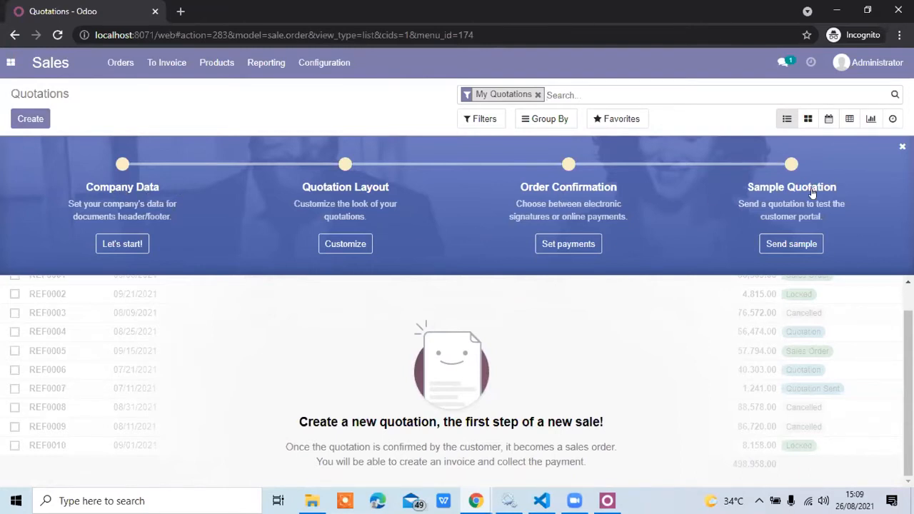
Open the company data setup and search the company name with "Jidoka System I", choosing the PT. Jidoka System Indonesia suggestion.
{"action": "left_click", "coordinate": [133, 245]}
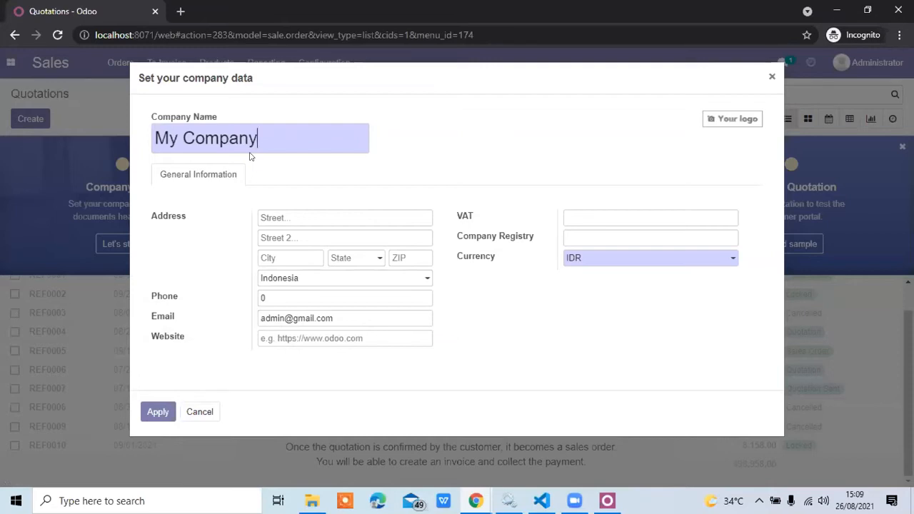
{"action": "key", "text": "ctrl+a"}
{"action": "type", "text": "J"}
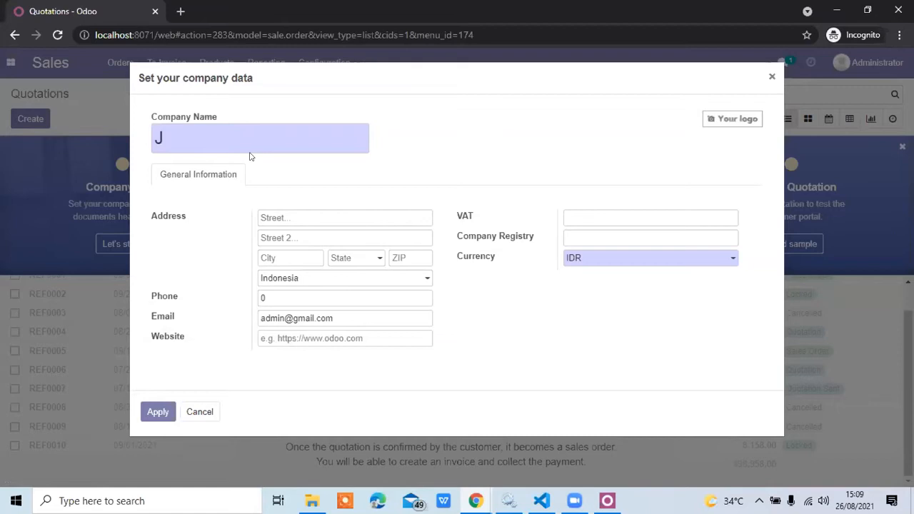
{"action": "type", "text": "idoka Syst"}
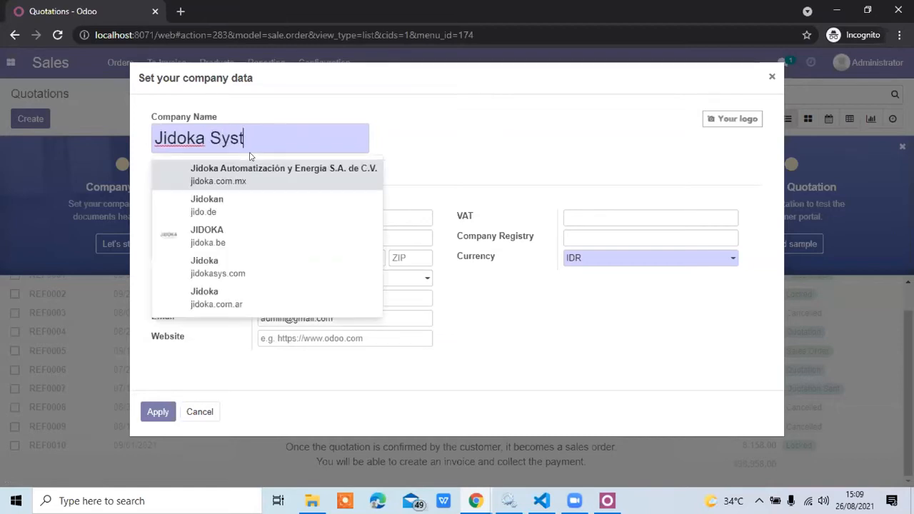
{"action": "type", "text": "em I"}
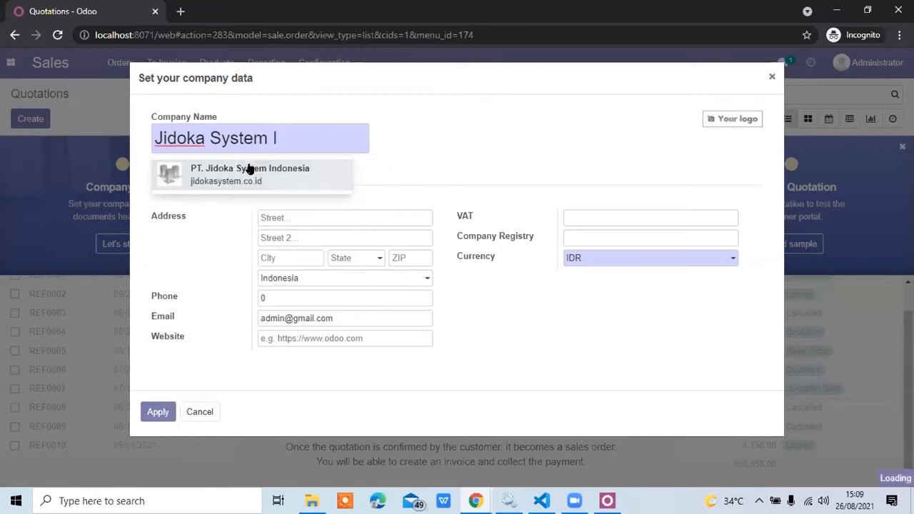
Shorten the company name to "Jidoka", choose PT. Jidoka System Indonesia from the suggestions again, and dismiss the credits notice.
{"action": "key", "text": "BackSpace"}
{"action": "key", "text": "BackSpace"}
{"action": "key", "text": "BackSpace"}
{"action": "key", "text": "BackSpace"}
{"action": "key", "text": "BackSpace"}
{"action": "key", "text": "BackSpace"}
{"action": "key", "text": "BackSpace"}
{"action": "key", "text": "BackSpace"}
{"action": "key", "text": "BackSpace"}
{"action": "key", "text": "BackSpace"}
{"action": "key", "text": "BackSpace"}
{"action": "key", "text": "BackSpace"}
{"action": "key", "text": "BackSpace"}
{"action": "key", "text": "BackSpace"}
{"action": "key", "text": "BackSpace"}
{"action": "key", "text": "BackSpace"}
{"action": "key", "text": "BackSpace"}
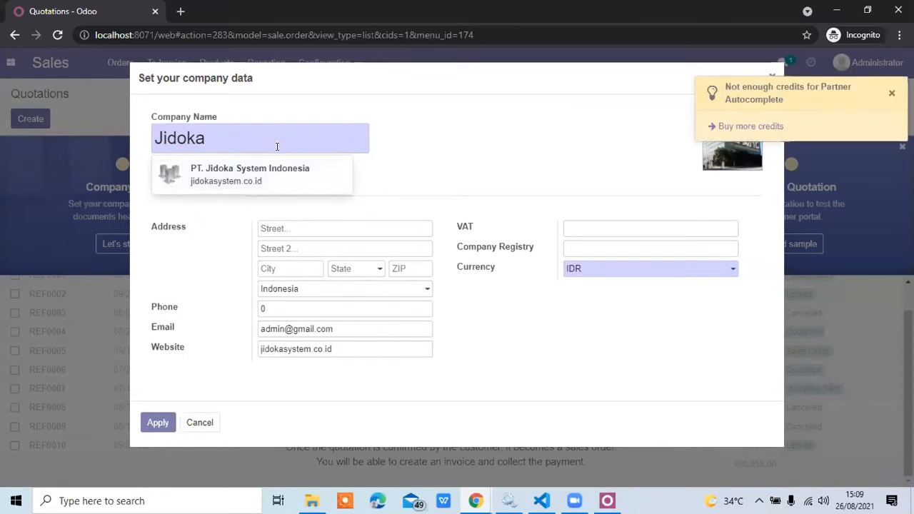
{"action": "type", "text": "J"}
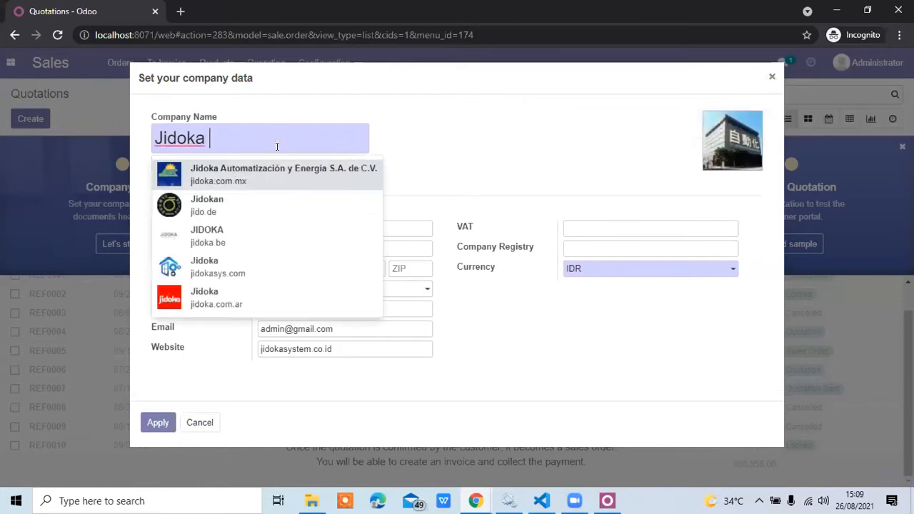
{"action": "key", "text": "BackSpace"}
{"action": "key", "text": "BackSpace"}
{"action": "type", "text": "S"}
{"action": "type", "text": "i"}
{"action": "key", "text": "BackSpace"}
{"action": "key", "text": "BackSpace"}
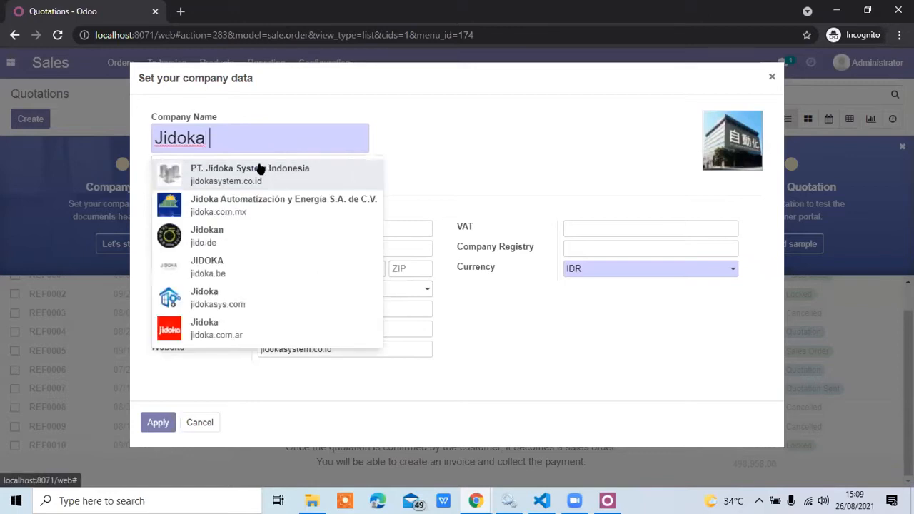
{"action": "left_click", "coordinate": [249, 169]}
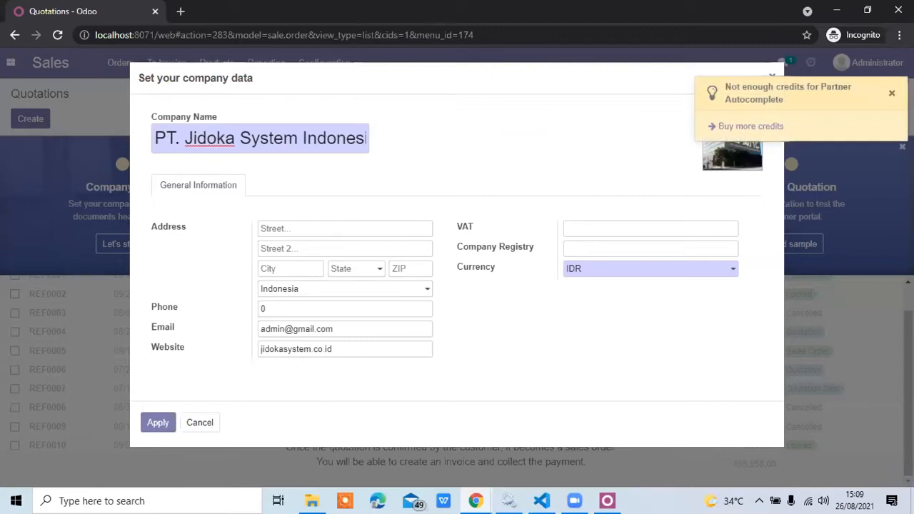
{"action": "left_click", "coordinate": [890, 94]}
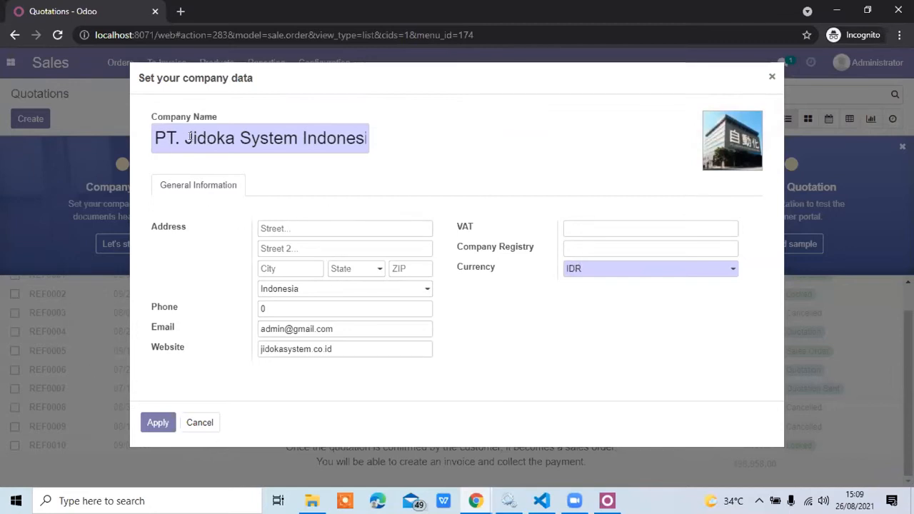
Enter the company's city and fill the remaining address and phone fields from the saved address, without creating a new state.
{"action": "left_click", "coordinate": [266, 230]}
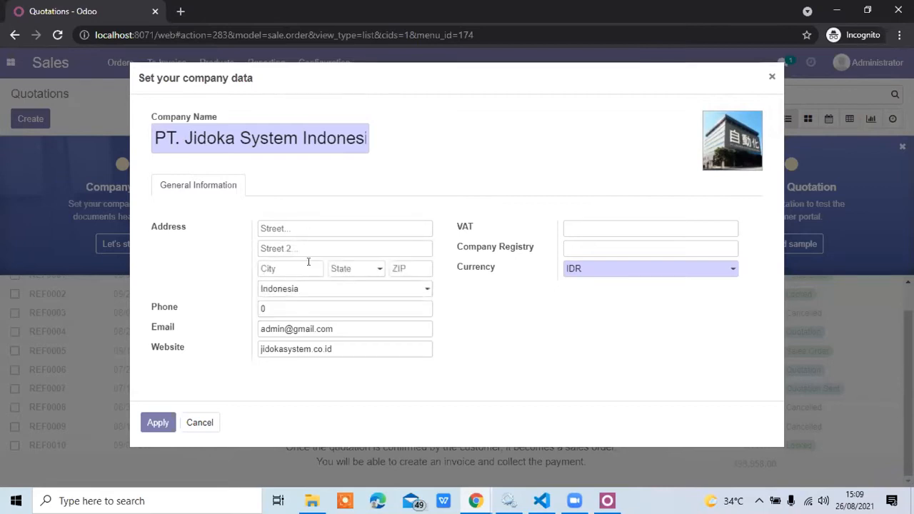
{"action": "left_click", "coordinate": [305, 269]}
{"action": "type", "text": "Karawang"}
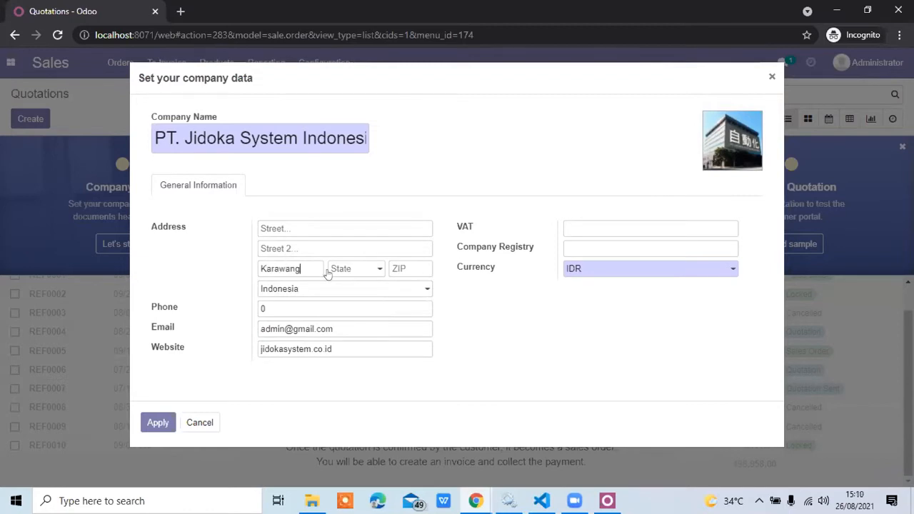
{"action": "left_click", "coordinate": [339, 268]}
{"action": "key", "text": "Down"}
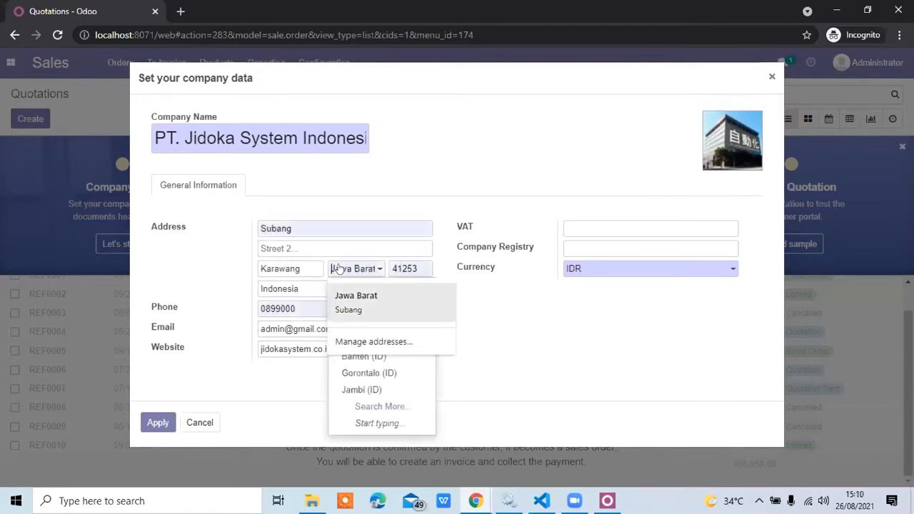
{"action": "key", "text": "Return"}
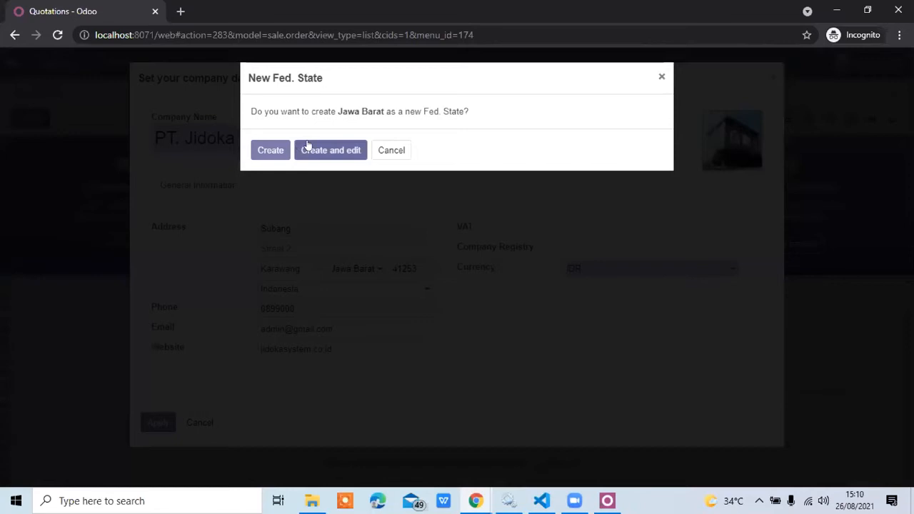
{"action": "left_click", "coordinate": [382, 151]}
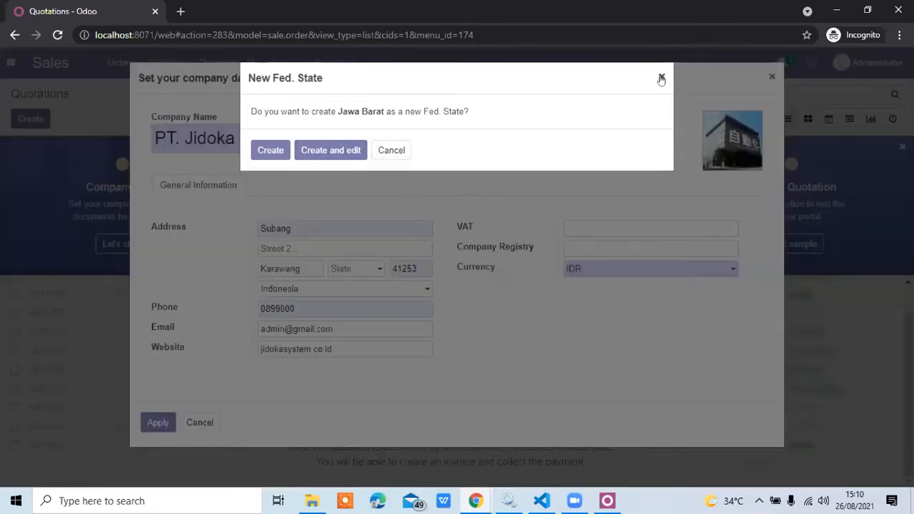
{"action": "left_click", "coordinate": [661, 78]}
Choose the existing Jawa Barat (ID) state, replace the company's street address and apply the company data.
{"action": "left_click", "coordinate": [368, 271]}
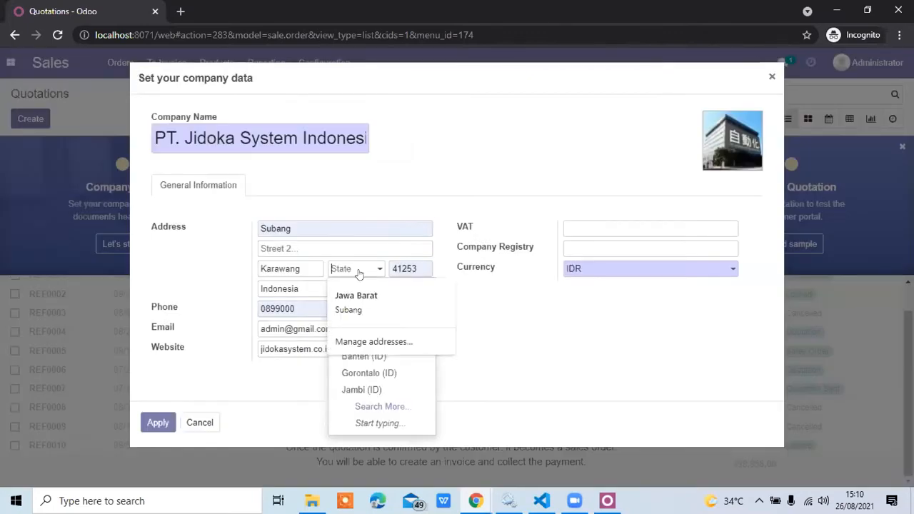
{"action": "type", "text": "J"}
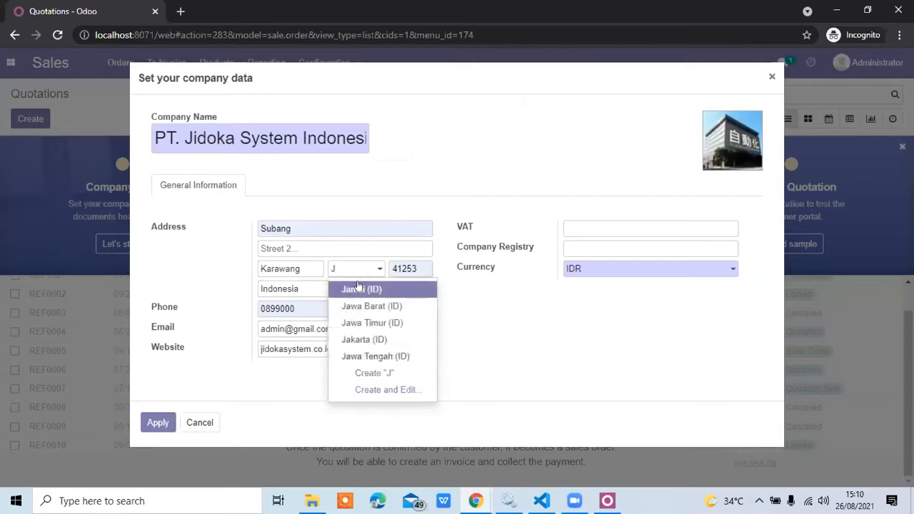
{"action": "left_click", "coordinate": [357, 302]}
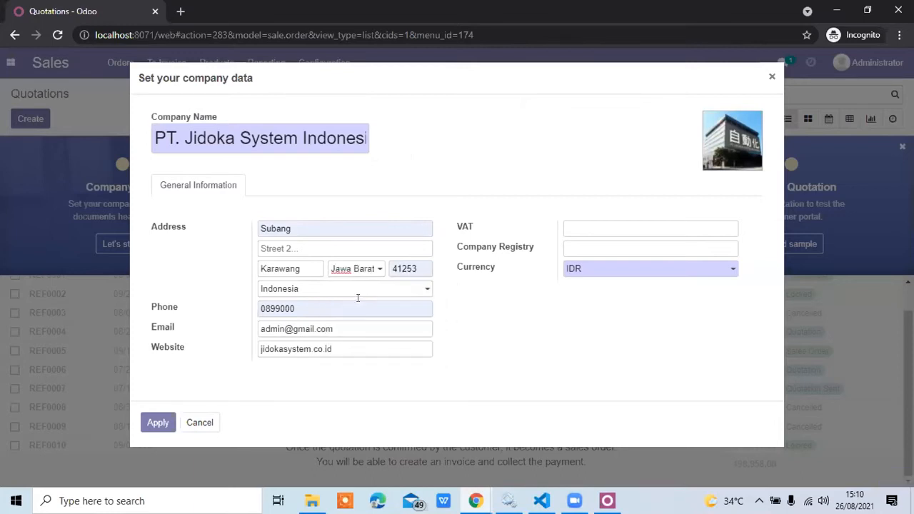
{"action": "double_click", "coordinate": [304, 227]}
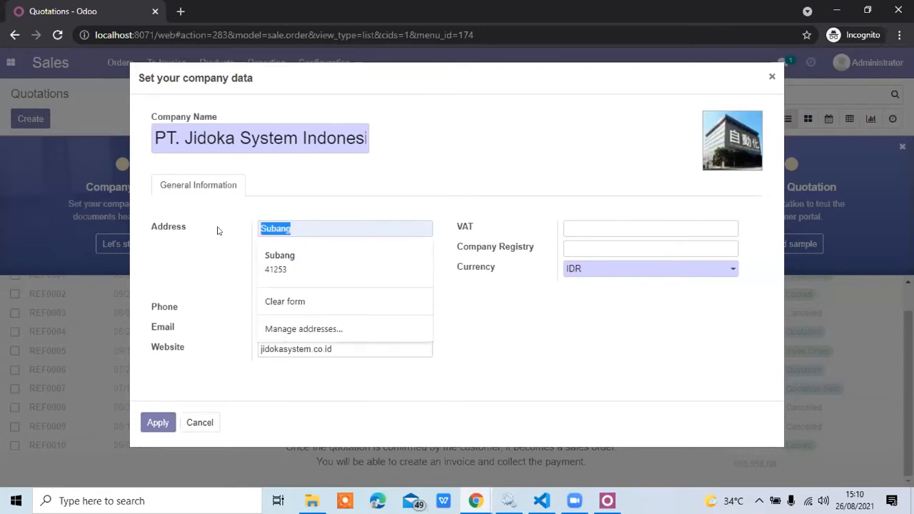
{"action": "type", "text": "Jl Raya"}
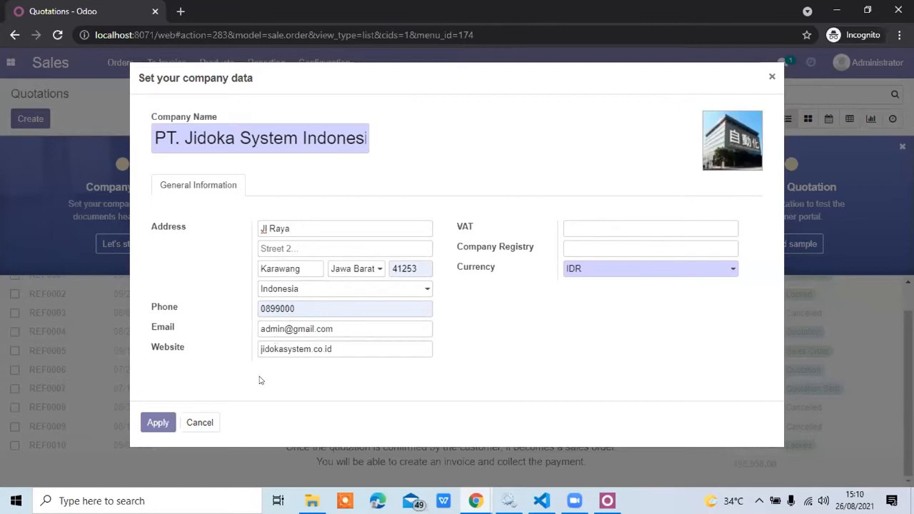
{"action": "left_click_drag", "start_coordinate": [350, 329], "coordinate": [197, 341]}
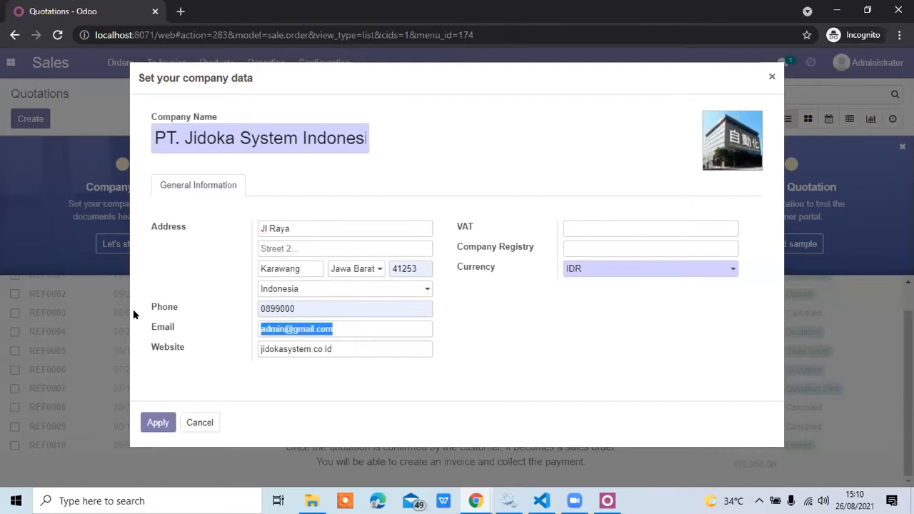
{"action": "left_click", "coordinate": [157, 425]}
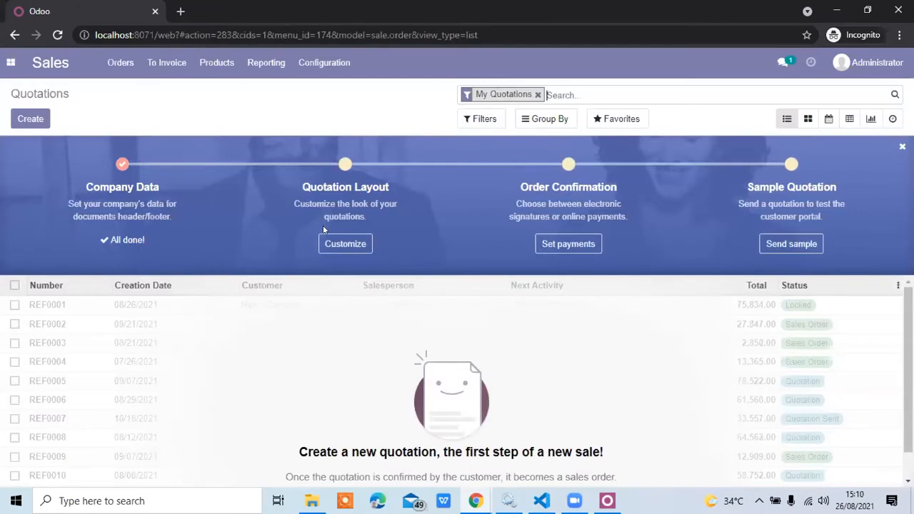
Open the quotation layout setup, compare the Light, Boxed and Clean layouts, and select the Boxed layout.
{"action": "left_click", "coordinate": [330, 241]}
{"action": "left_click", "coordinate": [345, 245]}
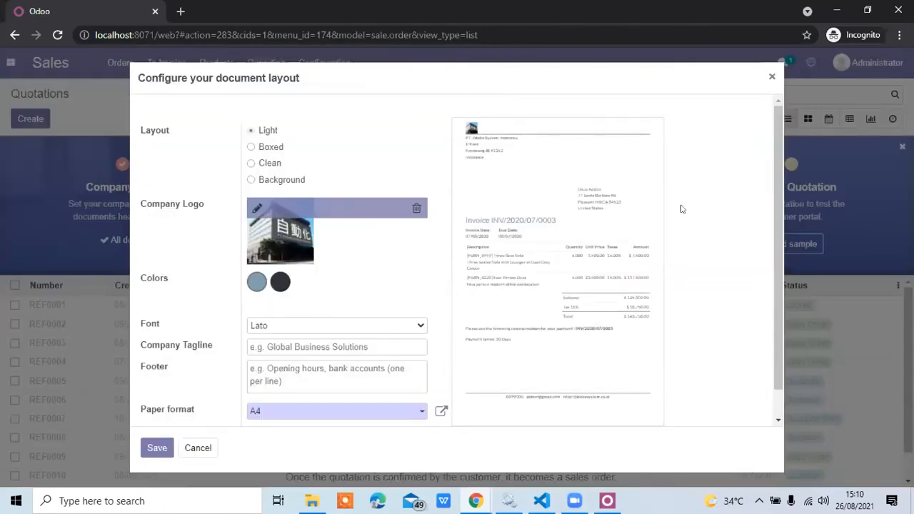
{"action": "left_click", "coordinate": [261, 146]}
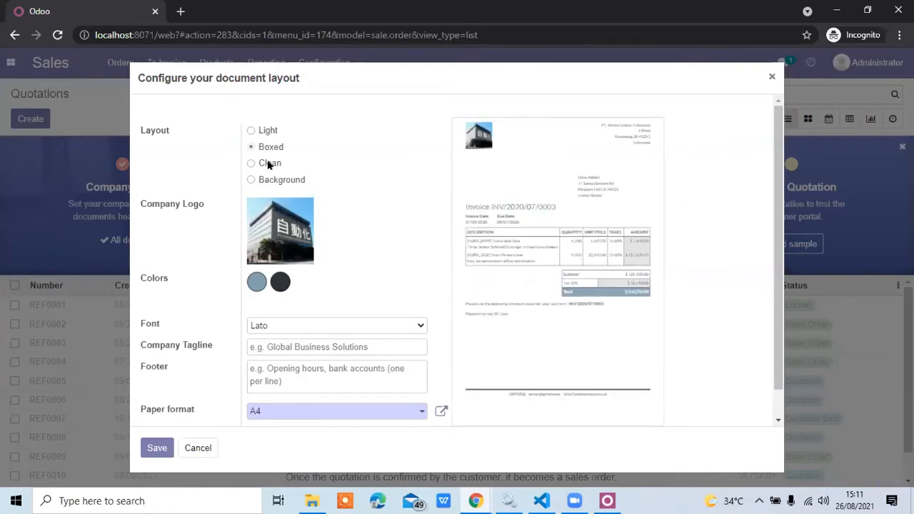
{"action": "left_click", "coordinate": [270, 164]}
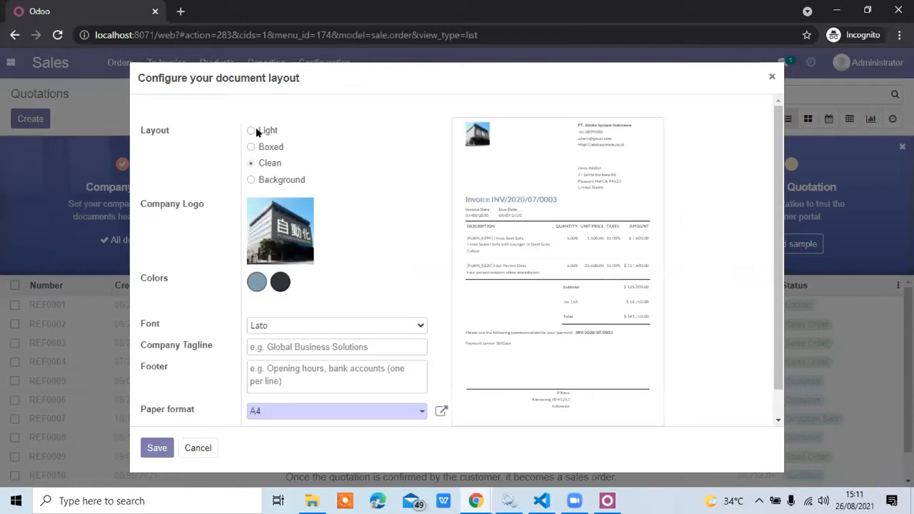
{"action": "left_click", "coordinate": [259, 133]}
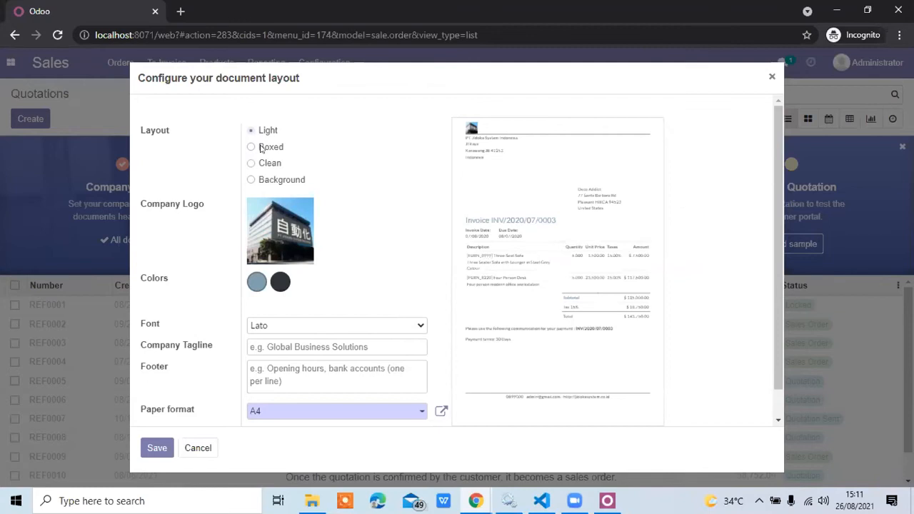
{"action": "left_click", "coordinate": [261, 148]}
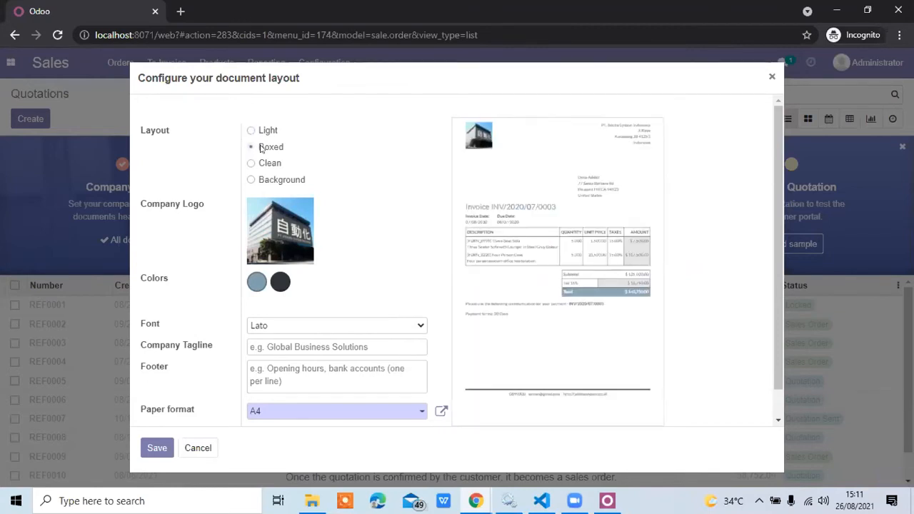
Set the document layout's secondary color to blue #1898C3 and its primary color to black.
{"action": "mouse_move", "coordinate": [269, 203]}
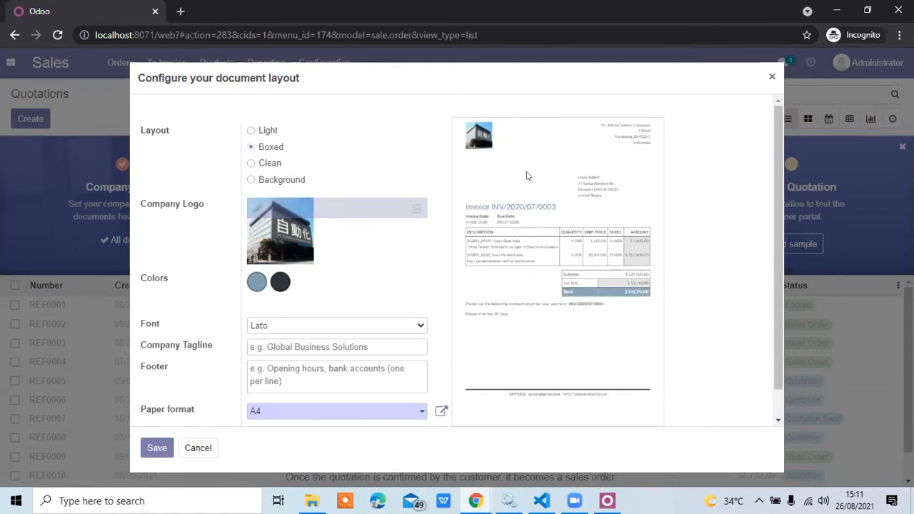
{"action": "left_click", "coordinate": [280, 280]}
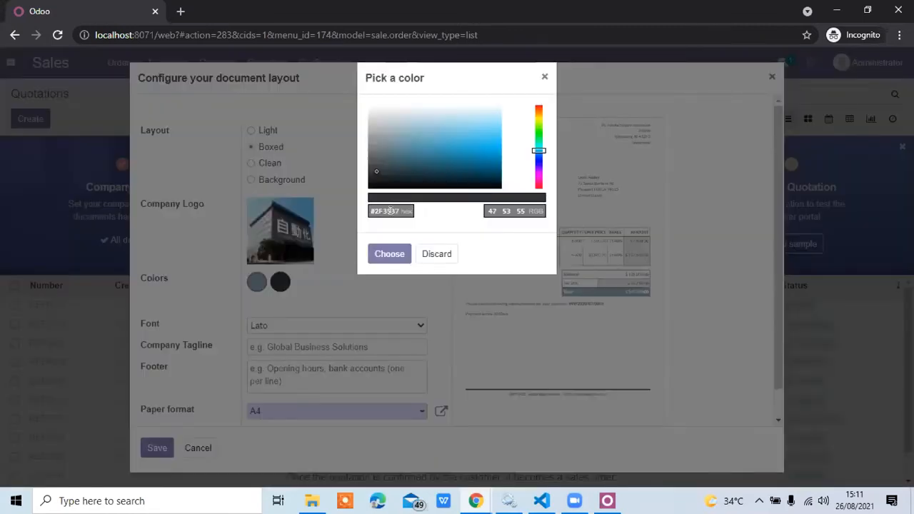
{"action": "mouse_move", "coordinate": [424, 174]}
{"action": "left_mouse_down"}
{"action": "mouse_move", "coordinate": [436, 155]}
{"action": "mouse_move", "coordinate": [428, 163]}
{"action": "mouse_move", "coordinate": [471, 152]}
{"action": "left_mouse_up"}
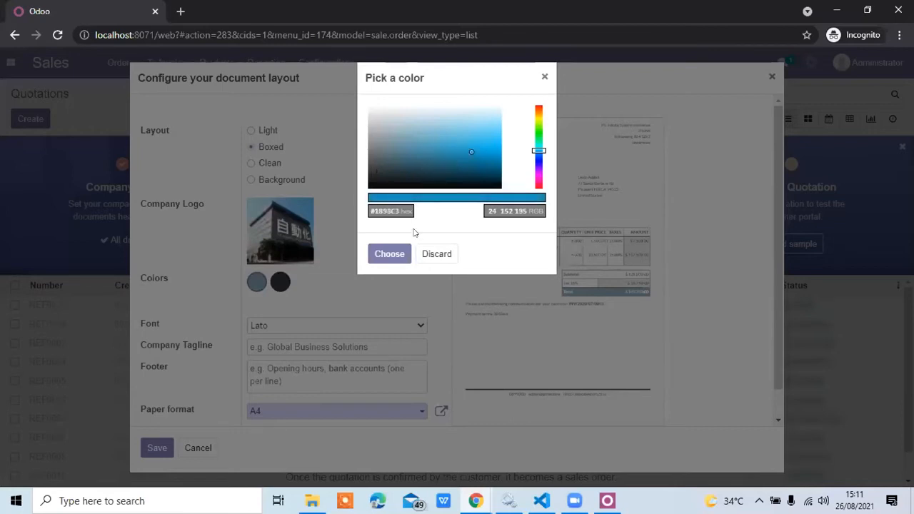
{"action": "left_click", "coordinate": [389, 253]}
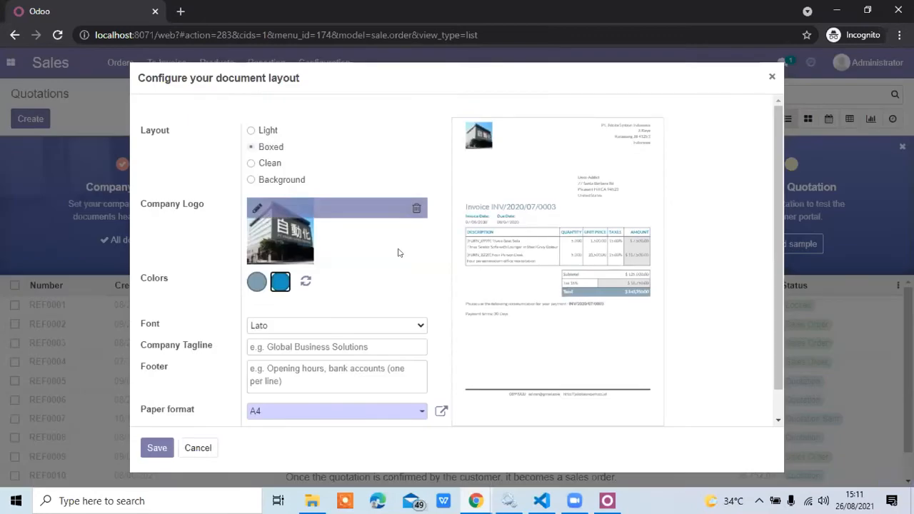
{"action": "left_click", "coordinate": [256, 282]}
{"action": "mouse_move", "coordinate": [392, 132]}
{"action": "left_mouse_down"}
{"action": "mouse_move", "coordinate": [367, 104]}
{"action": "mouse_move", "coordinate": [365, 184]}
{"action": "left_mouse_up"}
{"action": "left_click", "coordinate": [377, 251]}
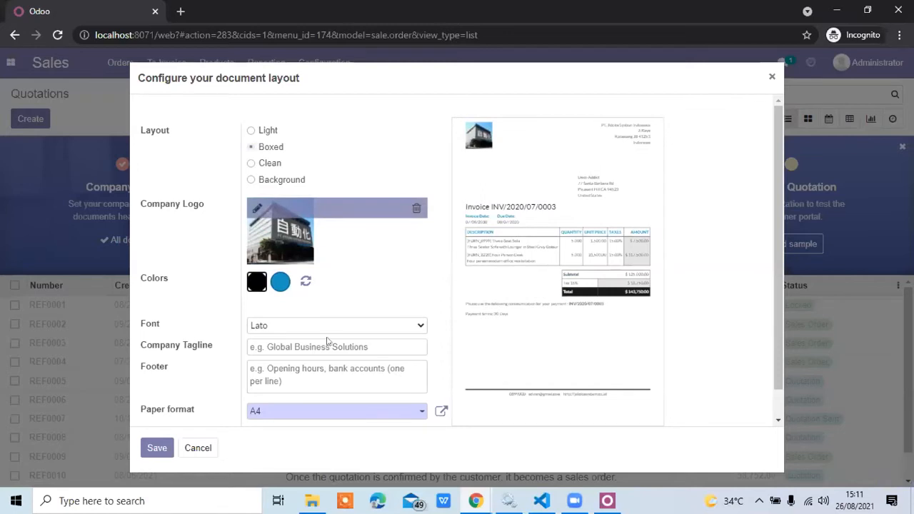
Set the document font to Roboto, leave the footer empty and save the document layout.
{"action": "scroll", "coordinate": [297, 342], "scroll_direction": "down", "scroll_amount": 1}
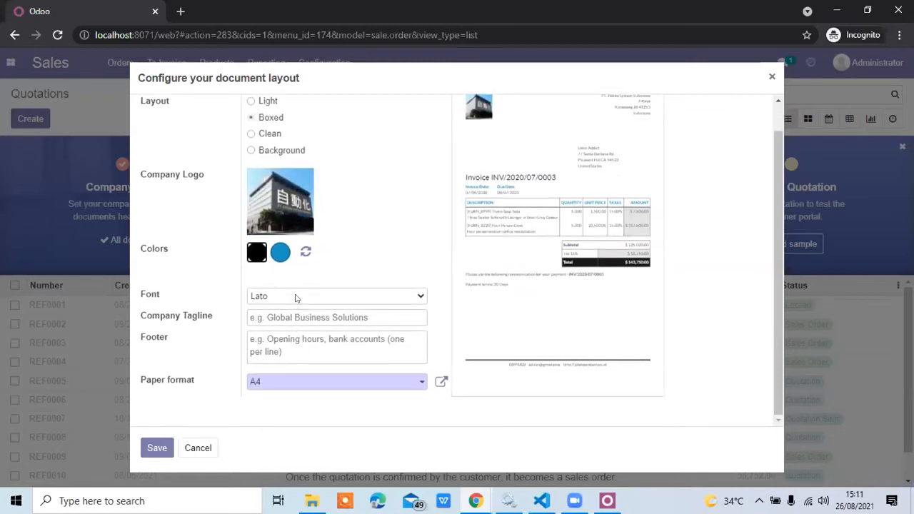
{"action": "left_click", "coordinate": [297, 298]}
{"action": "key", "text": "Down"}
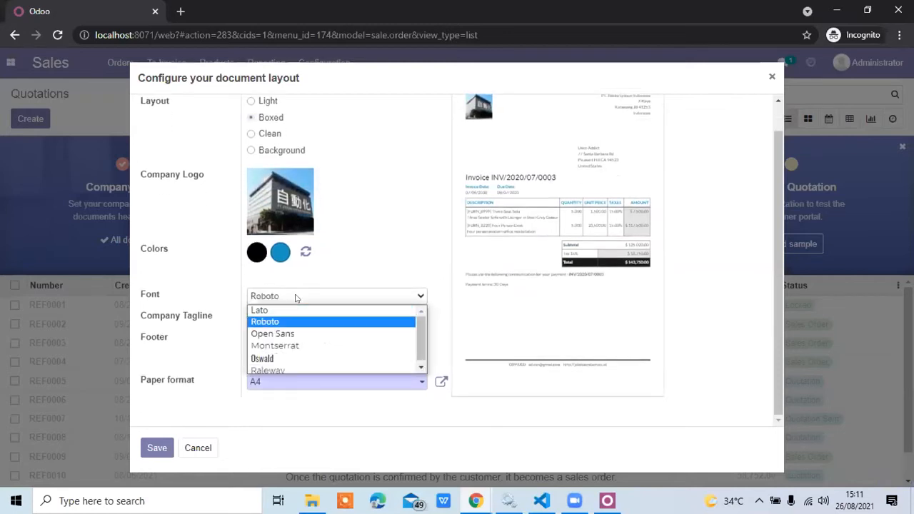
{"action": "key", "text": "Return"}
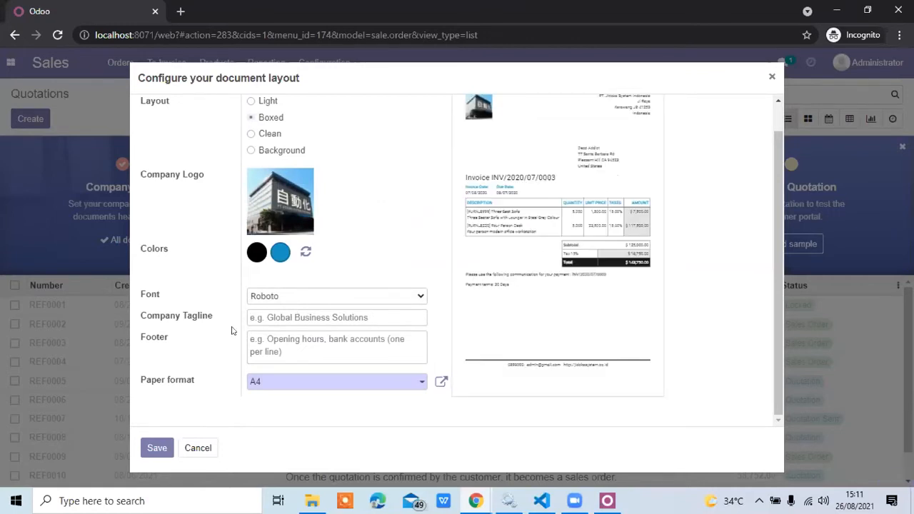
{"action": "left_click", "coordinate": [258, 341]}
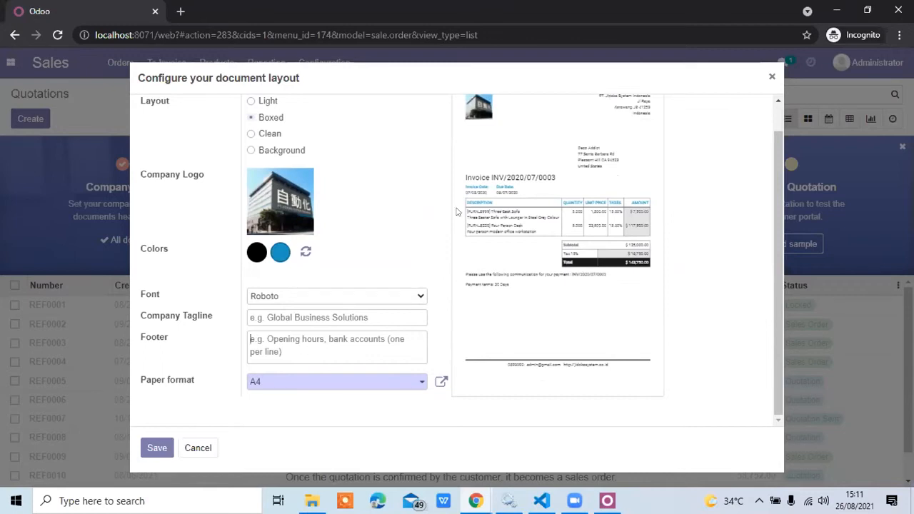
{"action": "scroll", "coordinate": [457, 211], "scroll_direction": "up", "scroll_amount": 1}
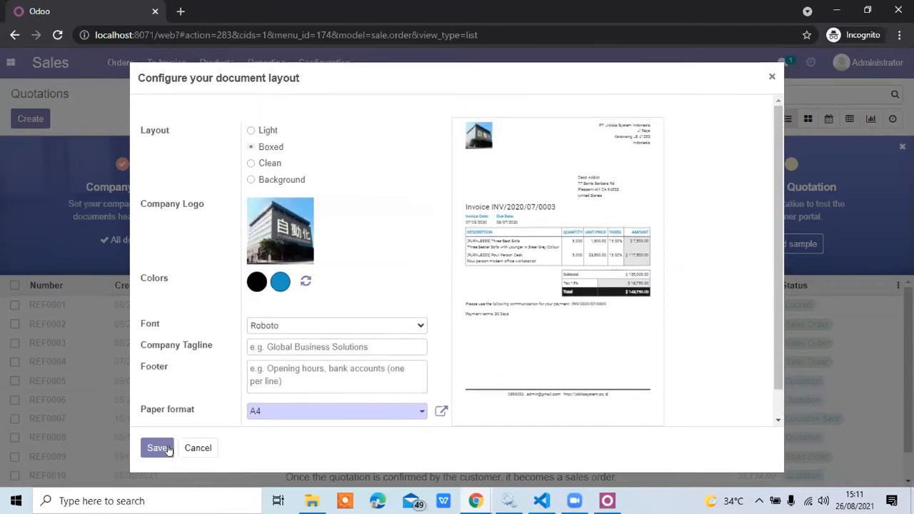
{"action": "left_click", "coordinate": [159, 447]}
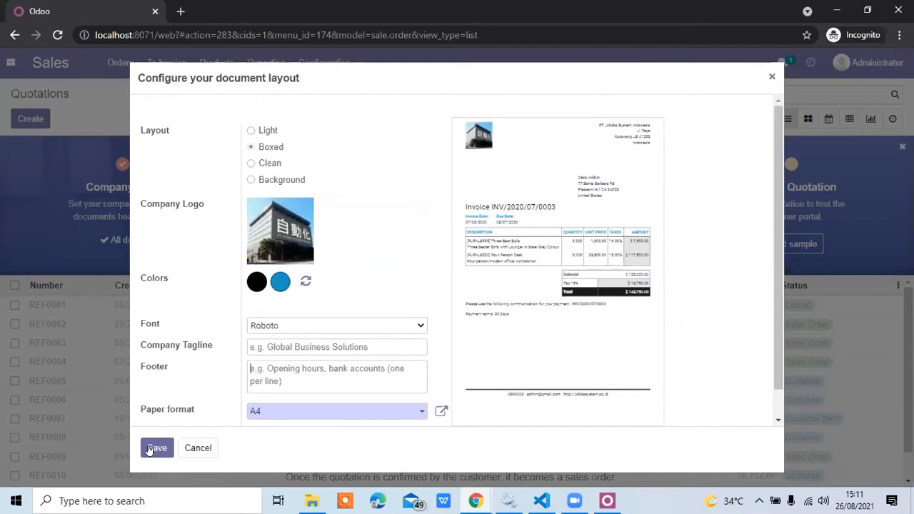
{"action": "left_click", "coordinate": [151, 448]}
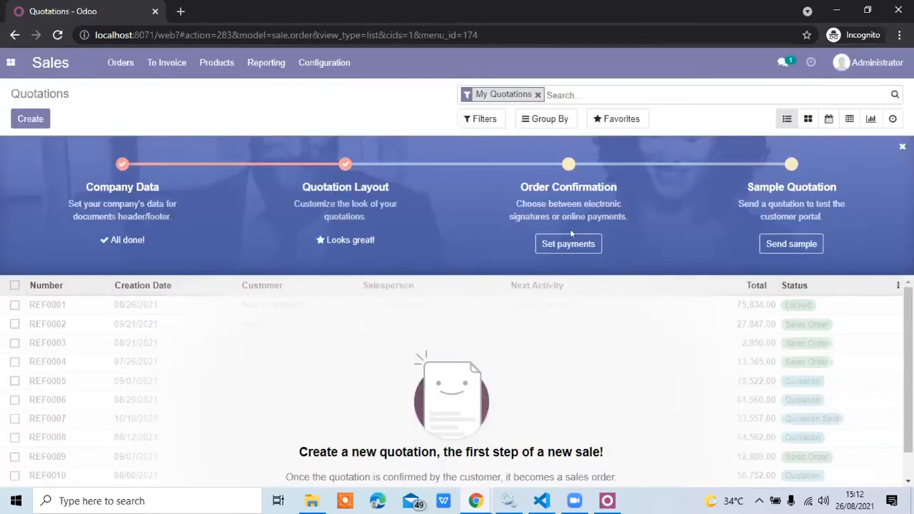
Open the order confirmation setup, compare the other payment acquirer option, and apply electronic signature as the confirmation method.
{"action": "left_click", "coordinate": [561, 248]}
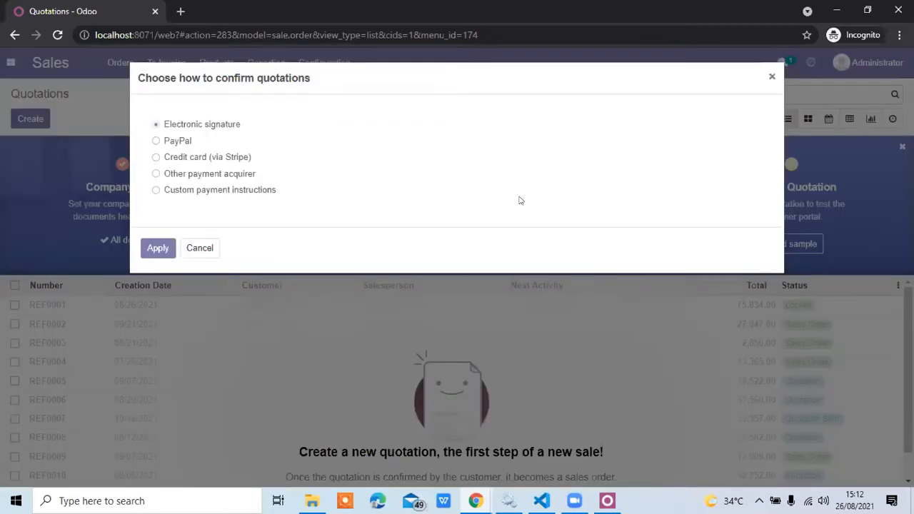
{"action": "left_click", "coordinate": [156, 174]}
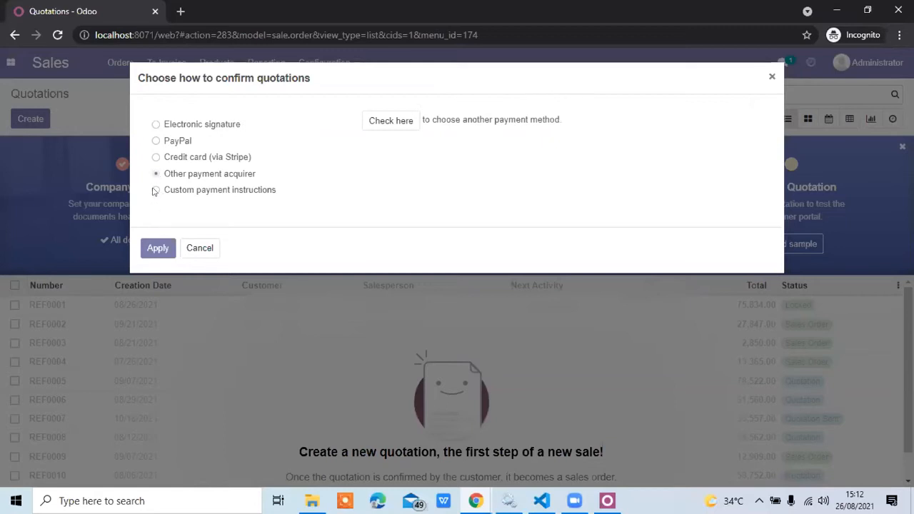
{"action": "left_click", "coordinate": [156, 125]}
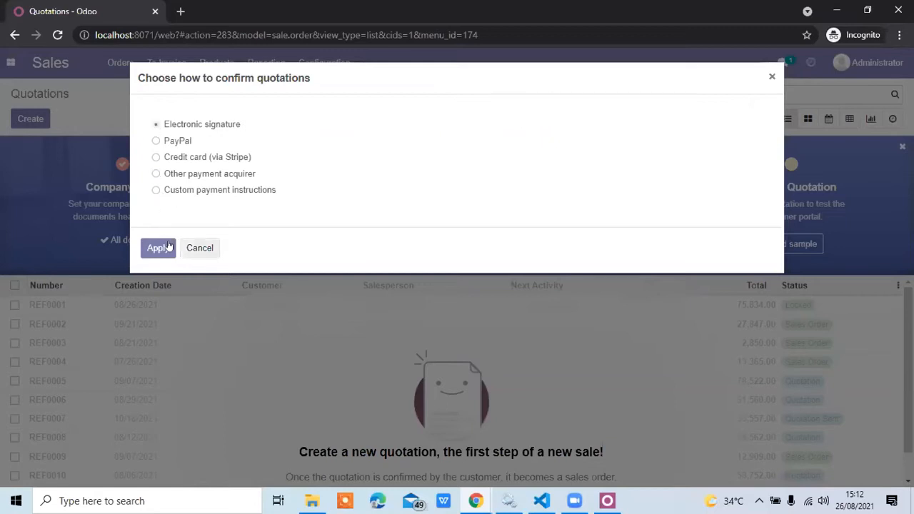
{"action": "left_click", "coordinate": [158, 248]}
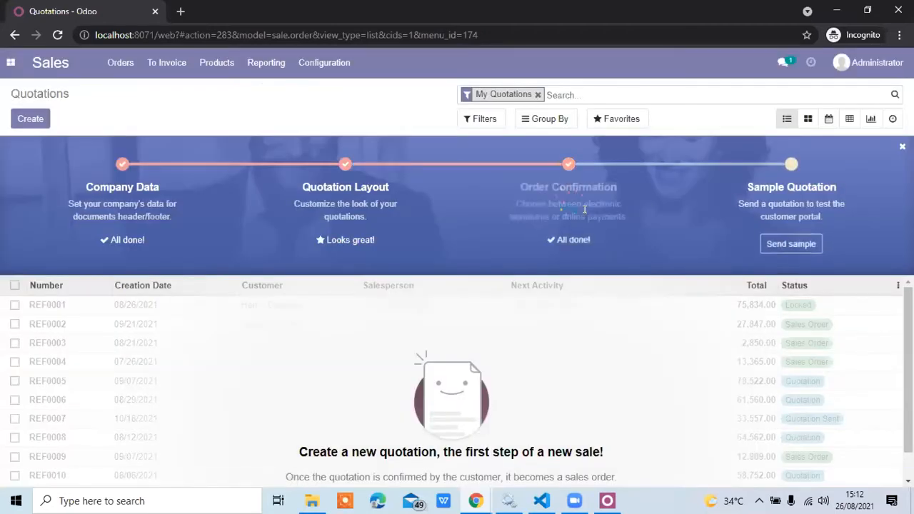
Start sending the sample quotation from the Sales onboarding steps.
{"action": "left_click", "coordinate": [779, 245]}
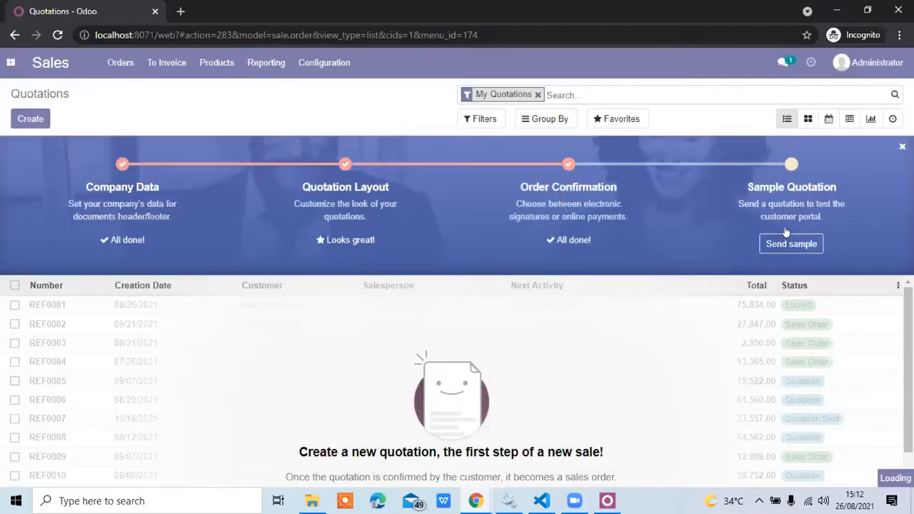
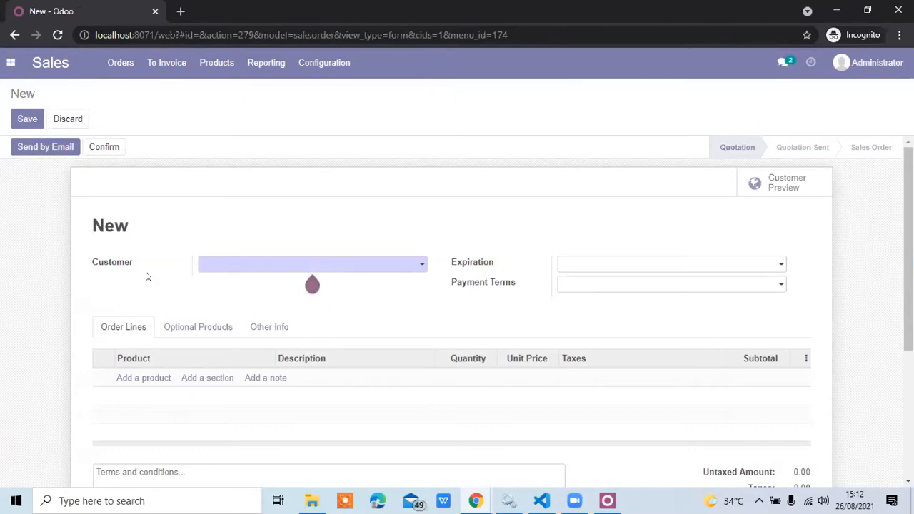
Create a new customer named Customer1 directly in the quotation's customer field.
{"action": "left_click", "coordinate": [229, 267]}
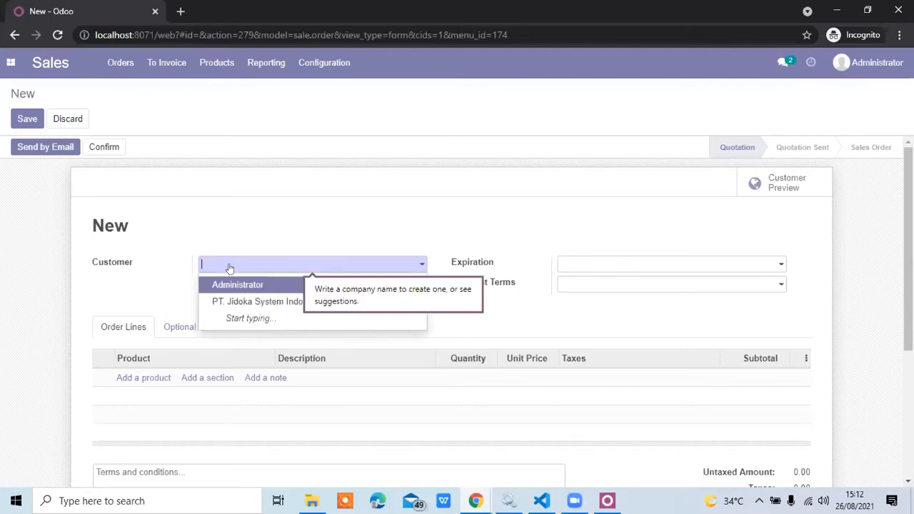
{"action": "type", "text": "Custom"}
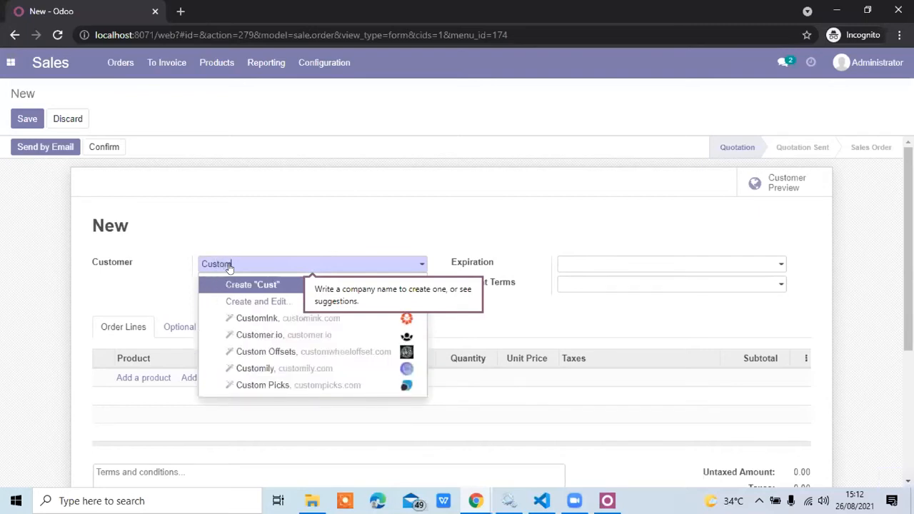
{"action": "type", "text": "er1"}
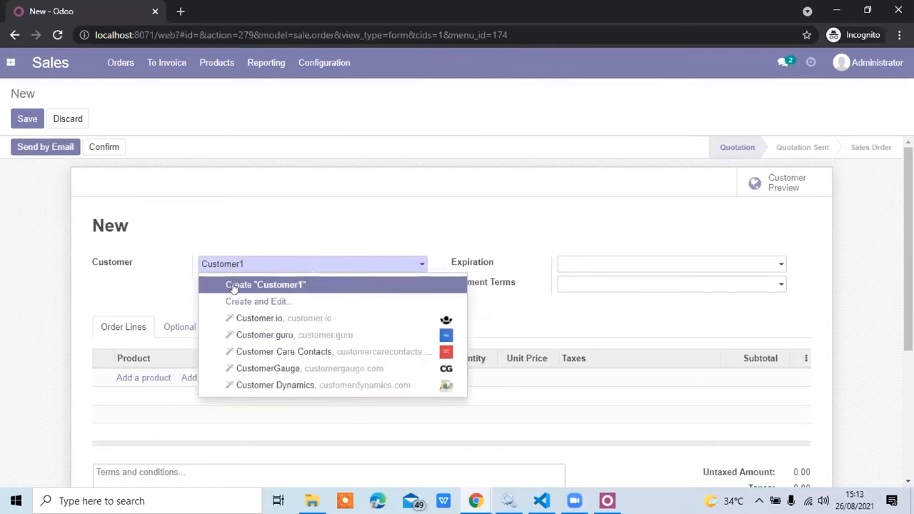
{"action": "left_click", "coordinate": [233, 286]}
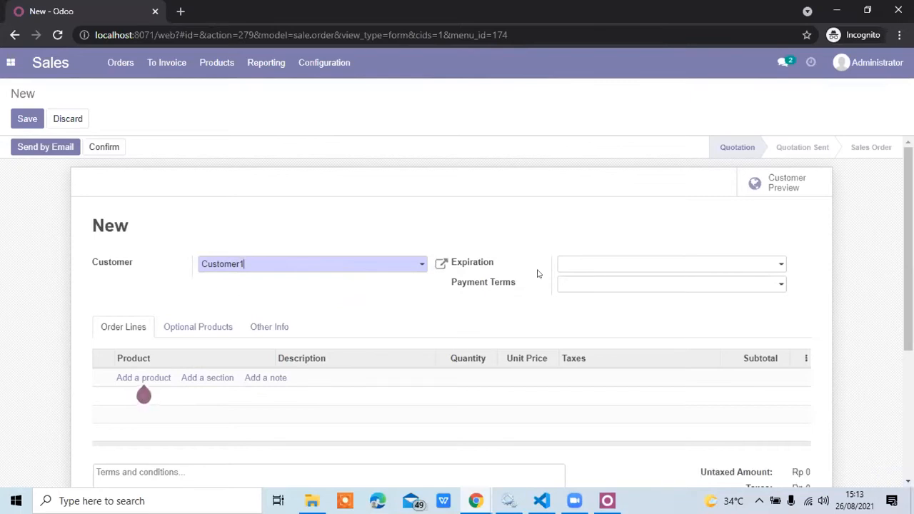
Set the quotation's expiration date to 08/31/2021 and its payment terms to Immediate Payment.
{"action": "left_click", "coordinate": [573, 266]}
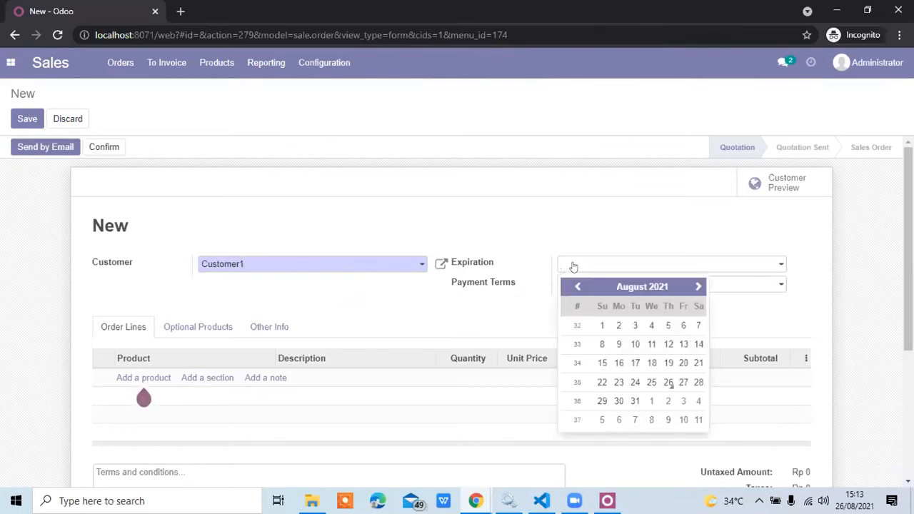
{"action": "left_click", "coordinate": [666, 383]}
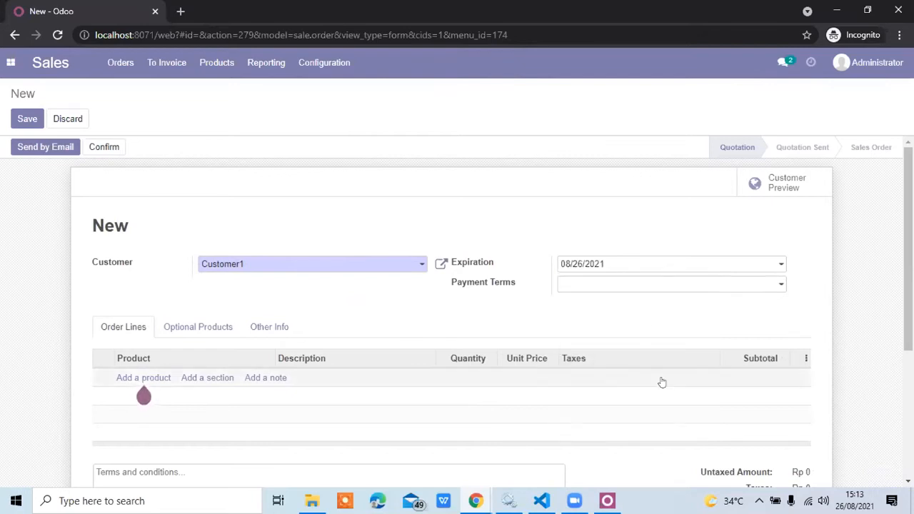
{"action": "left_click", "coordinate": [636, 263]}
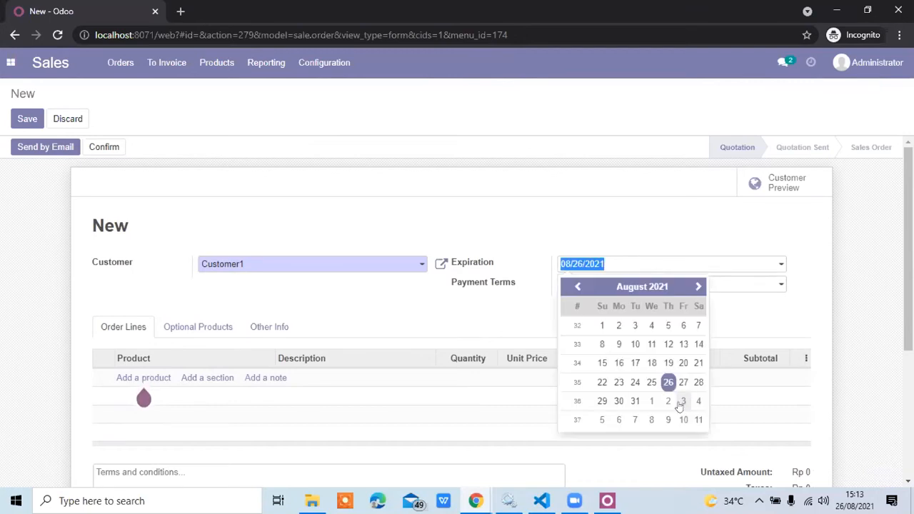
{"action": "left_click", "coordinate": [634, 402]}
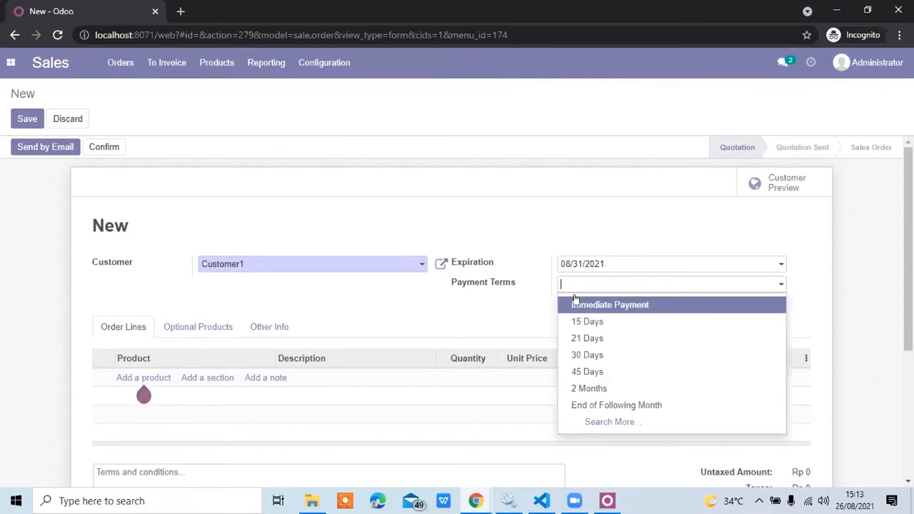
{"action": "left_click", "coordinate": [582, 307]}
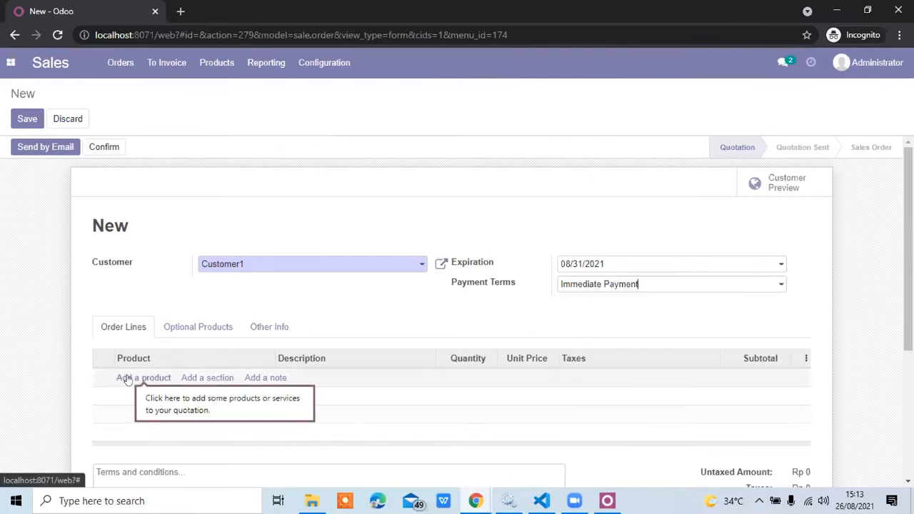
Add an order line with a newly created product named Karton that has a public price of 140000.
{"action": "left_click", "coordinate": [127, 379]}
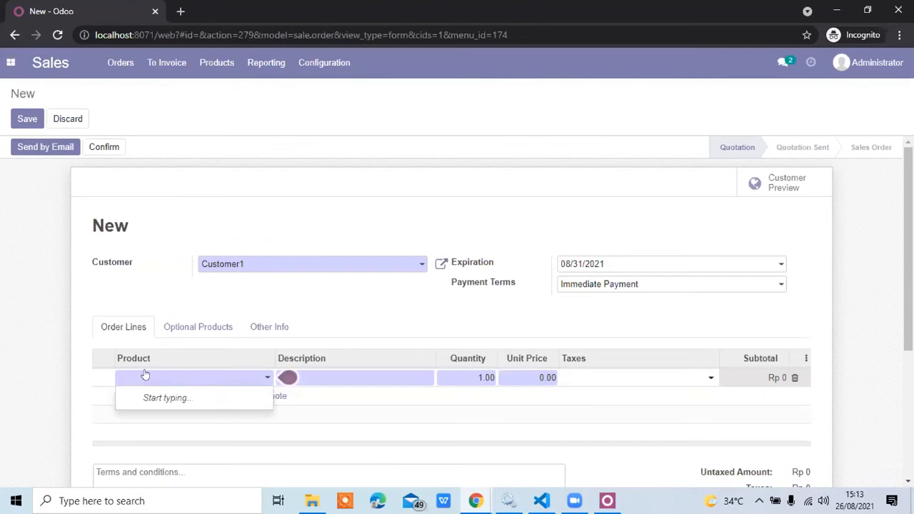
{"action": "left_click", "coordinate": [154, 375]}
{"action": "left_click", "coordinate": [154, 375]}
{"action": "type", "text": "Karto"}
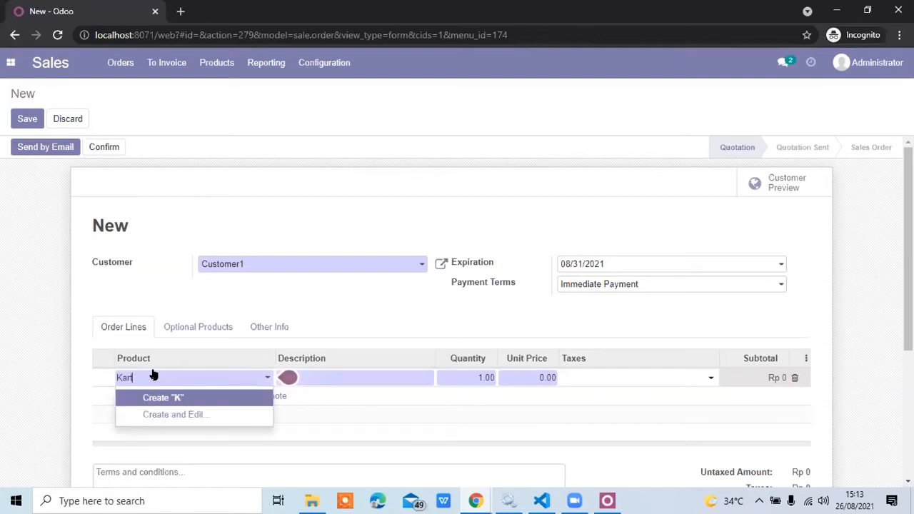
{"action": "type", "text": "n"}
{"action": "left_click", "coordinate": [190, 414]}
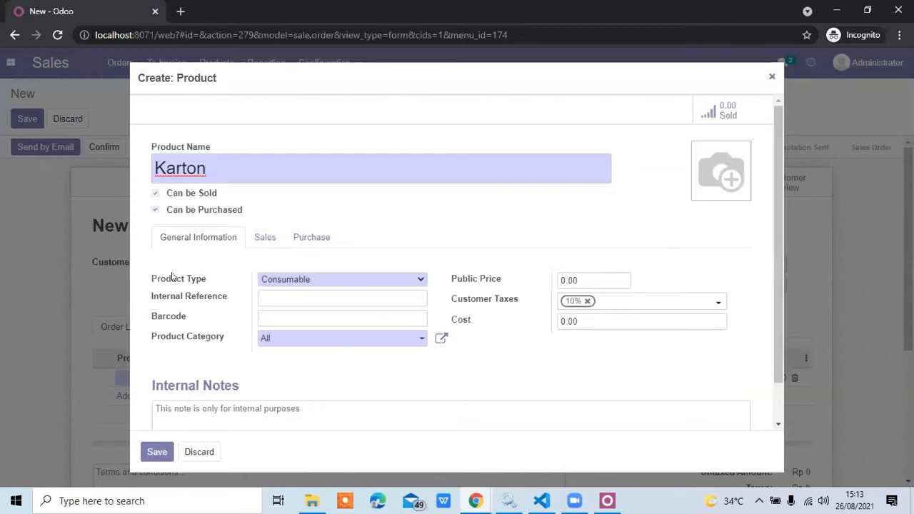
{"action": "left_click", "coordinate": [463, 282]}
{"action": "type", "text": "14"}
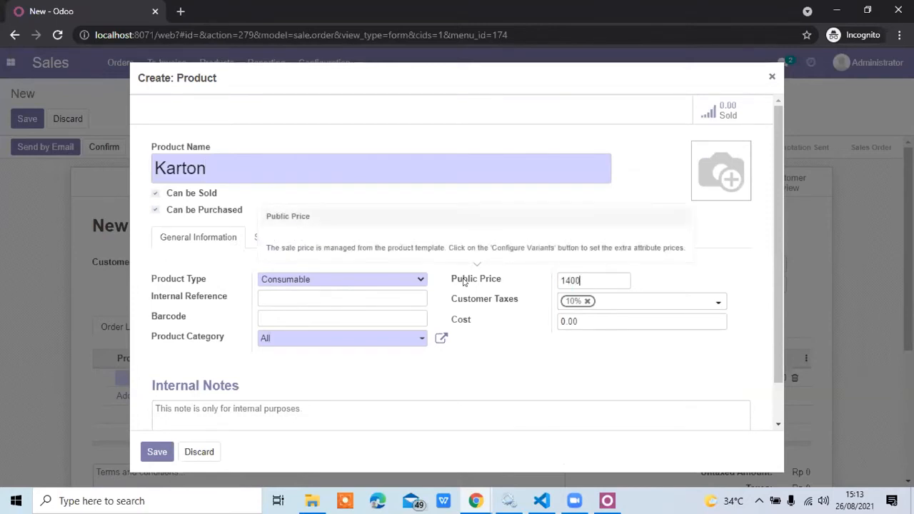
{"action": "type", "text": "0000"}
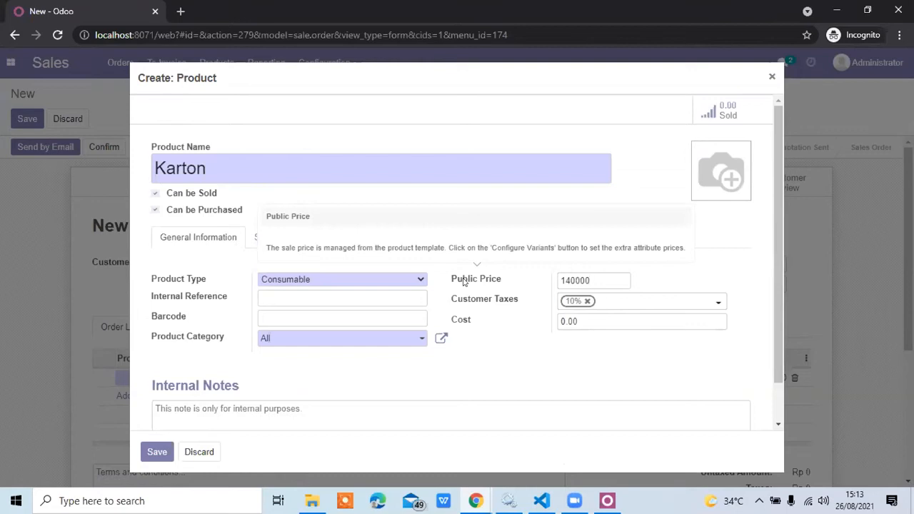
{"action": "left_click", "coordinate": [157, 450]}
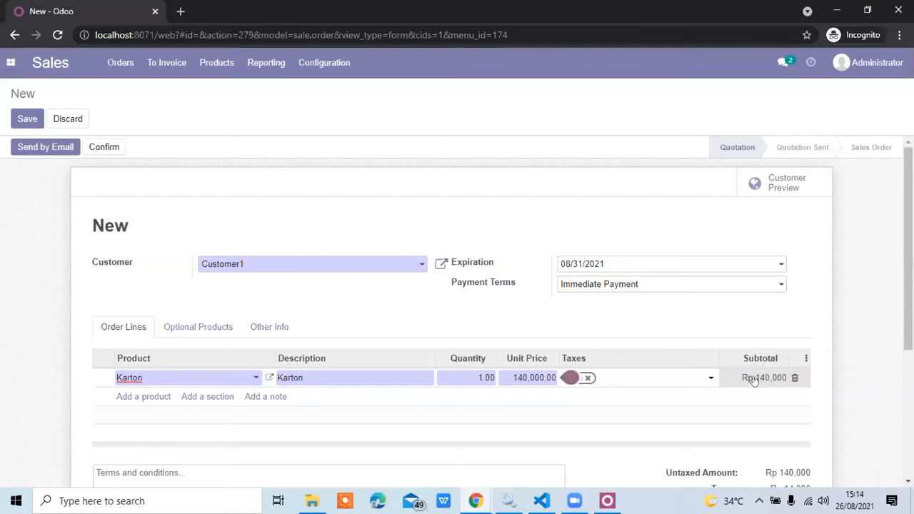
Review the quotation's order line and totals, and save the quotation.
{"action": "scroll", "coordinate": [754, 381], "scroll_direction": "down", "scroll_amount": 3}
{"action": "scroll", "coordinate": [752, 384], "scroll_direction": "up", "scroll_amount": 1}
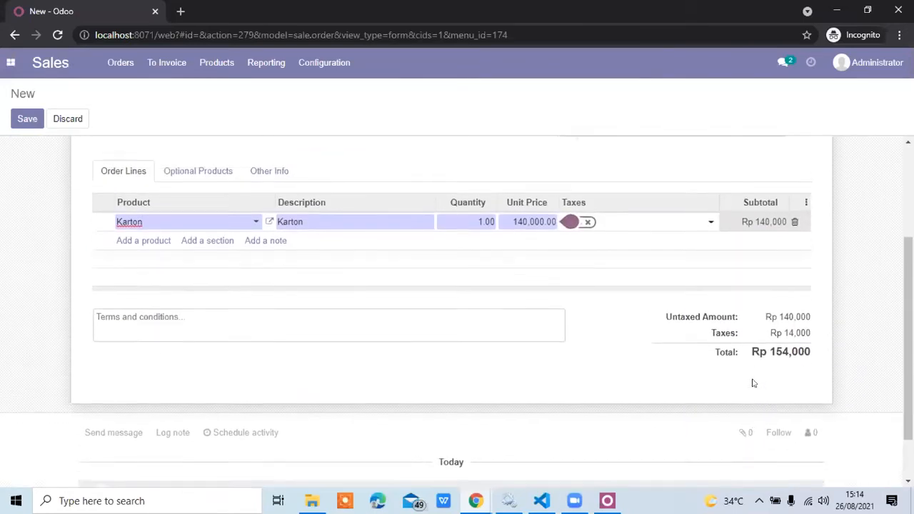
{"action": "scroll", "coordinate": [495, 276], "scroll_direction": "up", "scroll_amount": 1}
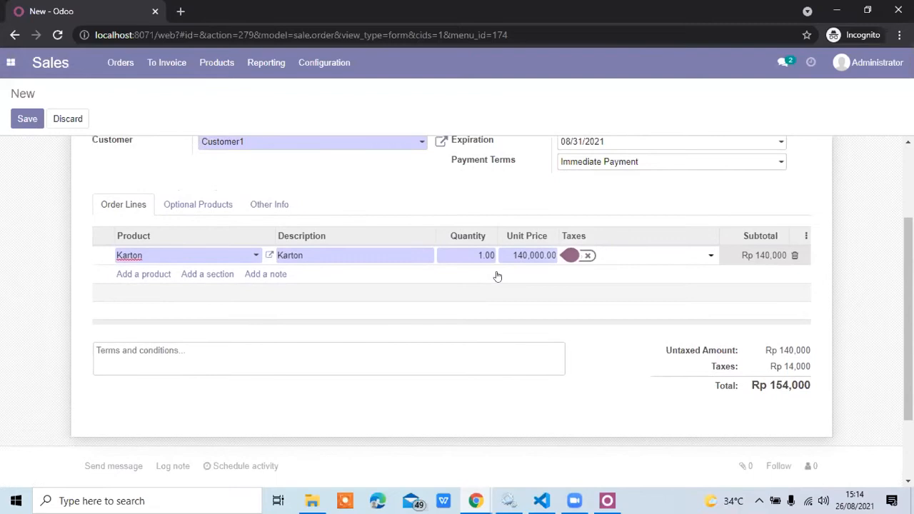
{"action": "scroll", "coordinate": [497, 276], "scroll_direction": "up", "scroll_amount": 2}
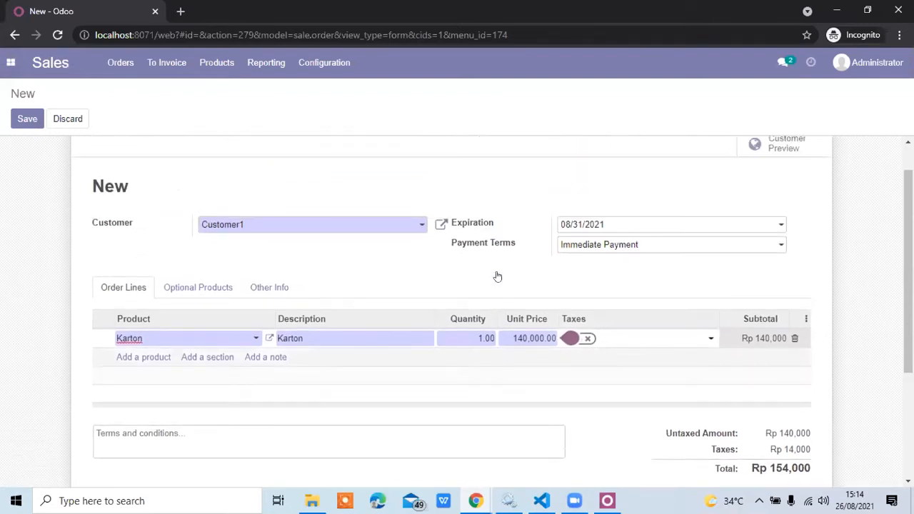
{"action": "scroll", "coordinate": [497, 276], "scroll_direction": "down", "scroll_amount": 2}
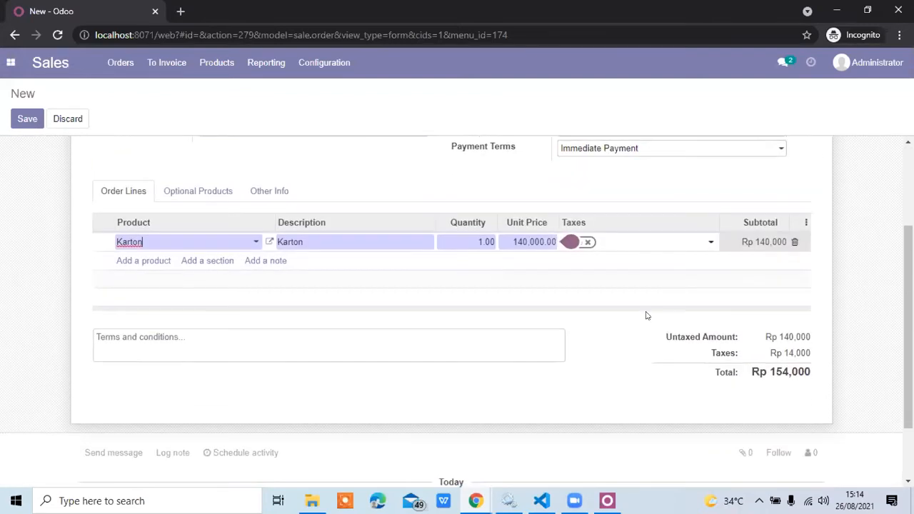
{"action": "scroll", "coordinate": [494, 298], "scroll_direction": "up", "scroll_amount": 3}
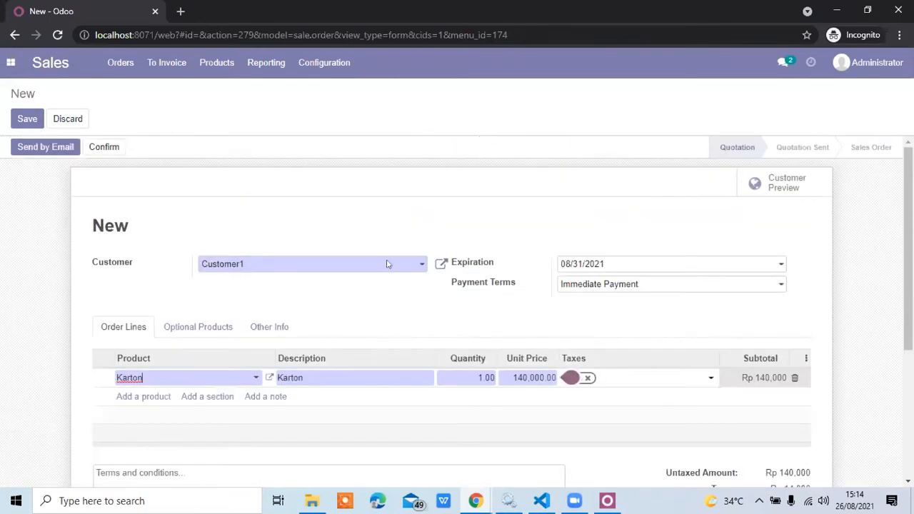
{"action": "left_click", "coordinate": [27, 119]}
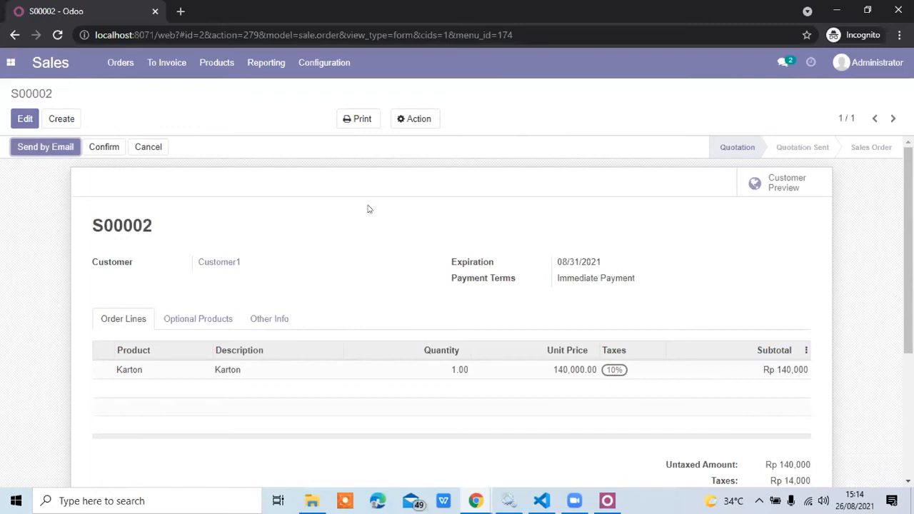
Reopen Customer1's quotation from the quotations list and print its Quotation / Order report.
{"action": "left_click", "coordinate": [49, 66]}
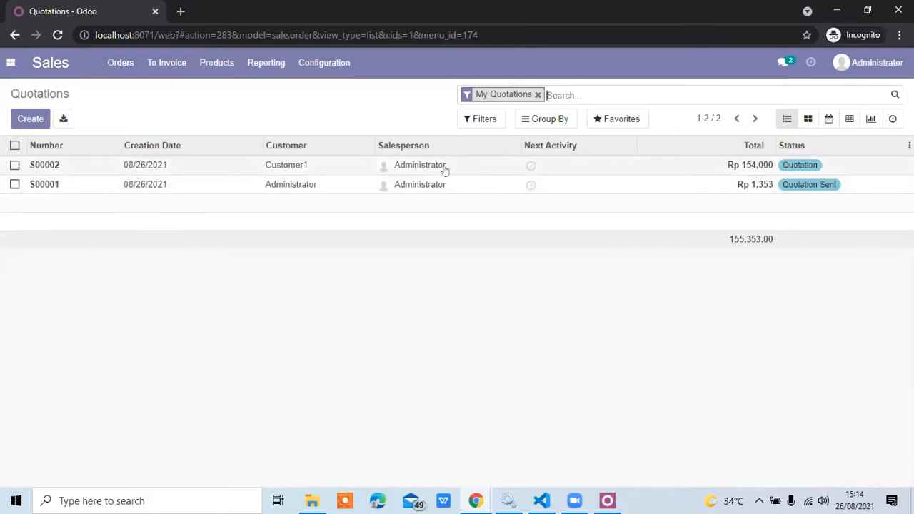
{"action": "left_click", "coordinate": [208, 170]}
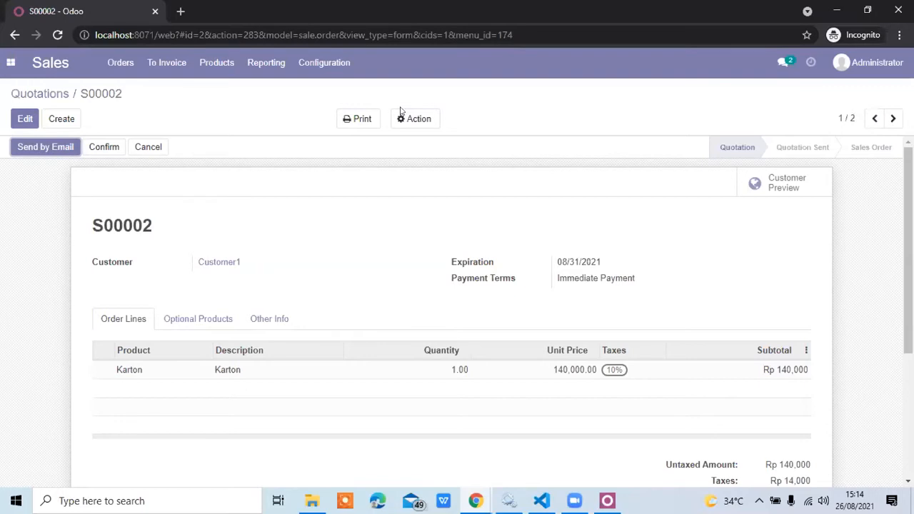
{"action": "left_click", "coordinate": [369, 118]}
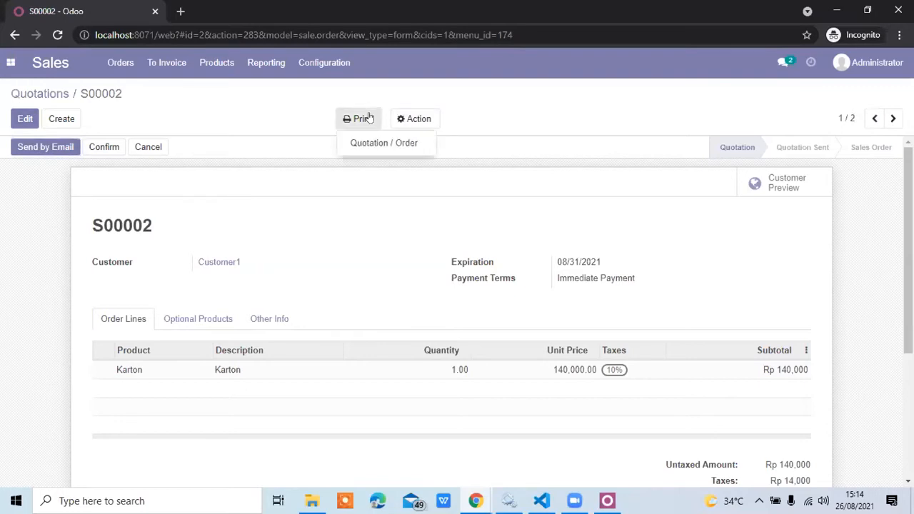
{"action": "left_click", "coordinate": [370, 142]}
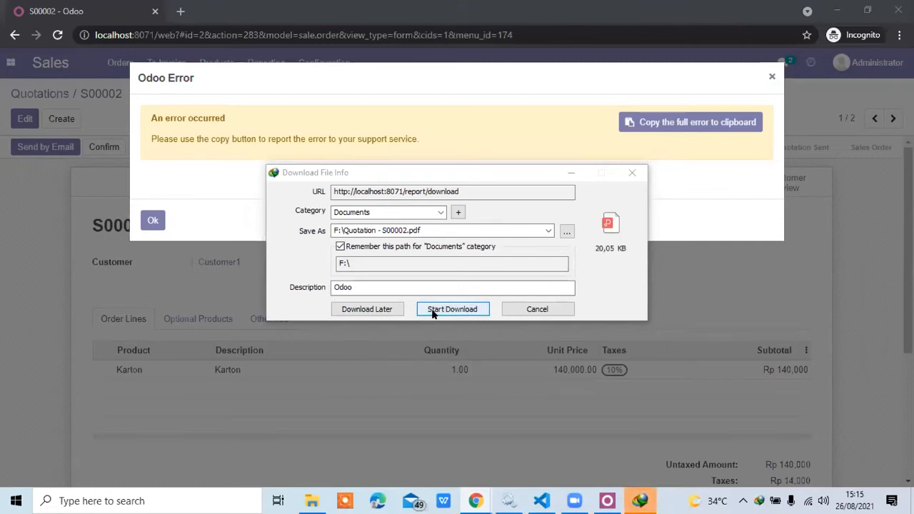
Set the Documents folder as the save location for the quotation PDF and start the download.
{"action": "left_click", "coordinate": [564, 240]}
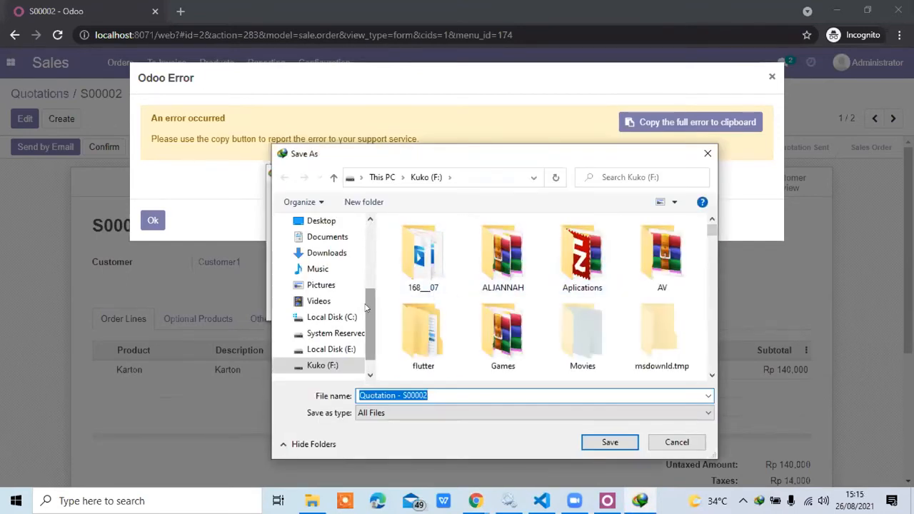
{"action": "left_click", "coordinate": [321, 242]}
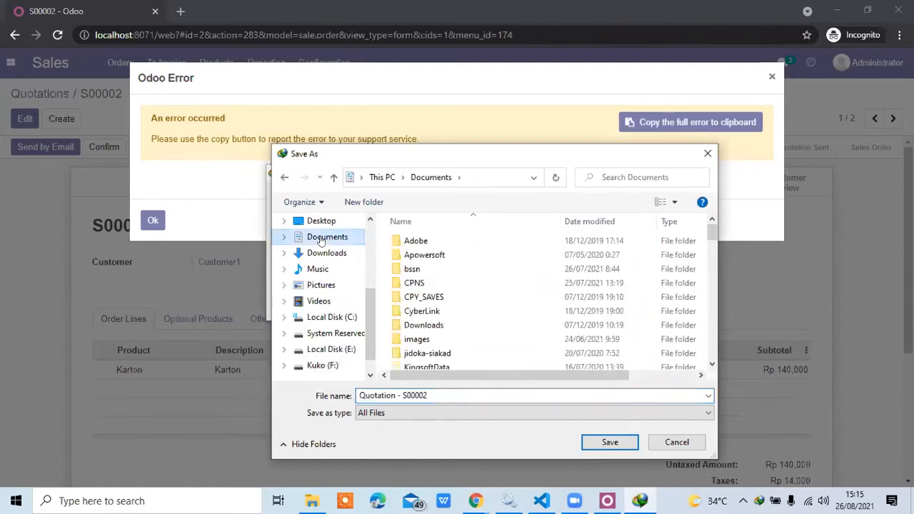
{"action": "left_click", "coordinate": [611, 442]}
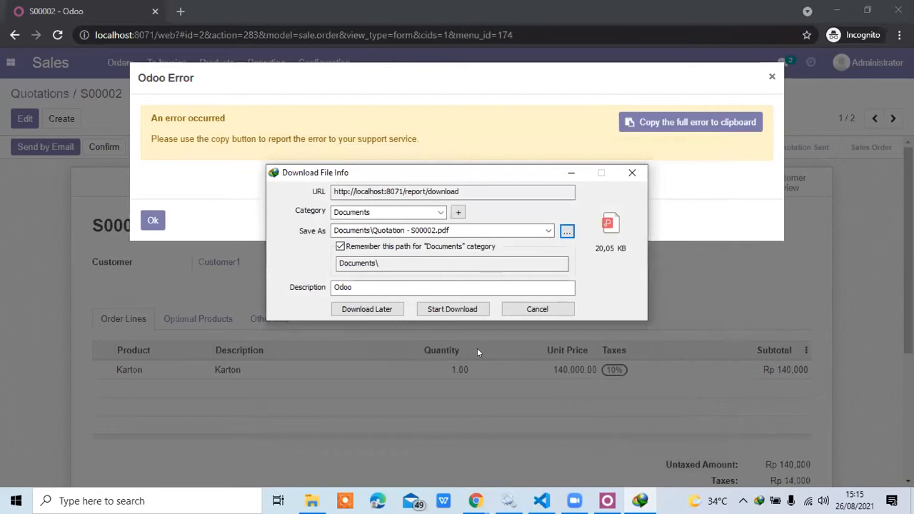
{"action": "left_click", "coordinate": [439, 314]}
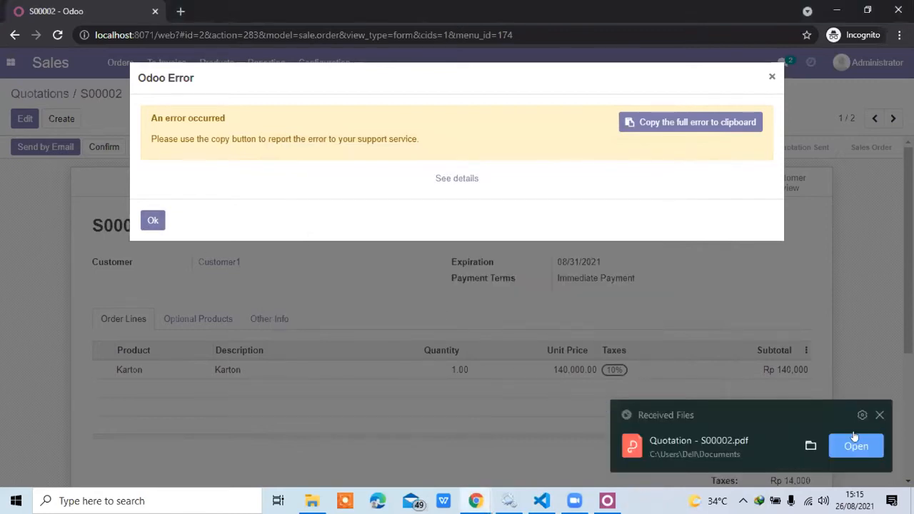
Examine the downloaded quotation PDF in WPS Office, return to Odoo in the browser and dismiss the error dialog.
{"action": "left_click", "coordinate": [155, 218]}
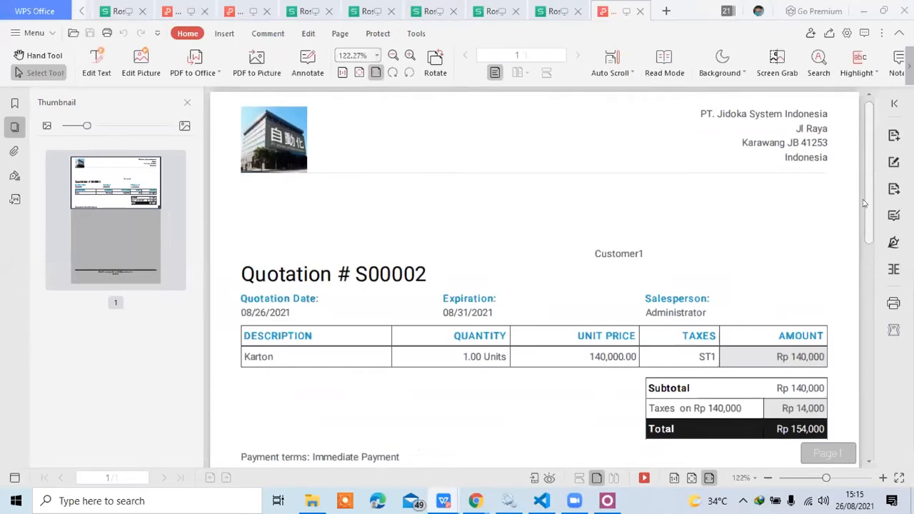
{"action": "scroll", "coordinate": [866, 163], "scroll_direction": "down", "scroll_amount": 5}
{"action": "scroll", "coordinate": [865, 163], "scroll_direction": "up", "scroll_amount": 5}
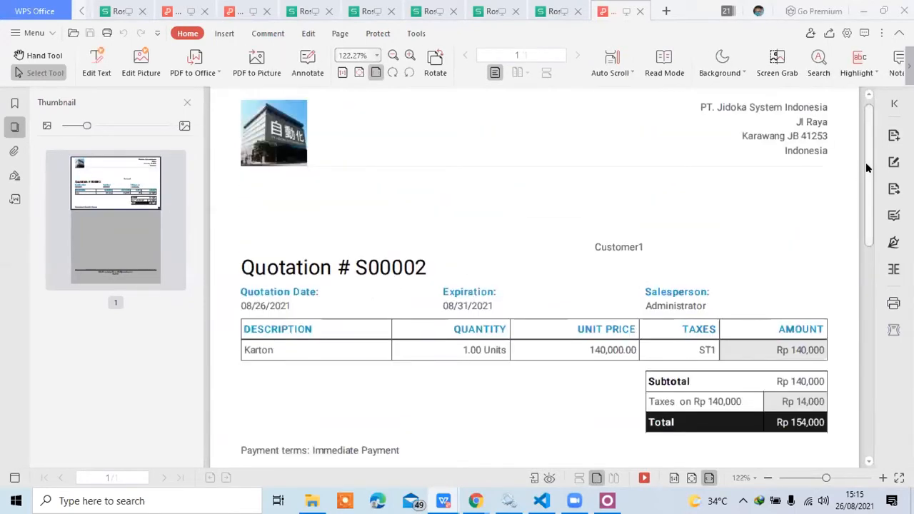
{"action": "key", "text": "alt+Tab"}
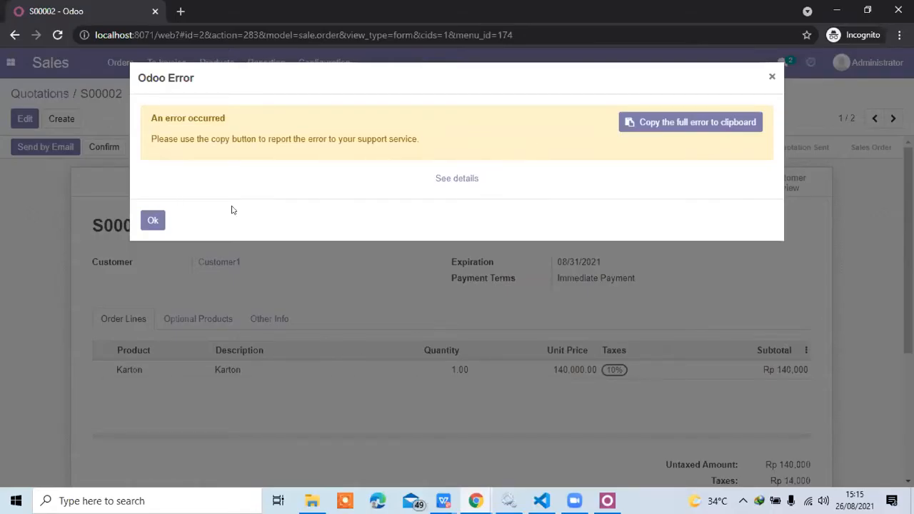
{"action": "left_click", "coordinate": [153, 220]}
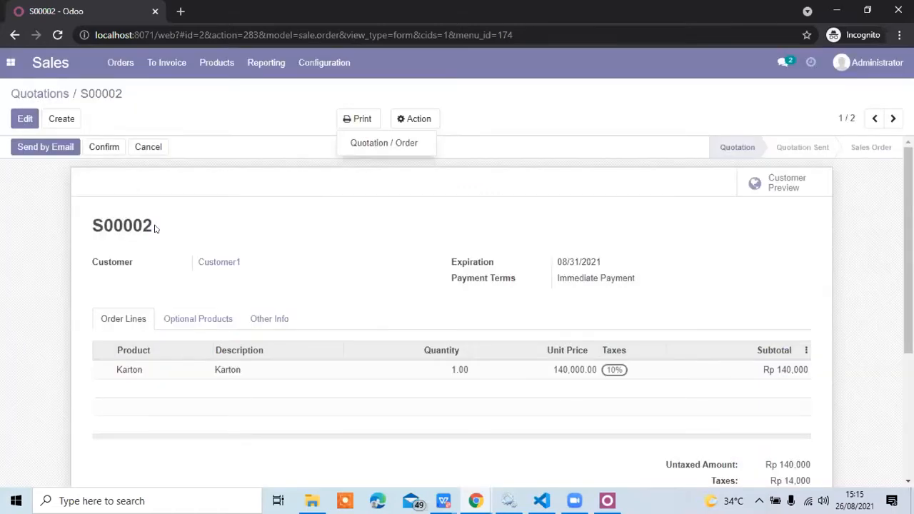
Review the email draft for Customer1's quotation and close the composer without sending it.
{"action": "left_click", "coordinate": [239, 155]}
{"action": "left_click", "coordinate": [47, 153]}
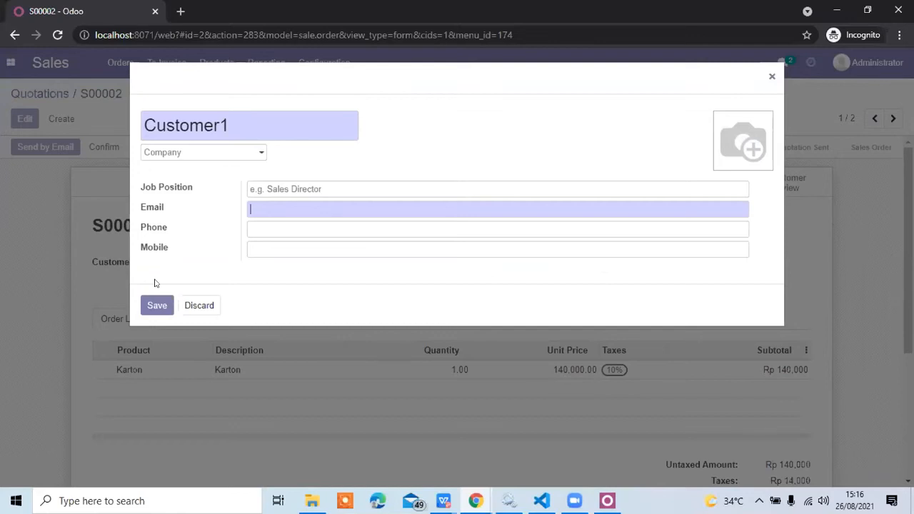
{"action": "left_click", "coordinate": [171, 306]}
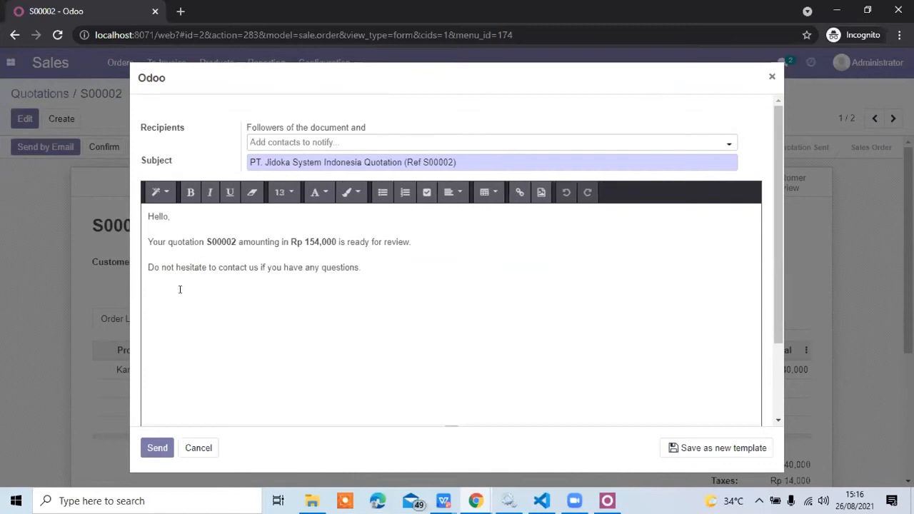
{"action": "left_click_drag", "start_coordinate": [285, 268], "coordinate": [156, 246]}
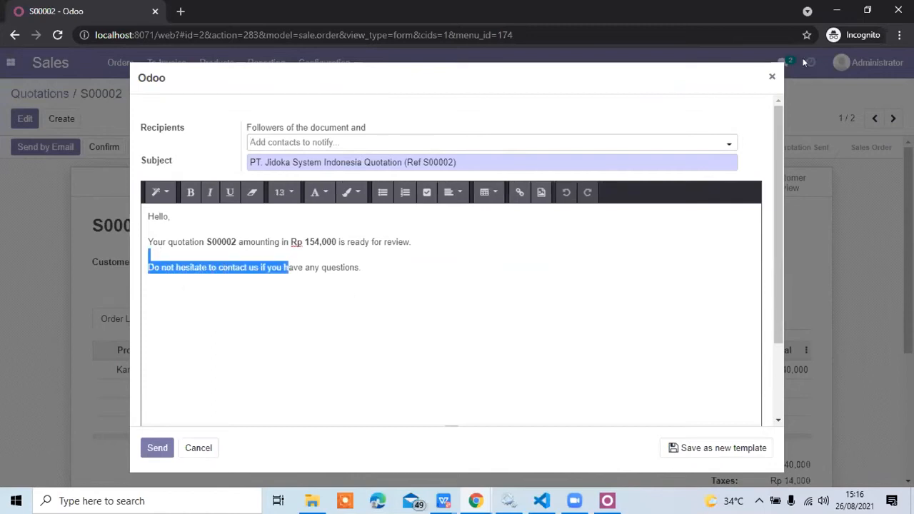
{"action": "left_click", "coordinate": [771, 76]}
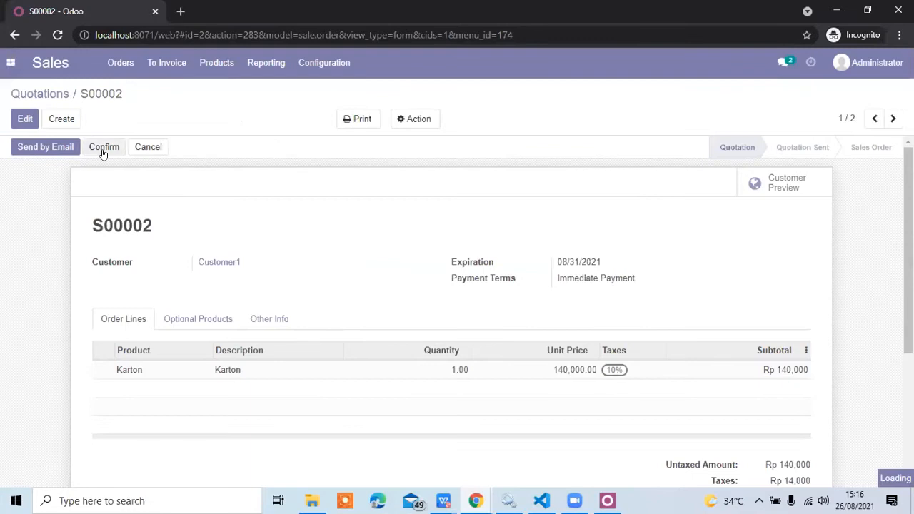
Confirm Customer1's quotation as a sales order and review its totals, activity log and print options.
{"action": "left_click", "coordinate": [100, 149]}
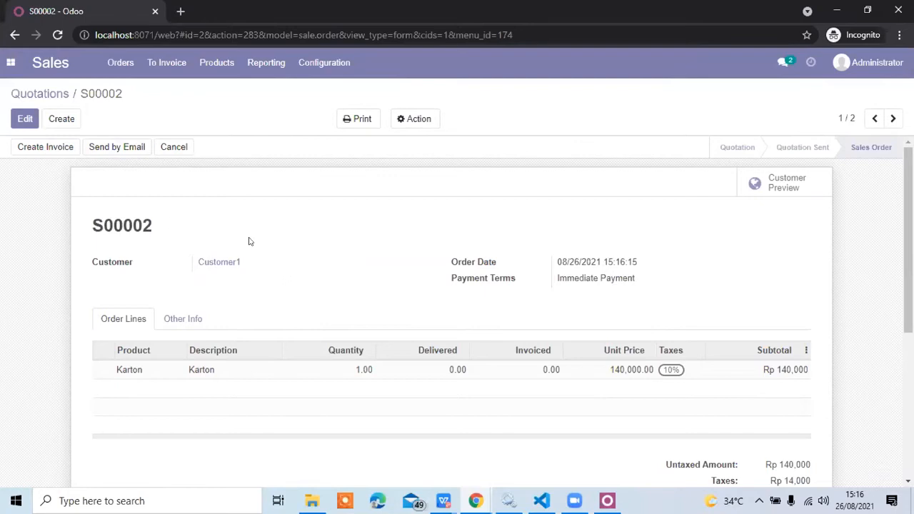
{"action": "scroll", "coordinate": [248, 242], "scroll_direction": "down", "scroll_amount": 3}
{"action": "scroll", "coordinate": [248, 242], "scroll_direction": "down", "scroll_amount": 1}
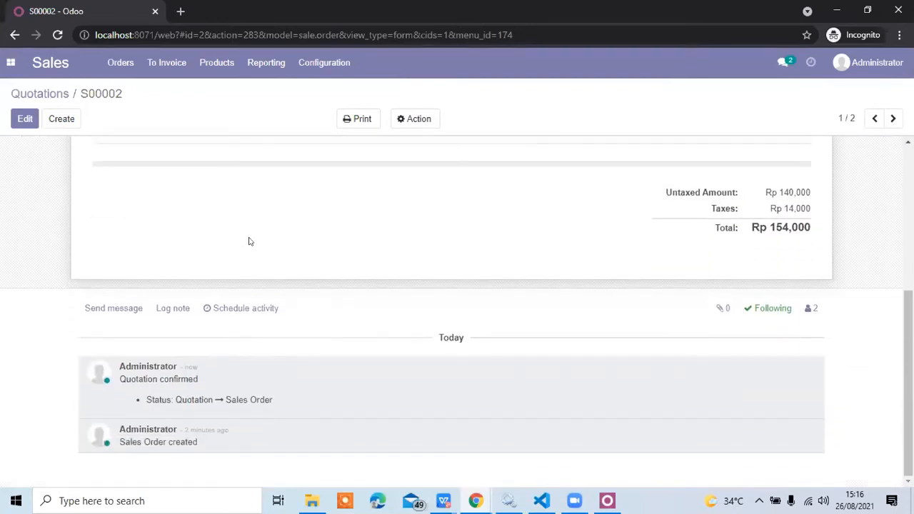
{"action": "scroll", "coordinate": [248, 241], "scroll_direction": "up", "scroll_amount": 4}
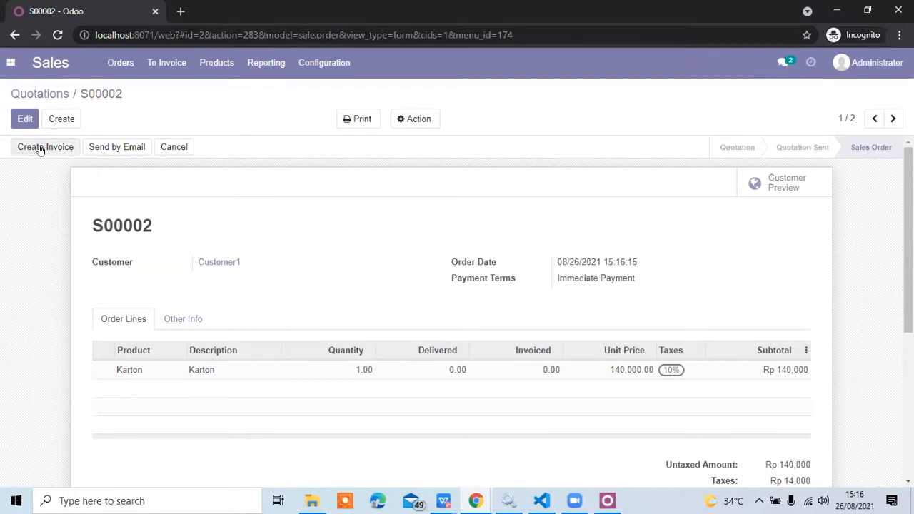
{"action": "left_click", "coordinate": [354, 122]}
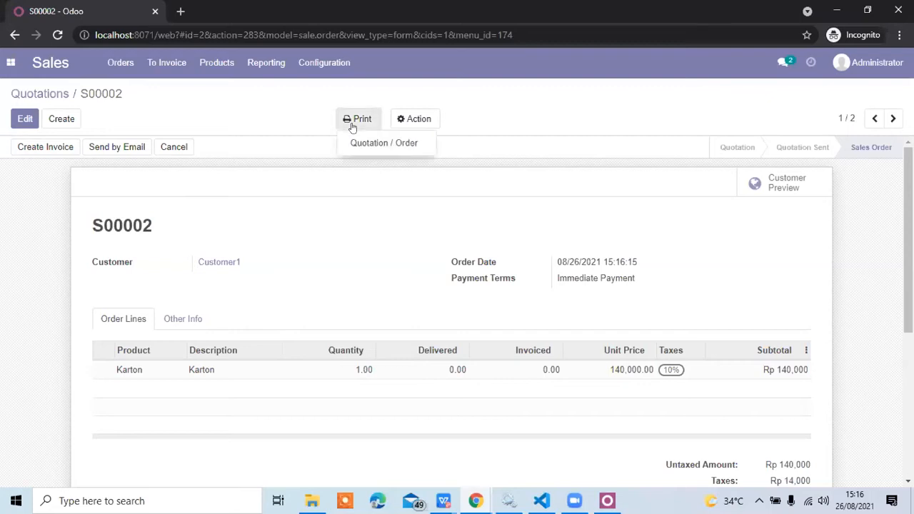
{"action": "left_click", "coordinate": [522, 112]}
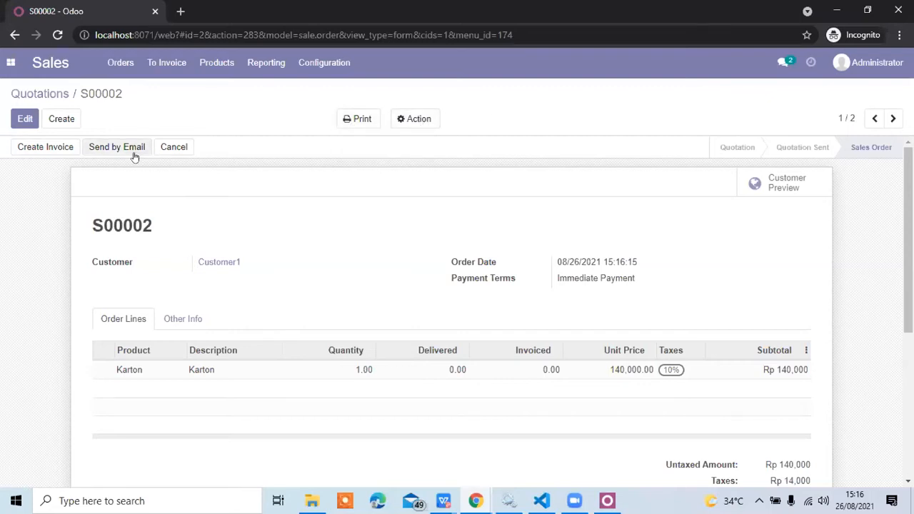
Try to create and view a regular invoice from Customer1's sales order, and close the invoice dialog.
{"action": "left_click", "coordinate": [44, 149]}
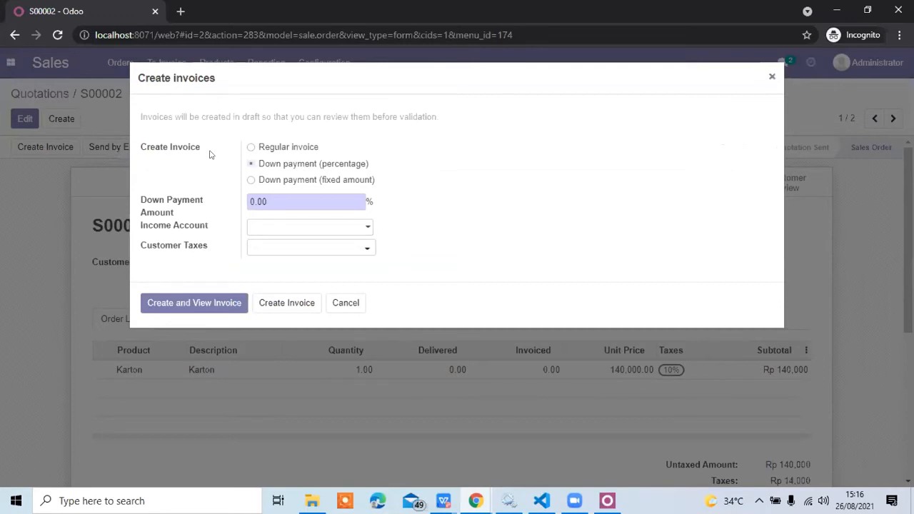
{"action": "left_click", "coordinate": [259, 147]}
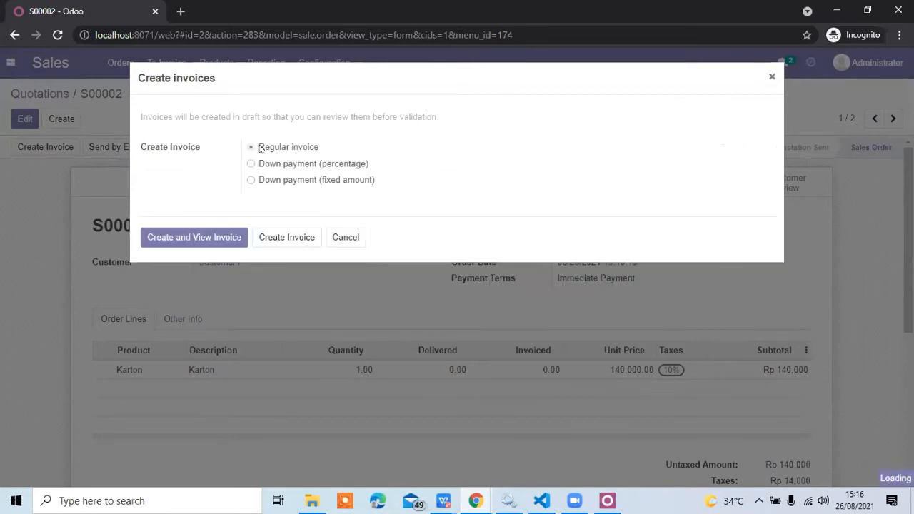
{"action": "left_click", "coordinate": [222, 241]}
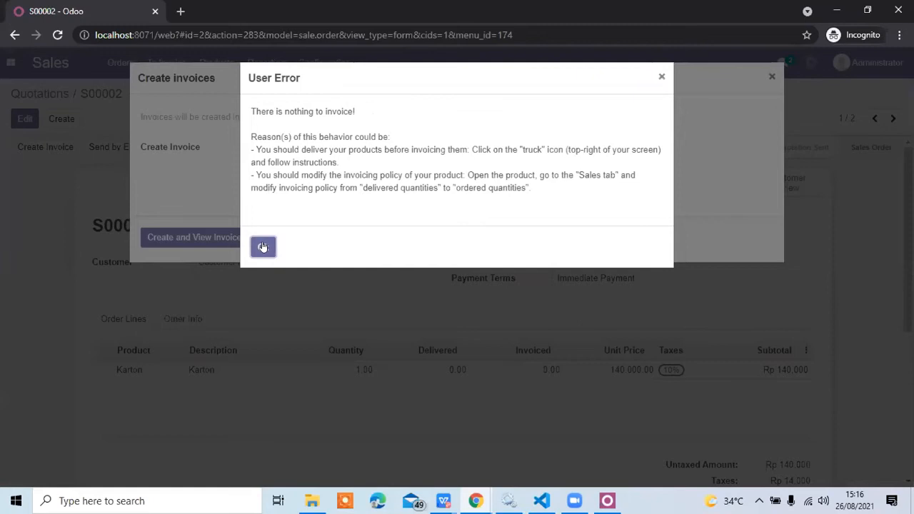
{"action": "left_click", "coordinate": [263, 246]}
{"action": "left_click", "coordinate": [273, 238]}
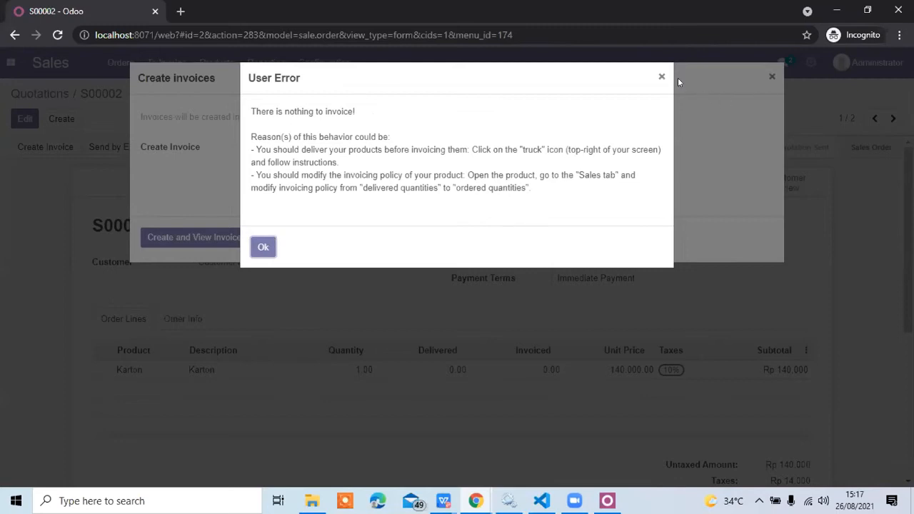
{"action": "left_click", "coordinate": [660, 76]}
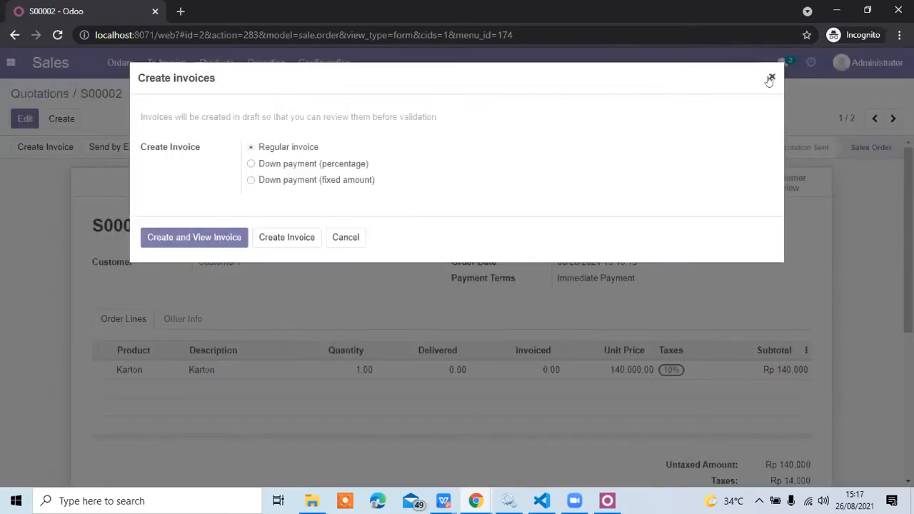
{"action": "left_click", "coordinate": [771, 78]}
Review the sales order, reopen it from the sales orders list, and examine its order line, totals and available actions.
{"action": "scroll", "coordinate": [472, 251], "scroll_direction": "down", "scroll_amount": 1}
{"action": "scroll", "coordinate": [472, 251], "scroll_direction": "up", "scroll_amount": 1}
{"action": "scroll", "coordinate": [472, 251], "scroll_direction": "down", "scroll_amount": 1}
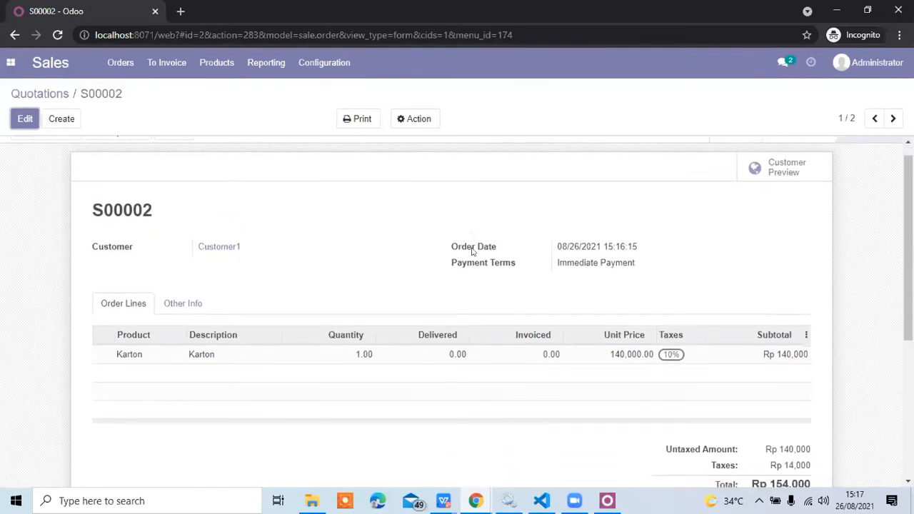
{"action": "scroll", "coordinate": [472, 251], "scroll_direction": "down", "scroll_amount": 4}
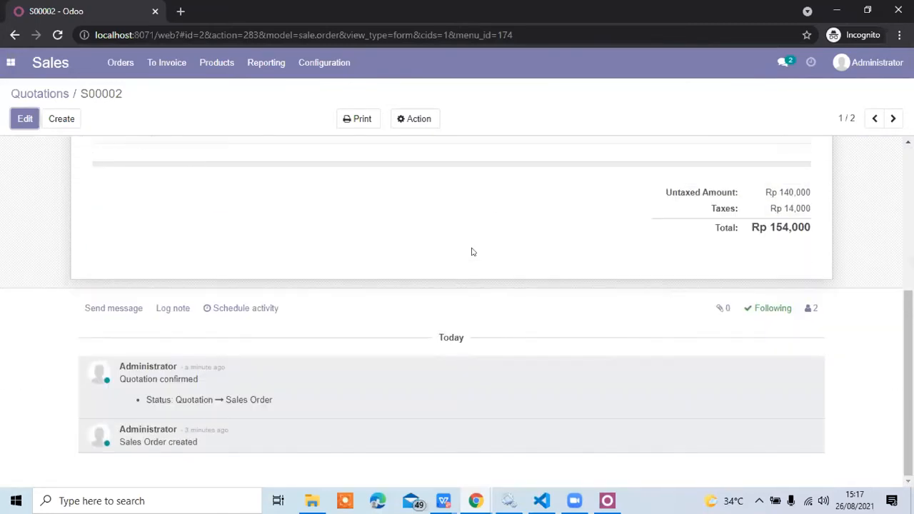
{"action": "scroll", "coordinate": [471, 251], "scroll_direction": "up", "scroll_amount": 4}
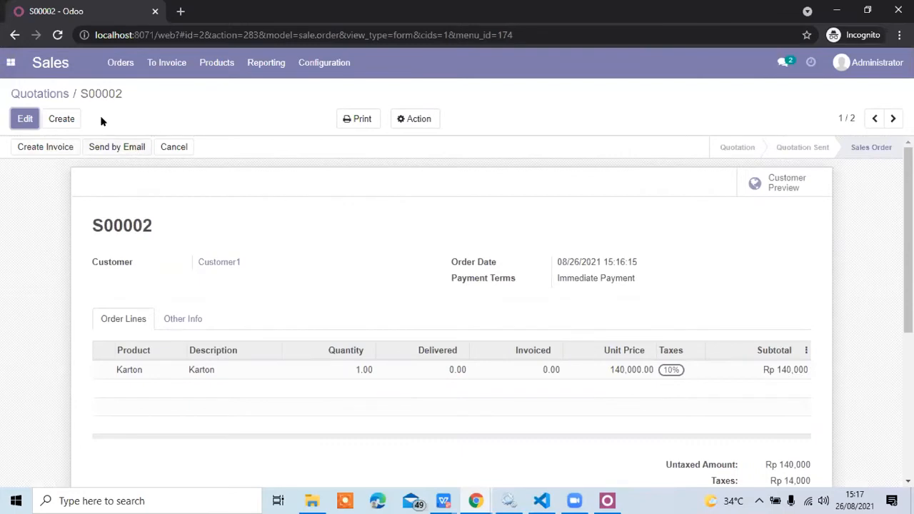
{"action": "left_click", "coordinate": [159, 63]}
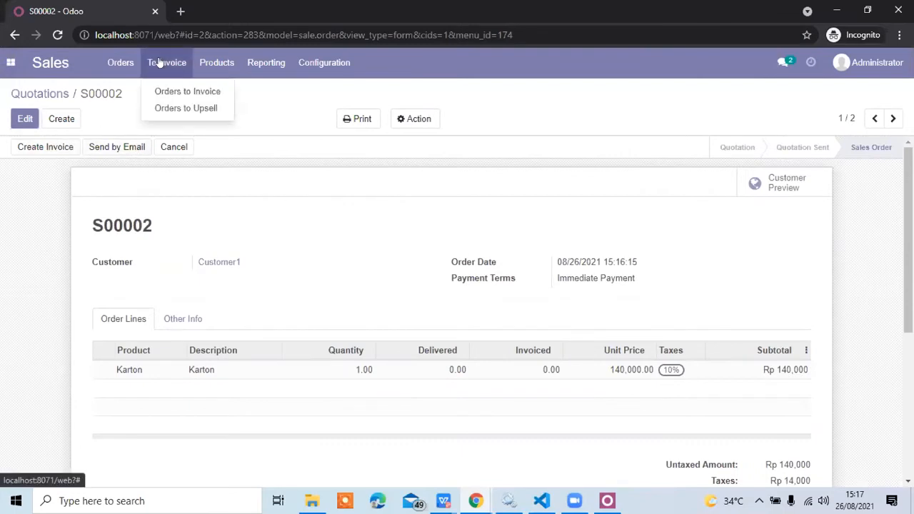
{"action": "left_click", "coordinate": [123, 65]}
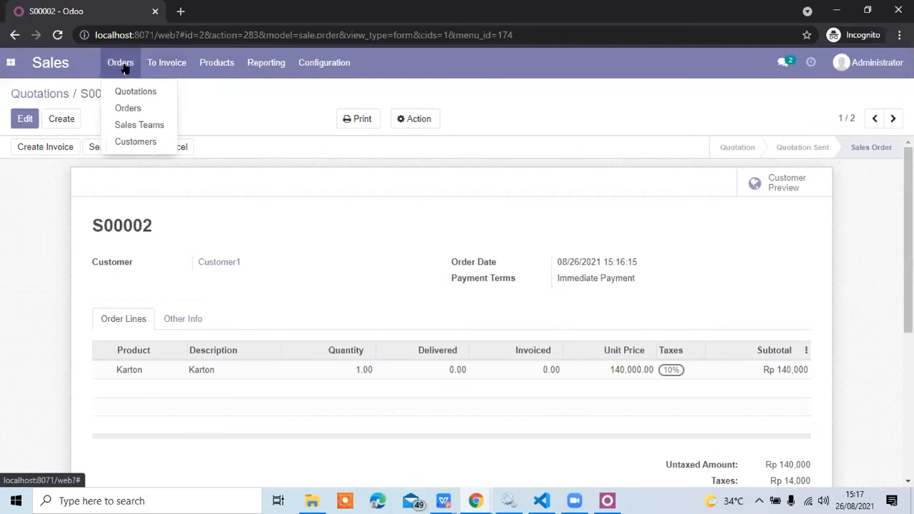
{"action": "left_click", "coordinate": [125, 108]}
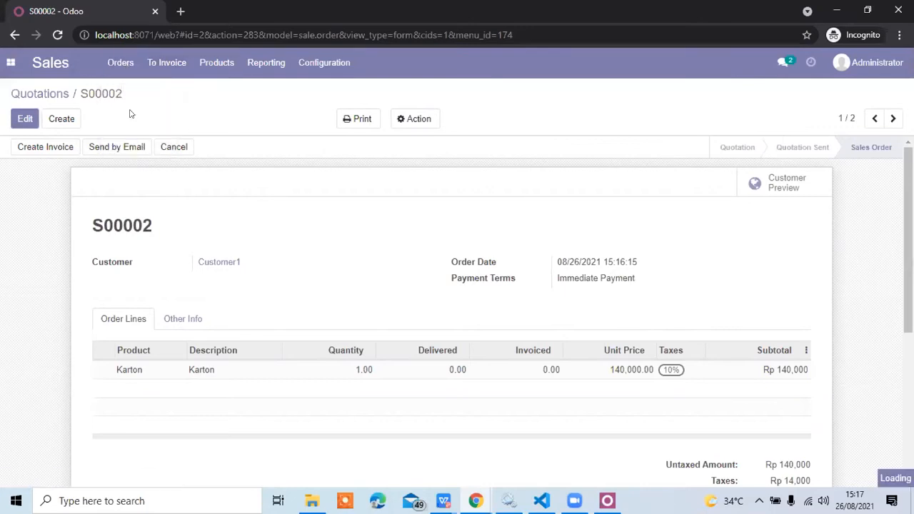
{"action": "left_click", "coordinate": [309, 169]}
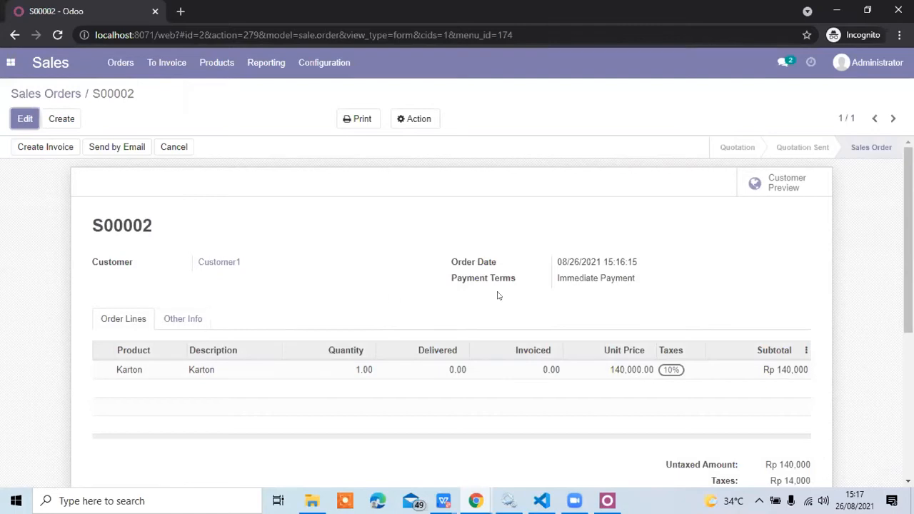
{"action": "scroll", "coordinate": [498, 295], "scroll_direction": "down", "scroll_amount": 3}
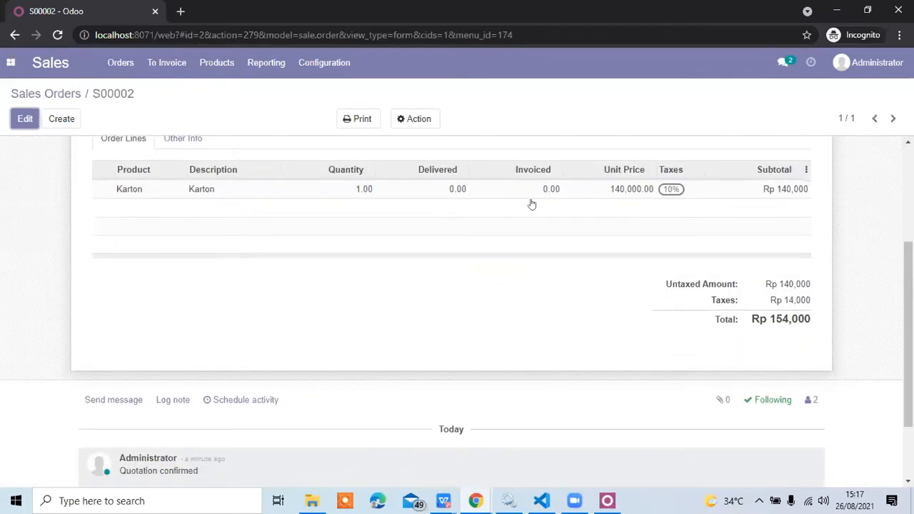
{"action": "left_click", "coordinate": [421, 117]}
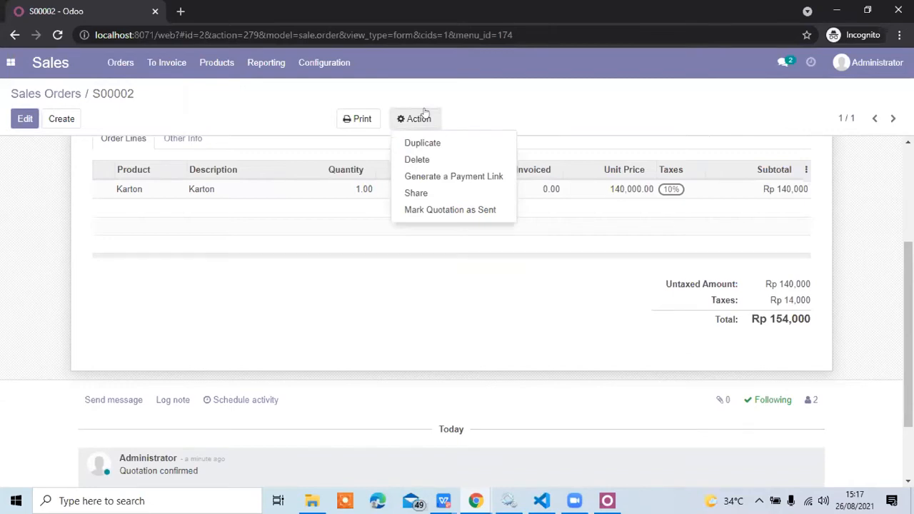
{"action": "left_click", "coordinate": [345, 253]}
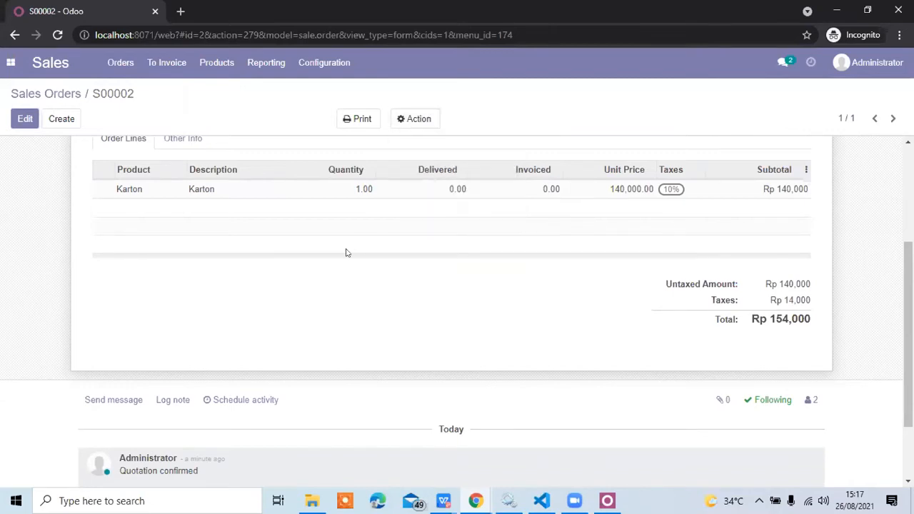
{"action": "scroll", "coordinate": [346, 253], "scroll_direction": "up", "scroll_amount": 3}
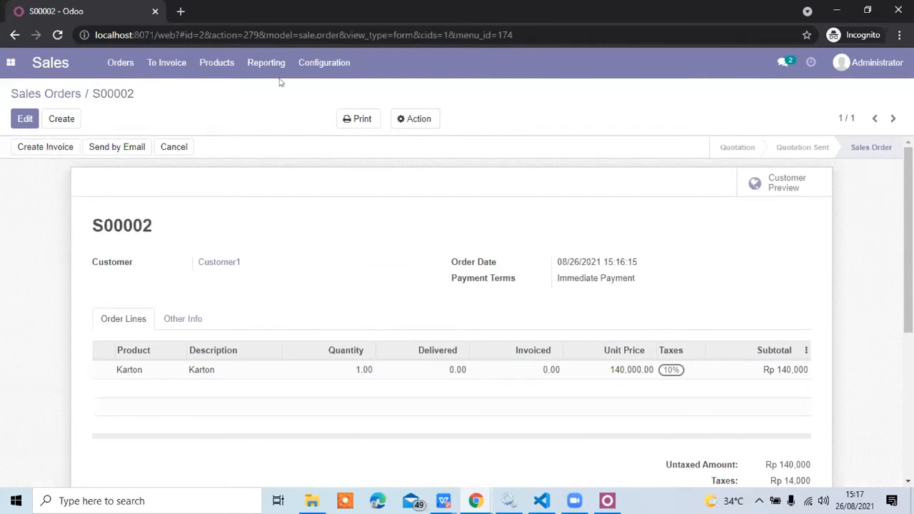
Switch to the Invoicing app and check the list of customer invoices.
{"action": "left_click", "coordinate": [124, 63]}
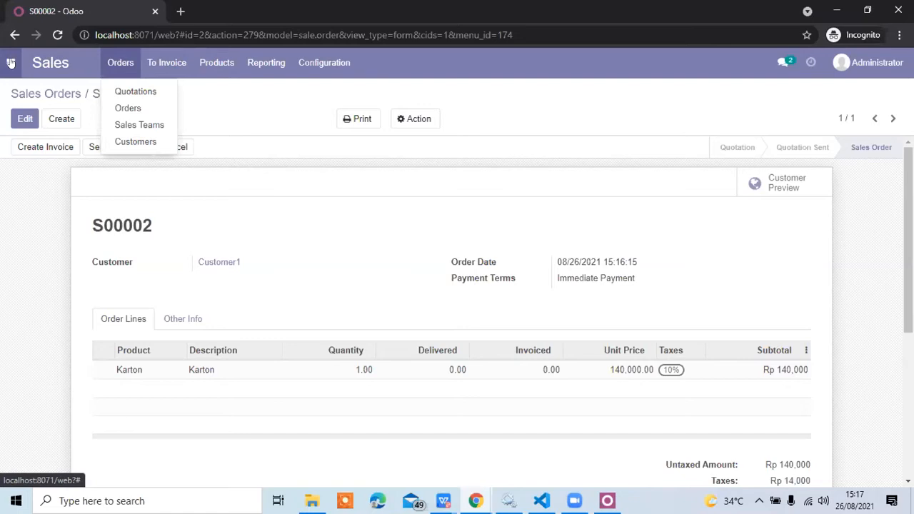
{"action": "left_click", "coordinate": [11, 64]}
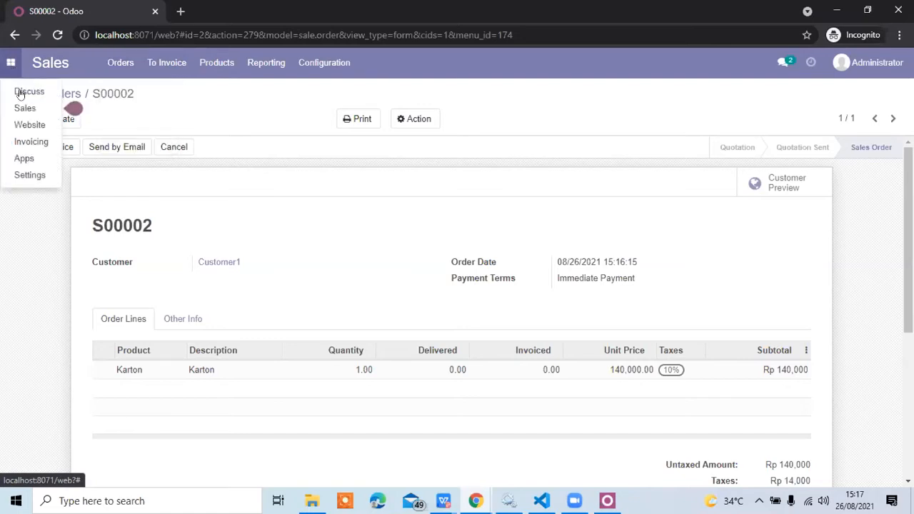
{"action": "left_click", "coordinate": [30, 140]}
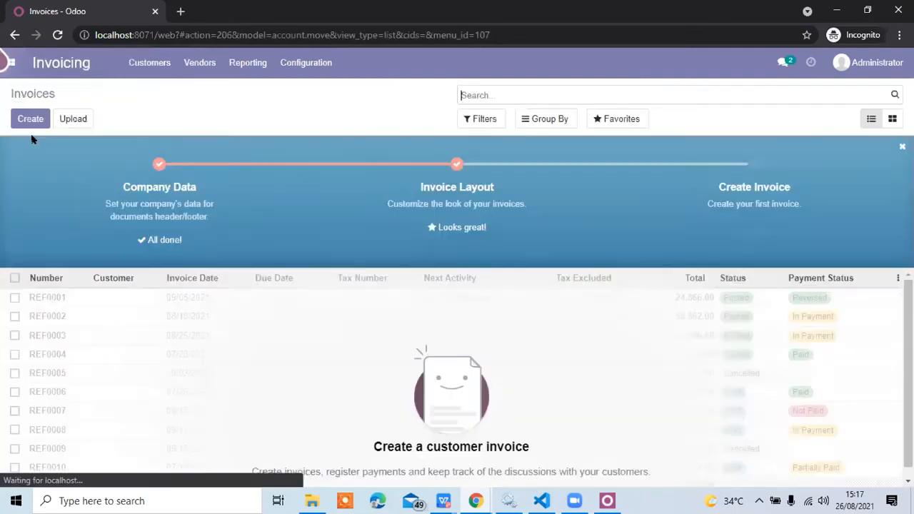
{"action": "left_click", "coordinate": [157, 74]}
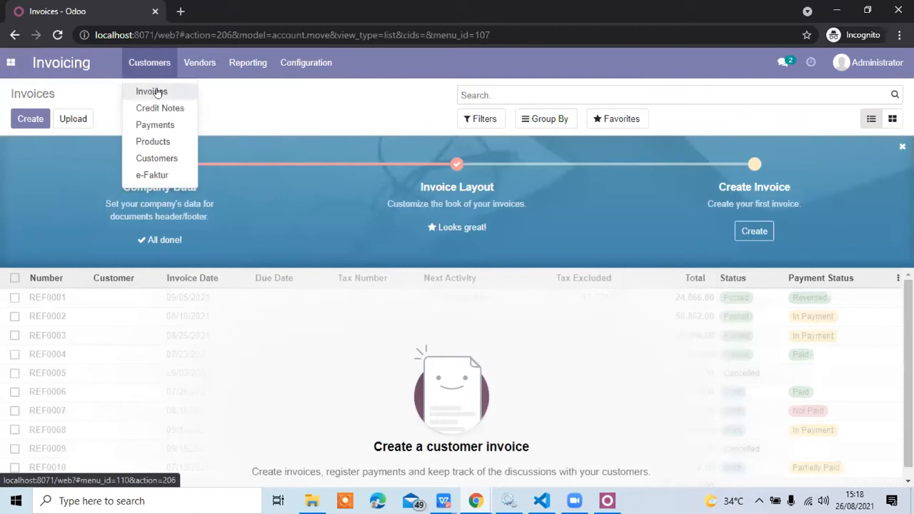
{"action": "left_click", "coordinate": [151, 91]}
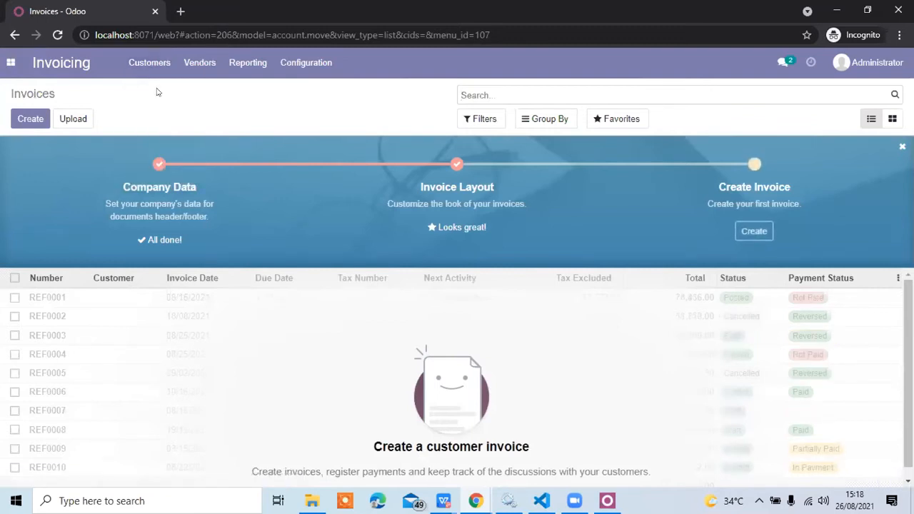
Open Customer1's sales order in the Sales app and set the Karton line's delivered quantity to 1, saving the order.
{"action": "left_click", "coordinate": [10, 63]}
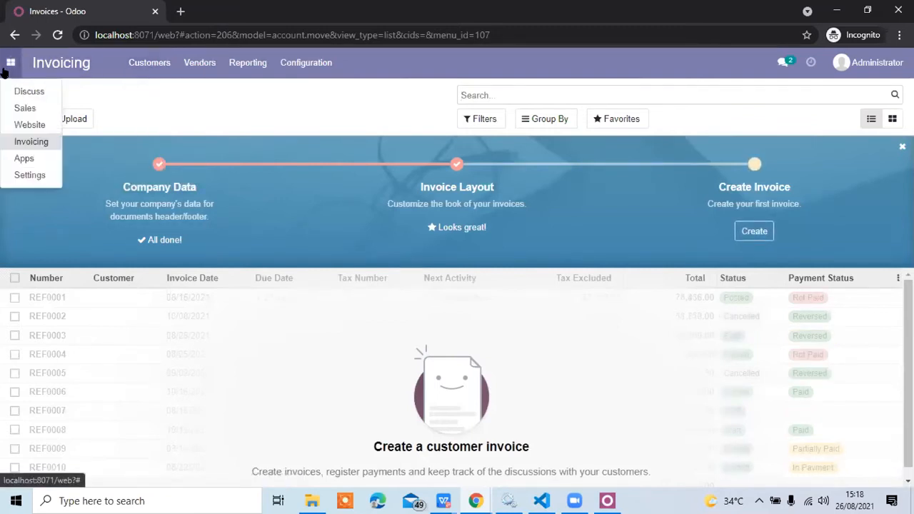
{"action": "left_click", "coordinate": [27, 108]}
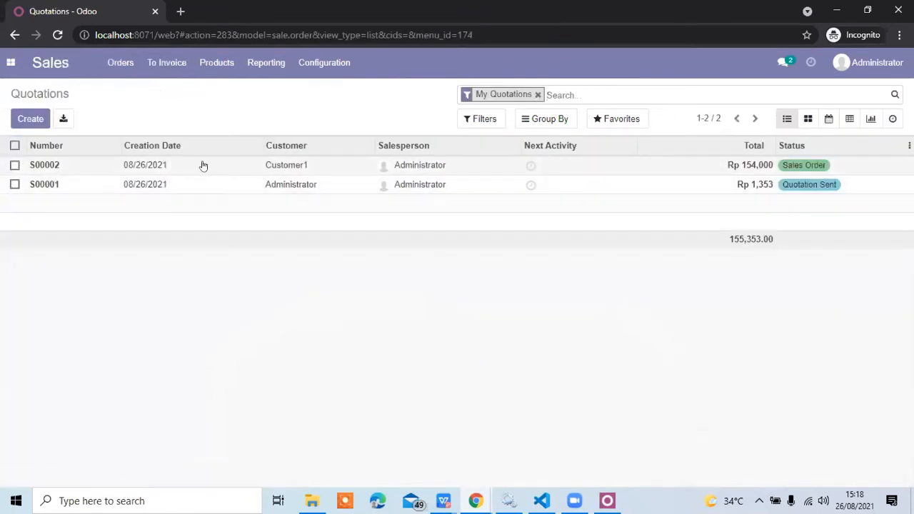
{"action": "left_click", "coordinate": [203, 165]}
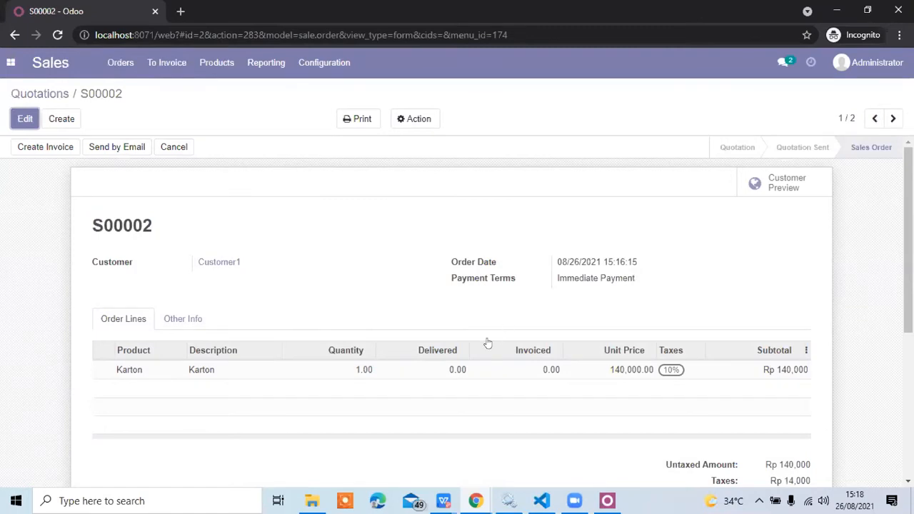
{"action": "scroll", "coordinate": [445, 373], "scroll_direction": "down", "scroll_amount": 1}
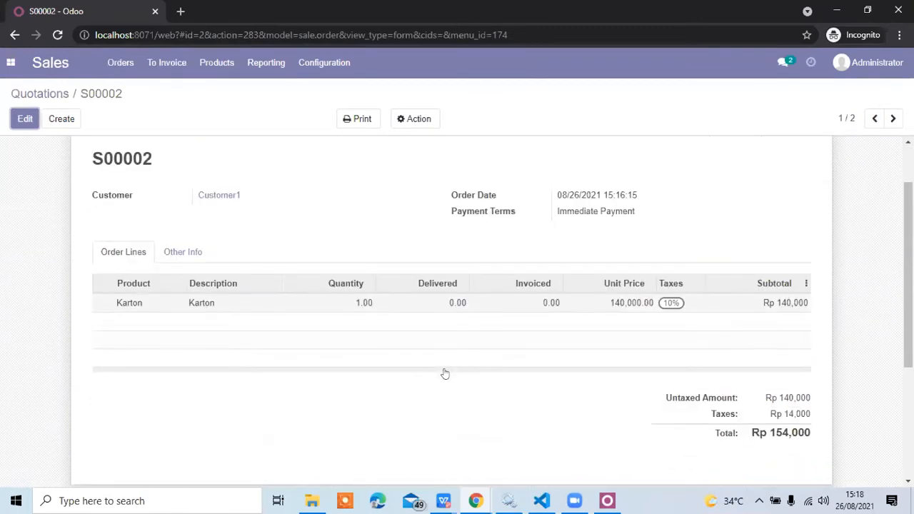
{"action": "left_click", "coordinate": [25, 119]}
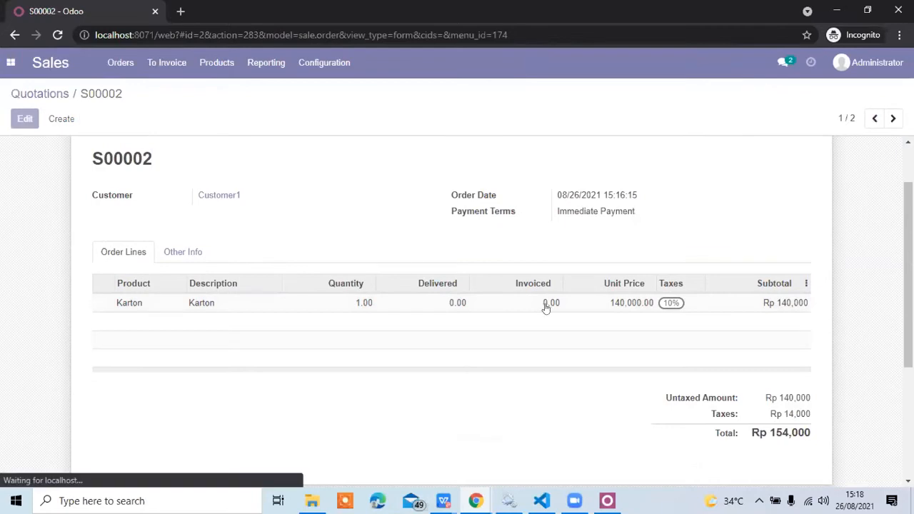
{"action": "left_click", "coordinate": [427, 305]}
{"action": "left_click", "coordinate": [440, 306]}
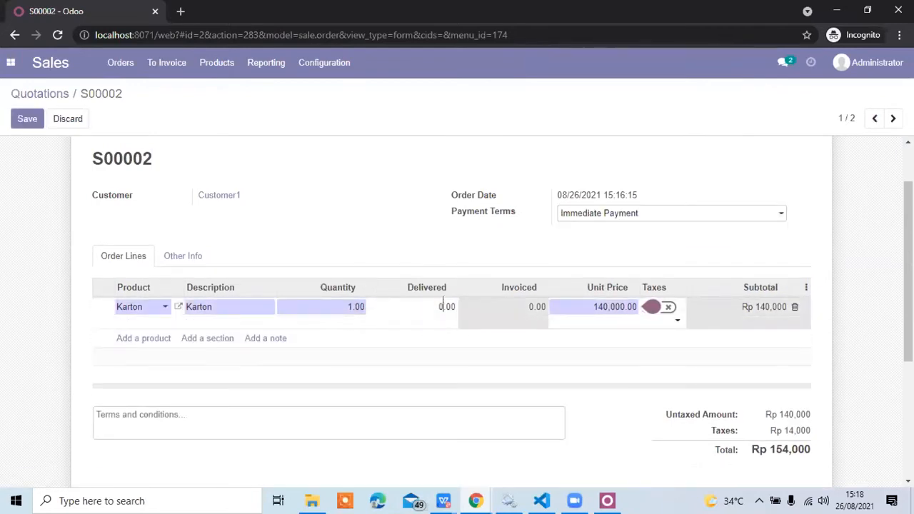
{"action": "key", "text": "BackSpace"}
{"action": "type", "text": "1"}
{"action": "left_click", "coordinate": [17, 125]}
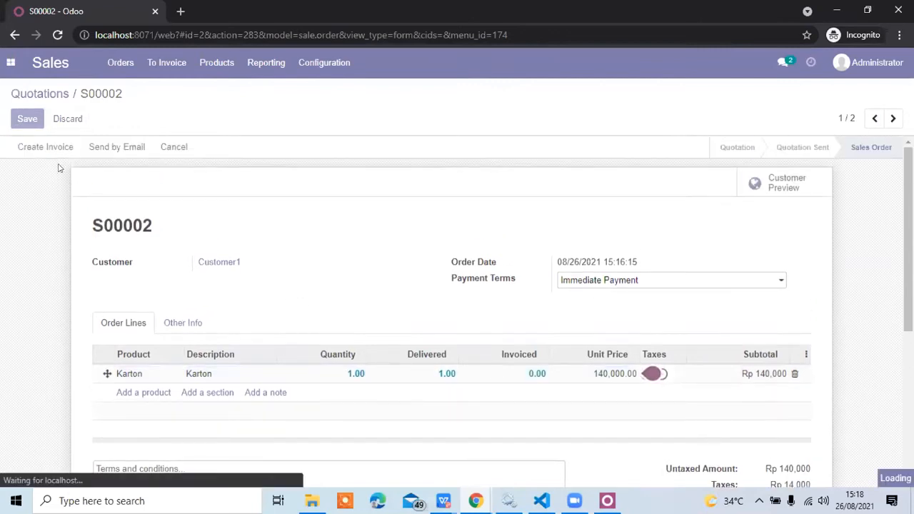
Create a regular invoice from Customer1's sales order and confirm the draft invoice.
{"action": "left_click", "coordinate": [46, 146]}
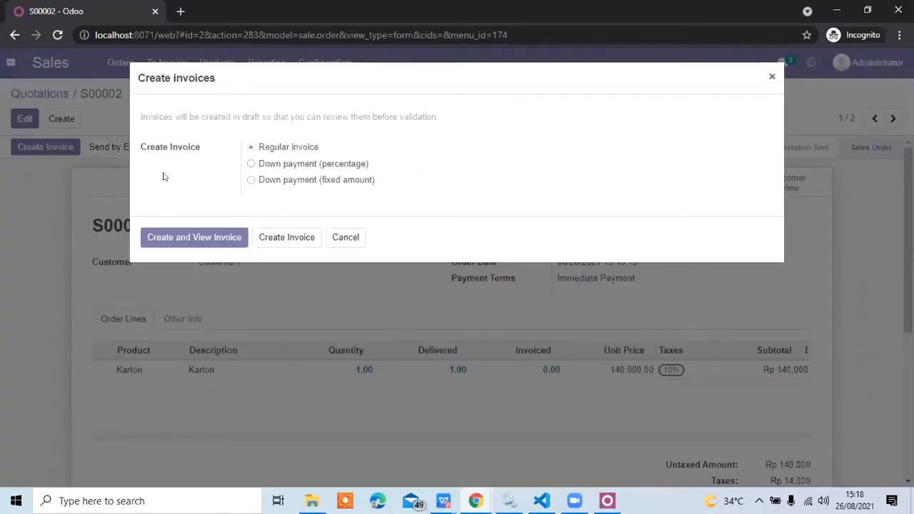
{"action": "left_click", "coordinate": [176, 238]}
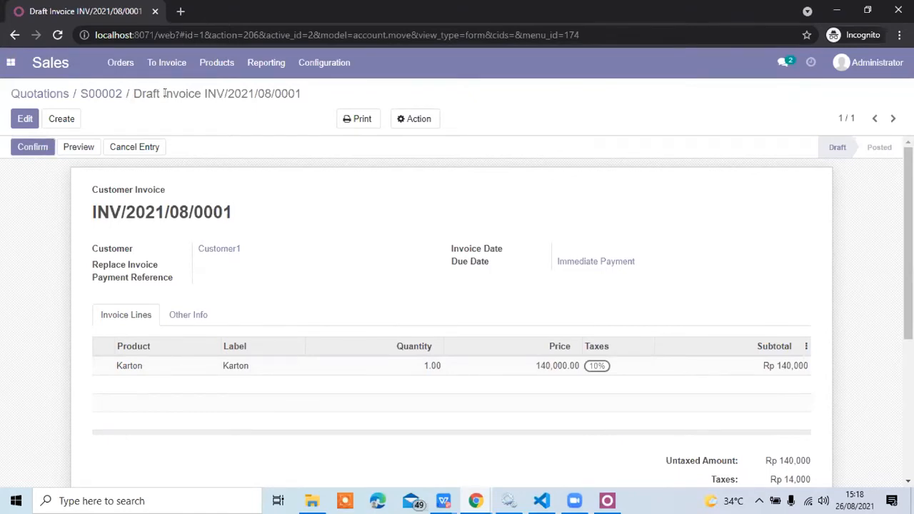
{"action": "left_click", "coordinate": [16, 149]}
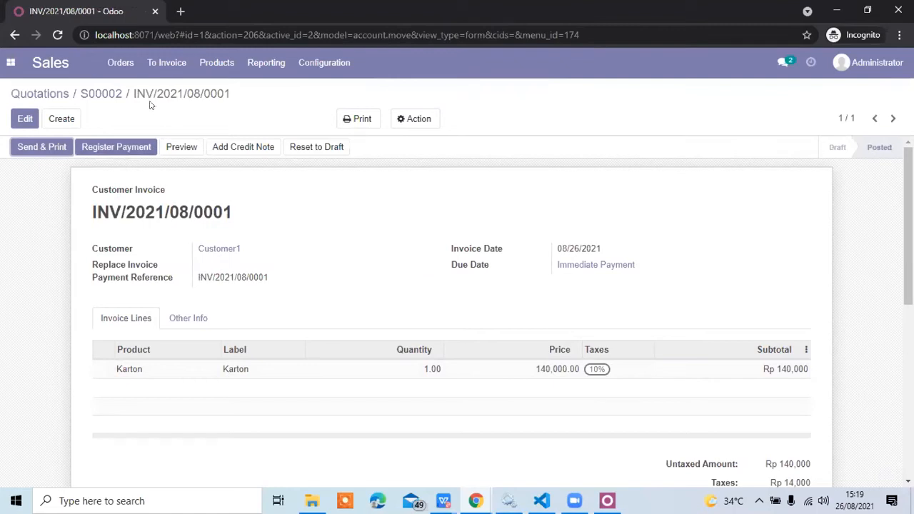
Open Customer1's posted invoice in the Invoicing app and start registering its payment with the Bank journal.
{"action": "left_click", "coordinate": [10, 63]}
{"action": "left_click", "coordinate": [21, 143]}
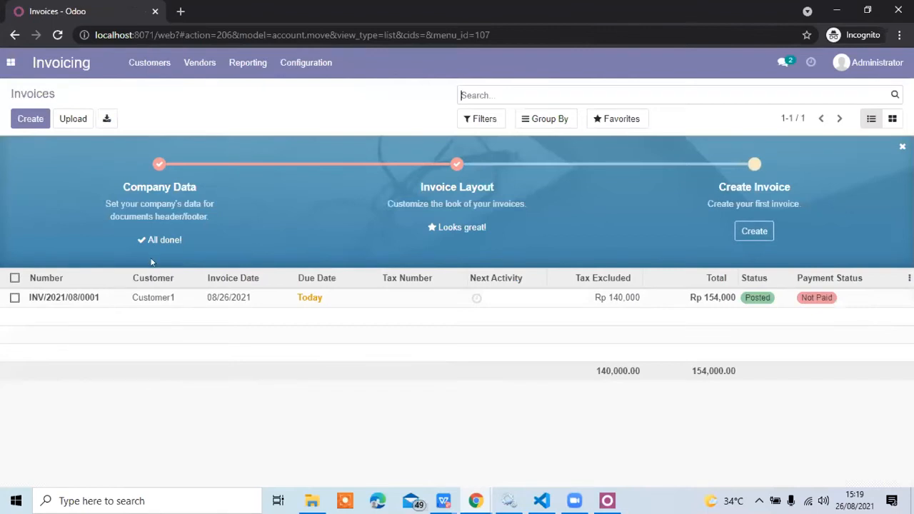
{"action": "left_click", "coordinate": [117, 297]}
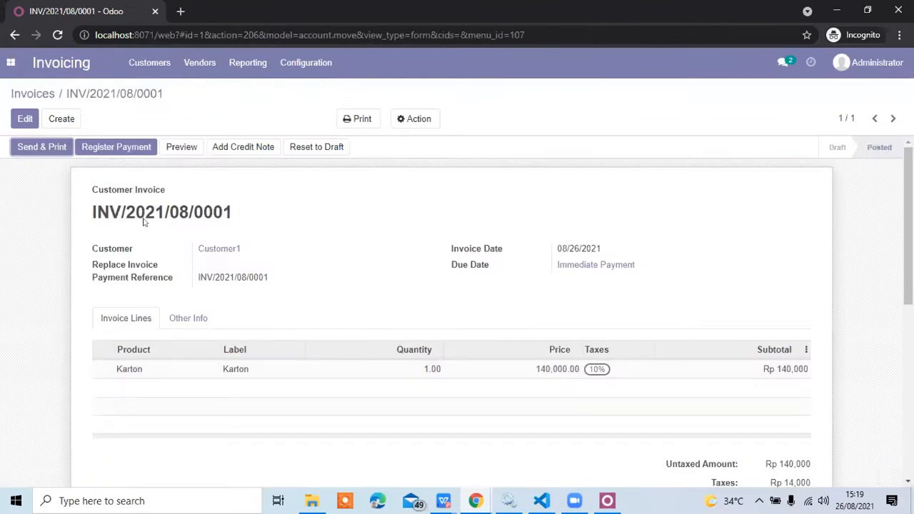
{"action": "left_click", "coordinate": [109, 146]}
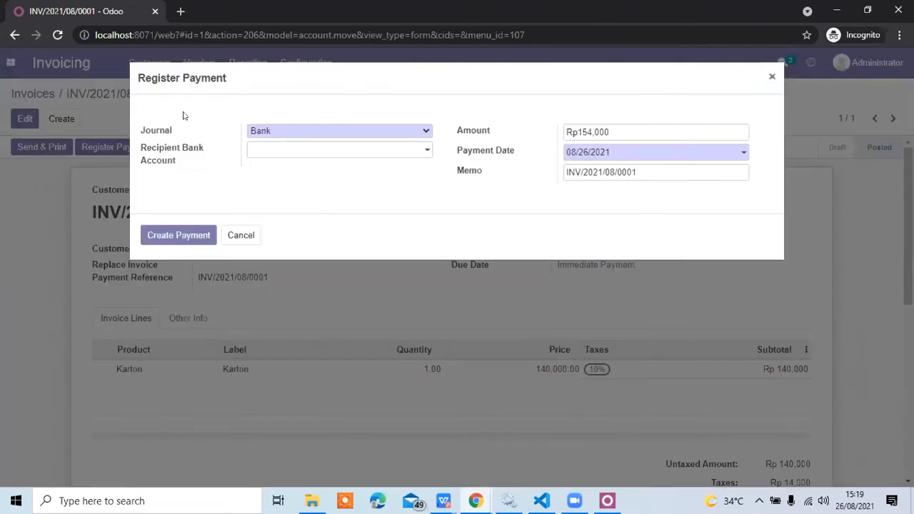
{"action": "left_click", "coordinate": [302, 132]}
{"action": "left_click", "coordinate": [301, 133]}
Start a new recipient bank account for the payment, entering the account number and PT. Jidoka System Indonesia as account holder.
{"action": "left_click", "coordinate": [309, 150]}
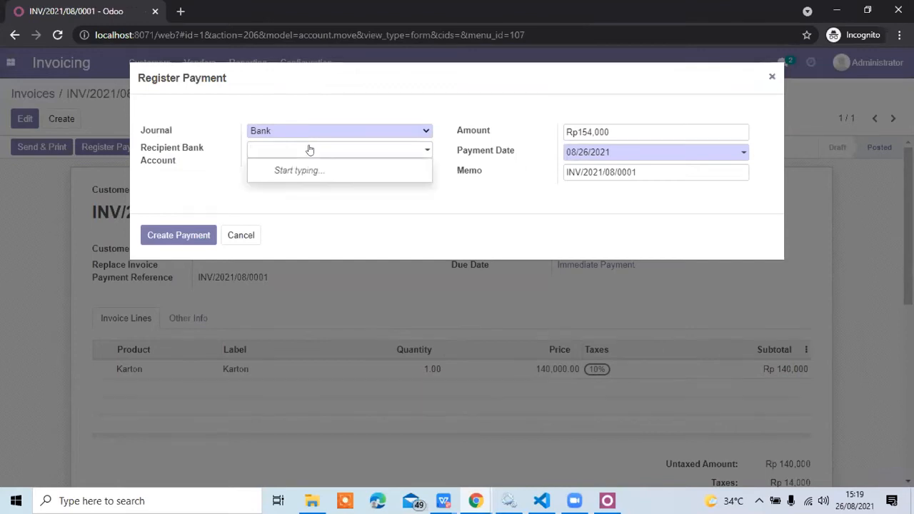
{"action": "type", "text": "BNI"}
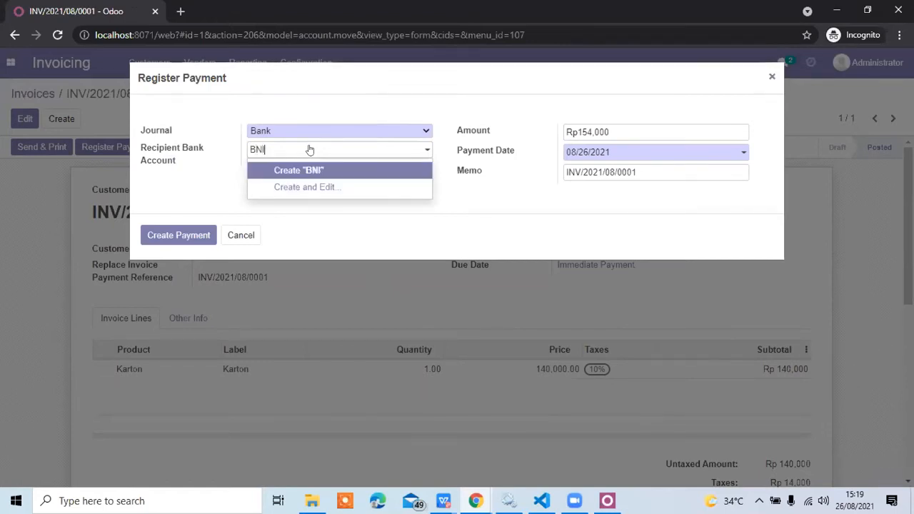
{"action": "key", "text": "Return"}
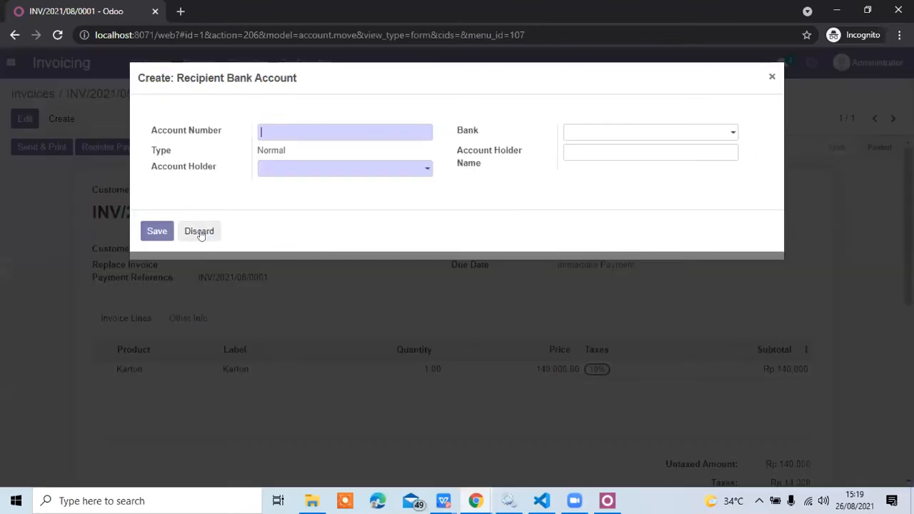
{"action": "type", "text": "3123"}
{"action": "left_click", "coordinate": [303, 169]}
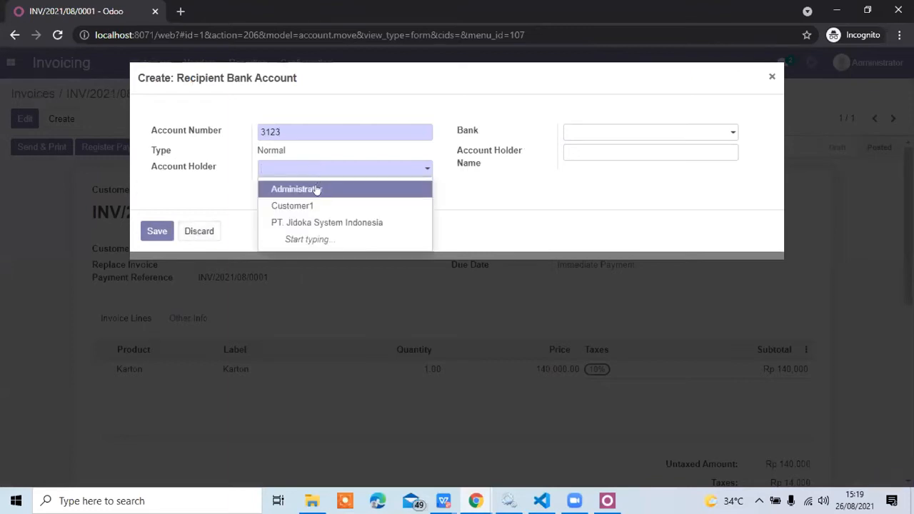
{"action": "left_click", "coordinate": [314, 222]}
Complete the recipient account with bank BNI and account holder name BNI JIDOKA, and create the invoice payment.
{"action": "left_click", "coordinate": [615, 132]}
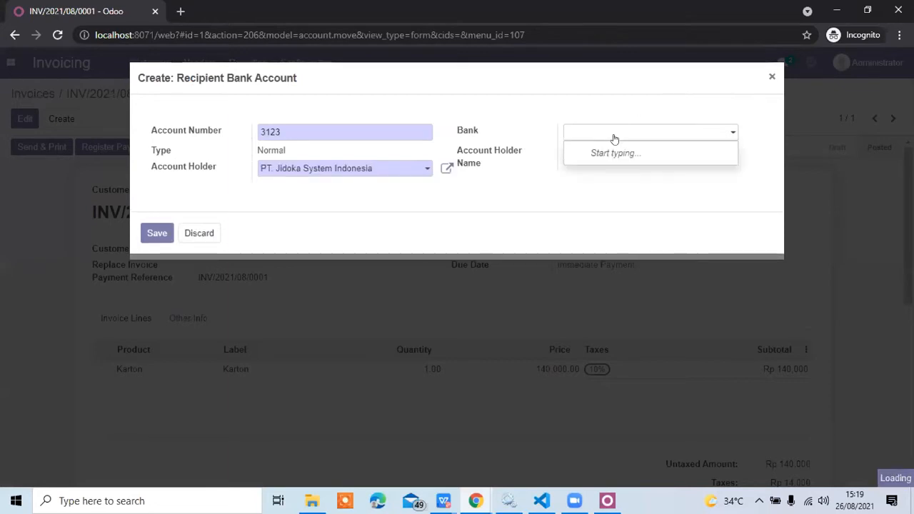
{"action": "type", "text": "BNI"}
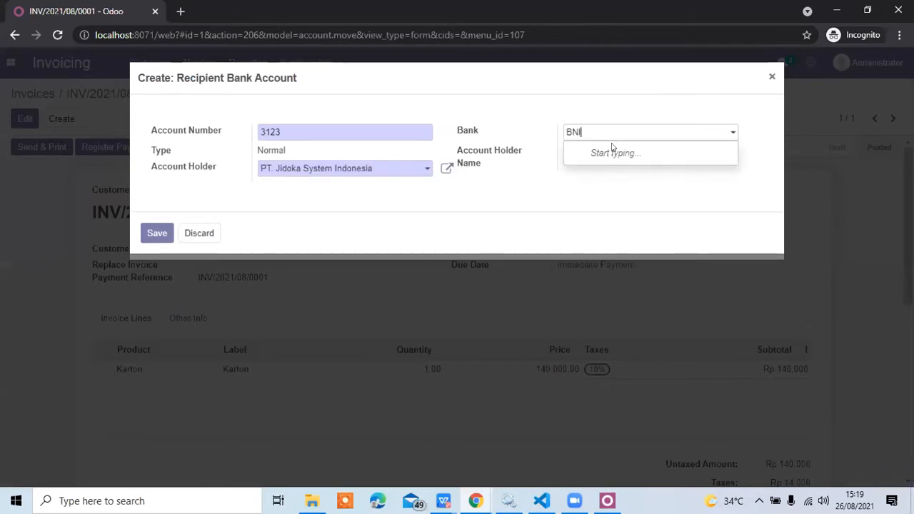
{"action": "left_click", "coordinate": [611, 147]}
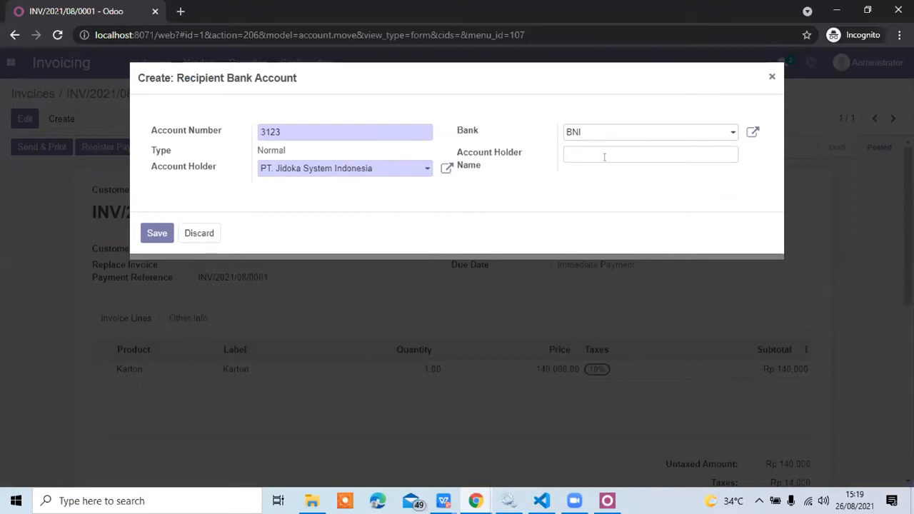
{"action": "left_click", "coordinate": [604, 157]}
{"action": "type", "text": "BNI JIDOKA"}
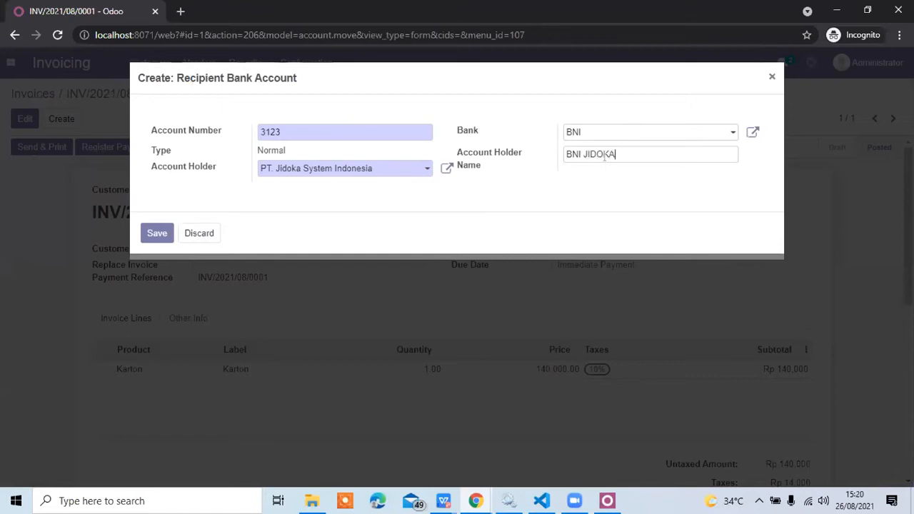
{"action": "left_click", "coordinate": [158, 232]}
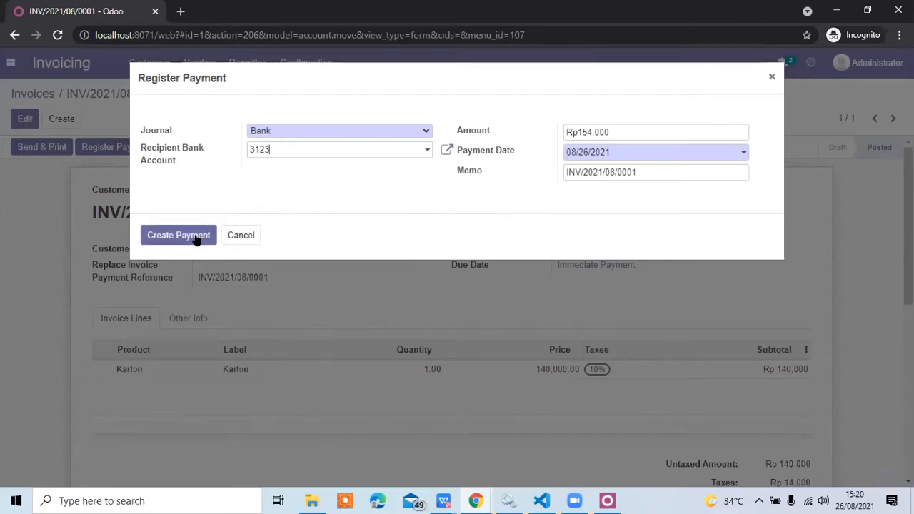
{"action": "left_click", "coordinate": [197, 240]}
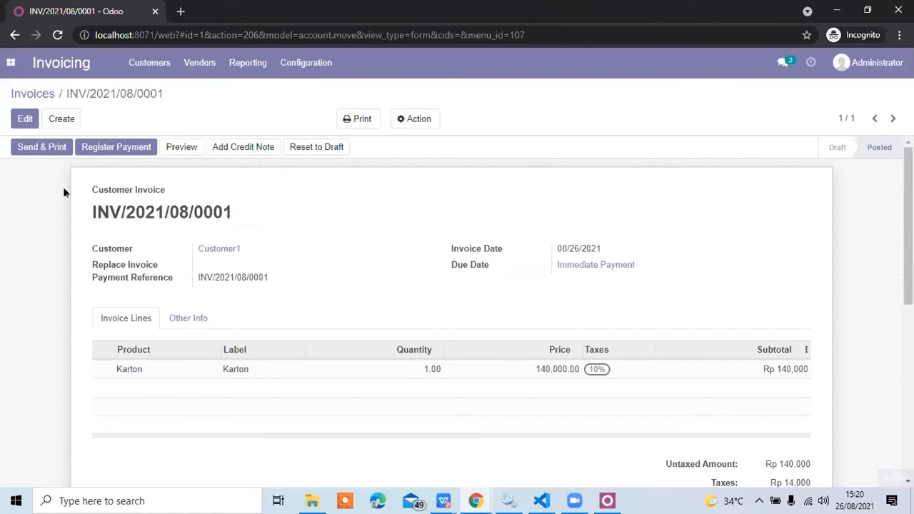
Reopen Customer1's order in the Sales app and check its linked invoice, delivered and invoiced quantities, and customer.
{"action": "left_click", "coordinate": [11, 62]}
{"action": "left_click", "coordinate": [25, 108]}
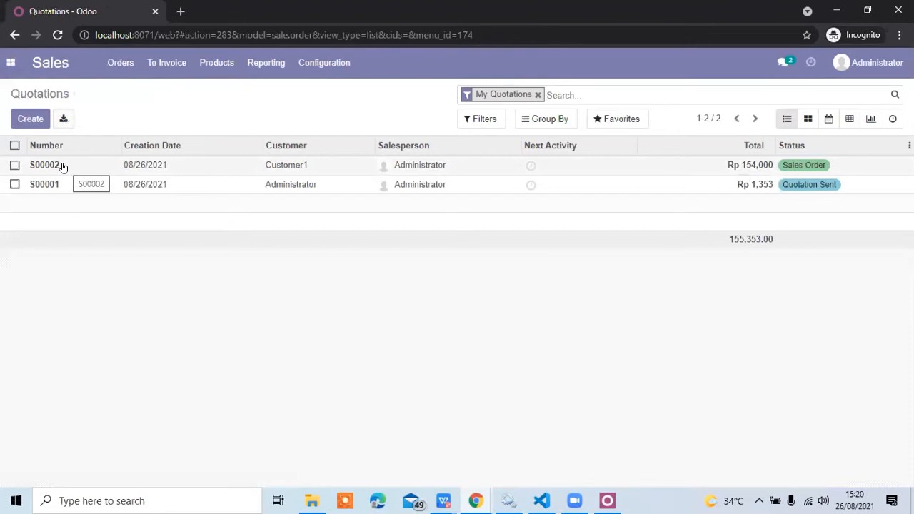
{"action": "left_click", "coordinate": [63, 166]}
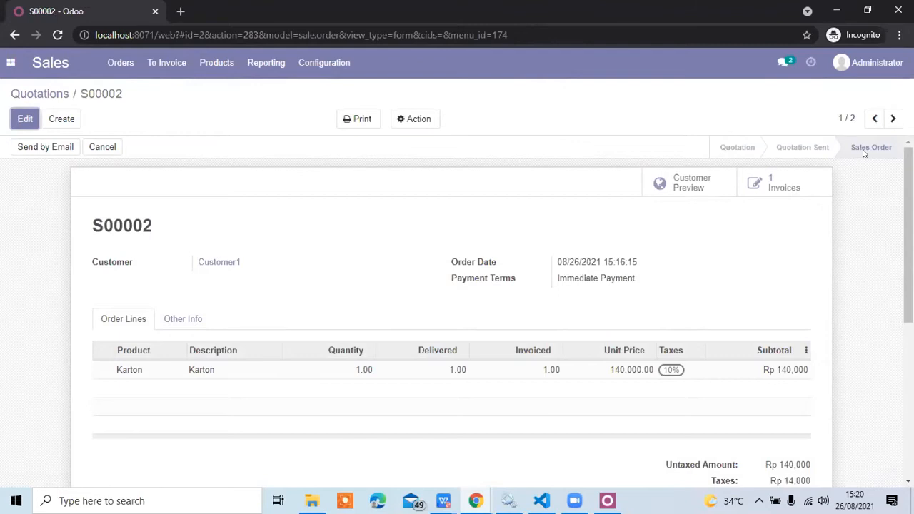
{"action": "left_click", "coordinate": [820, 186]}
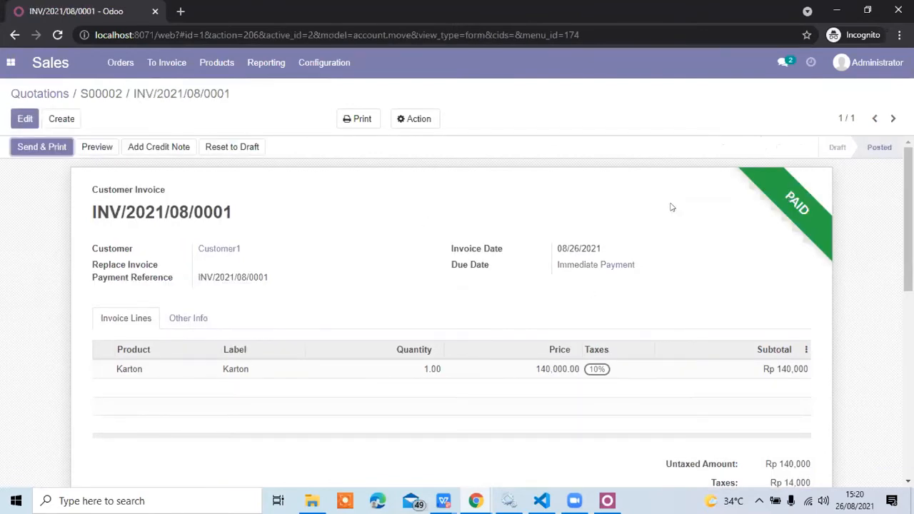
{"action": "left_click", "coordinate": [91, 95]}
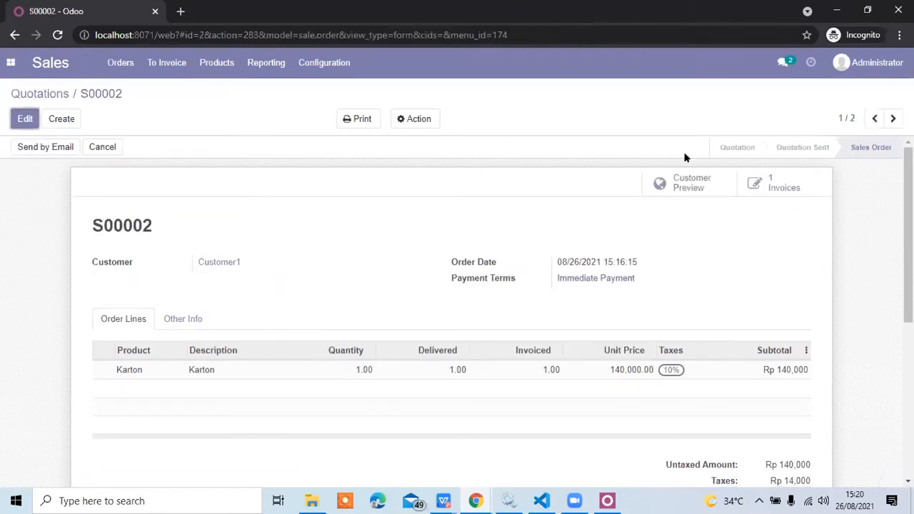
{"action": "left_click_drag", "start_coordinate": [245, 263], "coordinate": [195, 272]}
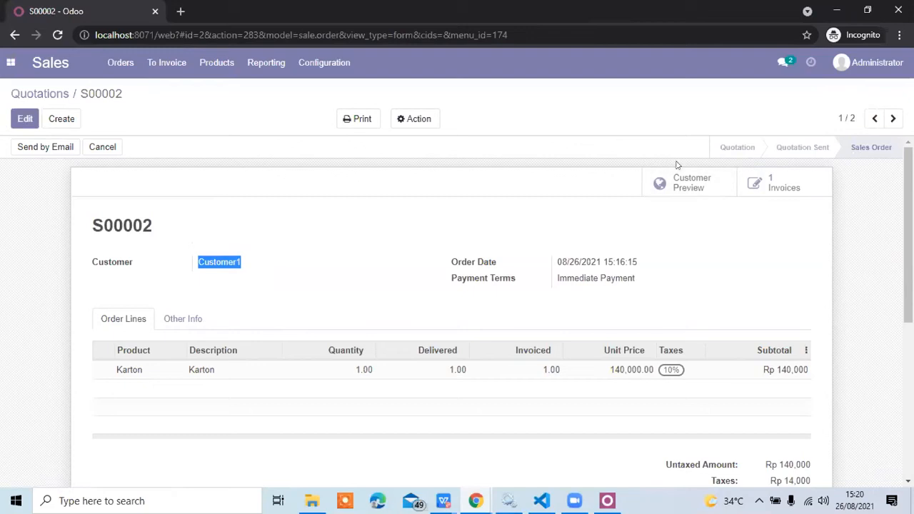
Preview Customer1's sales order in the customer portal and review its invoice and pricing sections.
{"action": "left_click", "coordinate": [681, 182]}
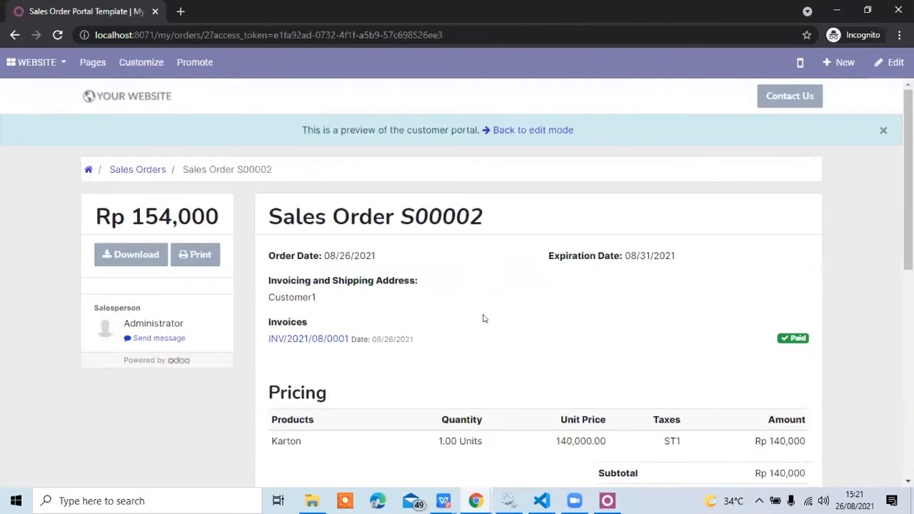
{"action": "scroll", "coordinate": [483, 319], "scroll_direction": "down", "scroll_amount": 8}
{"action": "scroll", "coordinate": [483, 319], "scroll_direction": "up", "scroll_amount": 10}
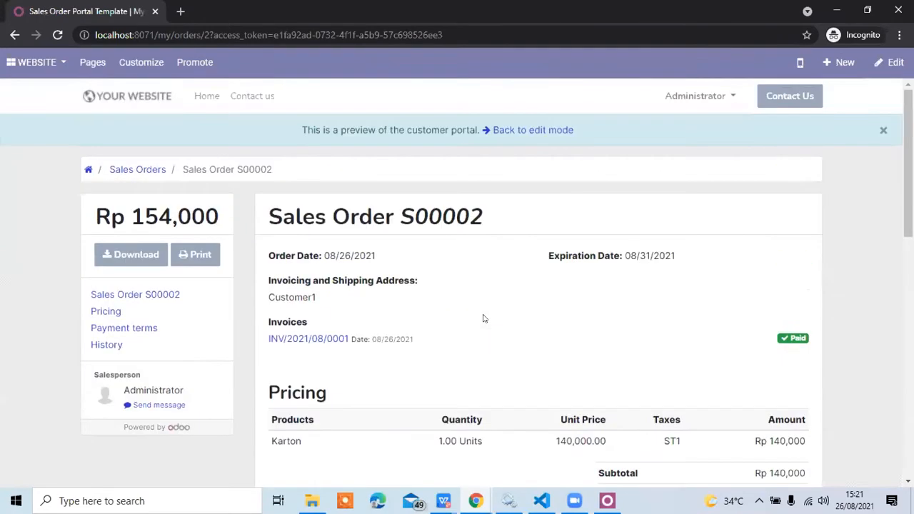
Return from the customer portal to the Sales quotations list and bring up the list of available apps.
{"action": "left_click", "coordinate": [19, 68]}
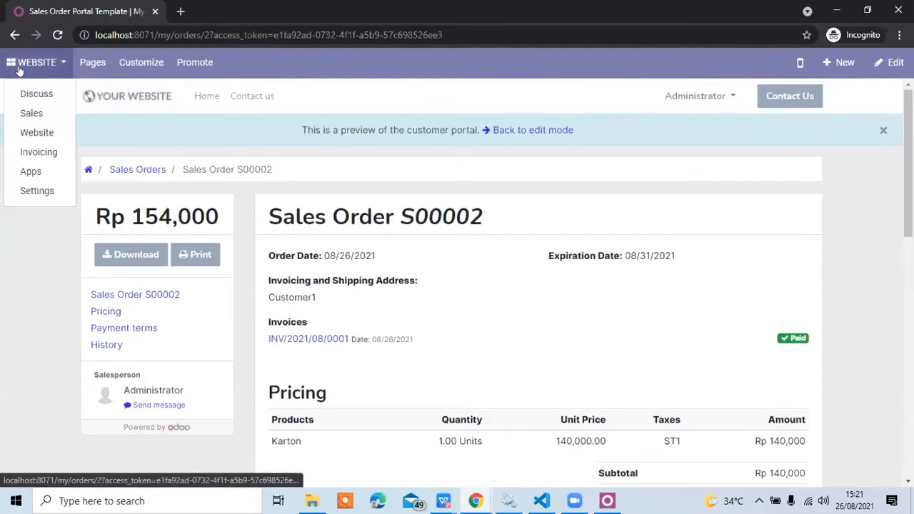
{"action": "left_click", "coordinate": [30, 114]}
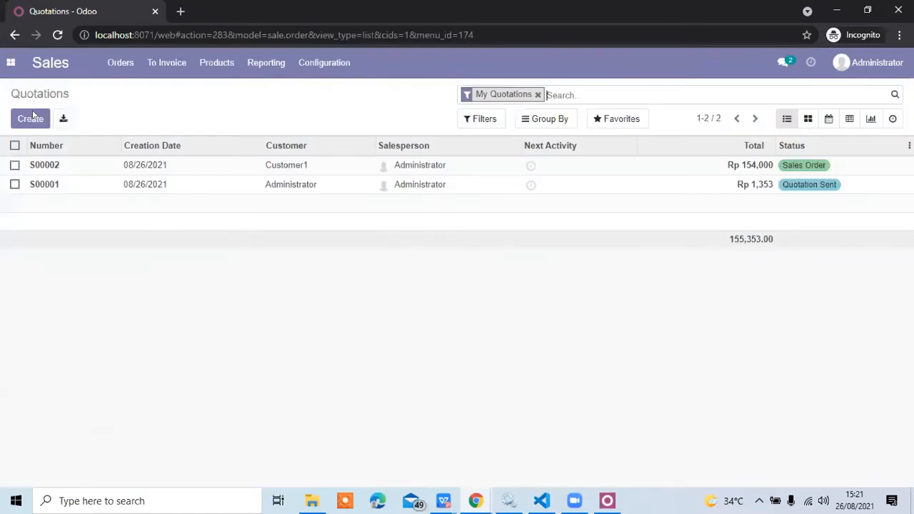
{"action": "left_click", "coordinate": [10, 70]}
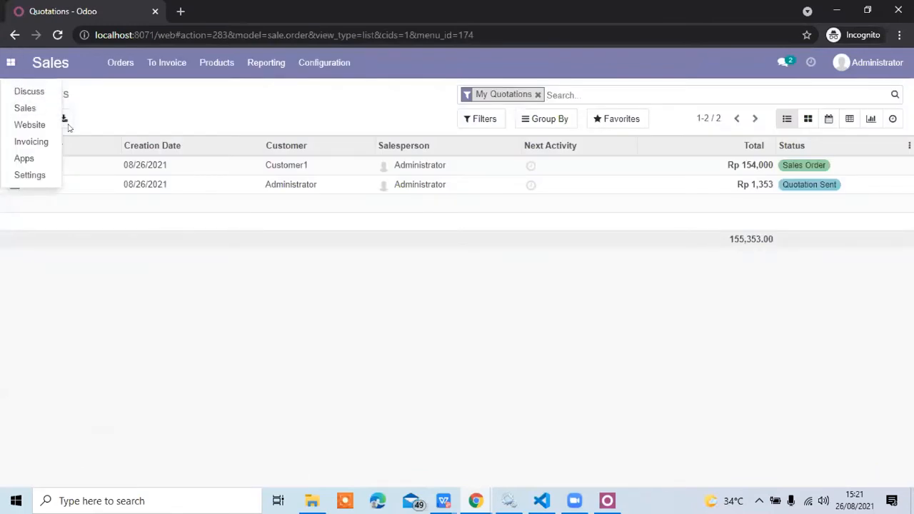